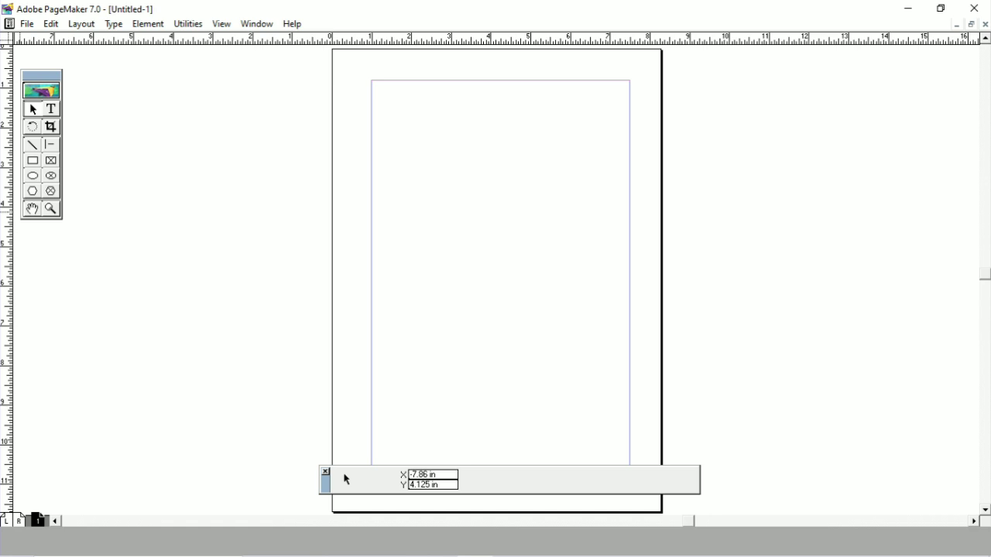
# Step: Draw five straight lines at free angles across the page with the Line tool, several crossing each other
pyautogui.click(32, 145)
pyautogui.moveTo(383, 106)
pyautogui.mouseDown()
pyautogui.moveTo(462, 209)
pyautogui.moveTo(573, 301)
pyautogui.moveTo(628, 225)
pyautogui.moveTo(652, 104)
pyautogui.moveTo(488, 395)
pyautogui.moveTo(379, 434)
pyautogui.moveTo(354, 263)
pyautogui.moveTo(530, 282)
pyautogui.moveTo(614, 139)
pyautogui.moveTo(602, 214)
pyautogui.moveTo(622, 256)
pyautogui.moveTo(610, 314)
pyautogui.moveTo(616, 144)
pyautogui.moveTo(601, 254)
pyautogui.moveTo(629, 375)
pyautogui.mouseUp()
pyautogui.moveTo(596, 101); pyautogui.dragTo(315, 443)
pyautogui.moveTo(334, 202)
pyautogui.mouseDown()
pyautogui.moveTo(348, 214)
pyautogui.moveTo(595, 185)
pyautogui.moveTo(595, 411)
pyautogui.moveTo(610, 386)
pyautogui.mouseUp()
pyautogui.moveTo(629, 177)
pyautogui.mouseDown()
pyautogui.moveTo(306, 472)
pyautogui.moveTo(315, 442)
pyautogui.mouseUp()
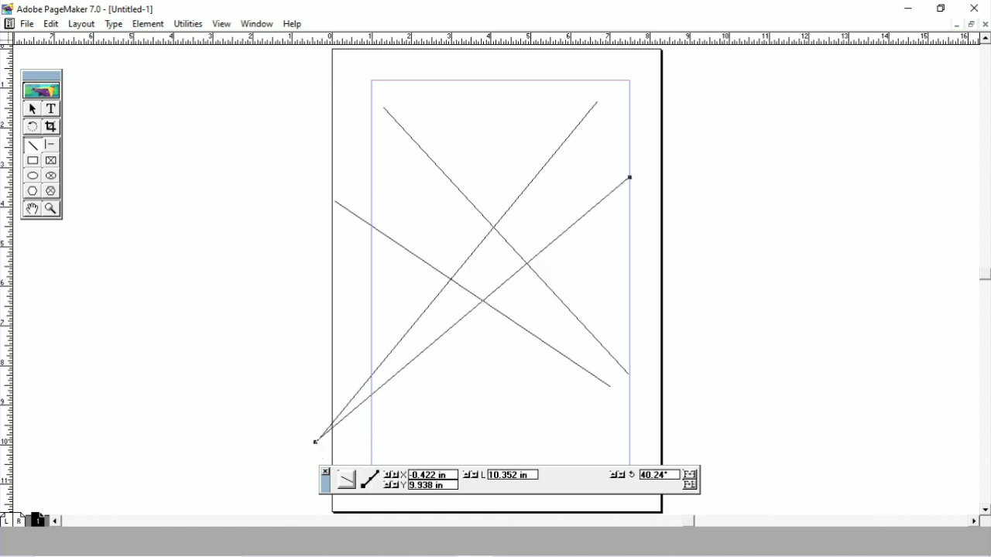
pyautogui.moveTo(594, 101); pyautogui.dragTo(629, 185)
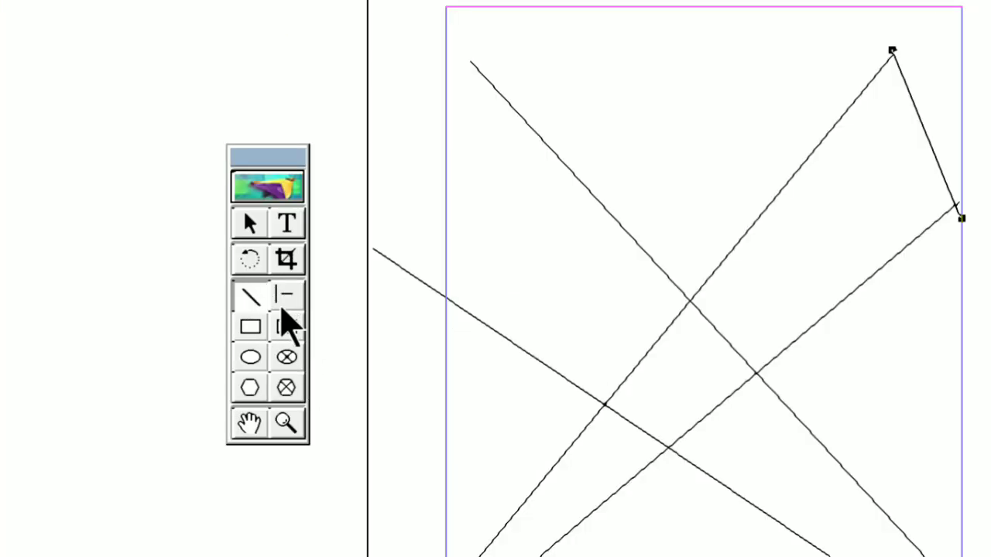
# Step: Draw two horizontal lines, three vertical lines and one 45° diagonal in the upper page area with the Constrained-line tool
pyautogui.click(287, 302)
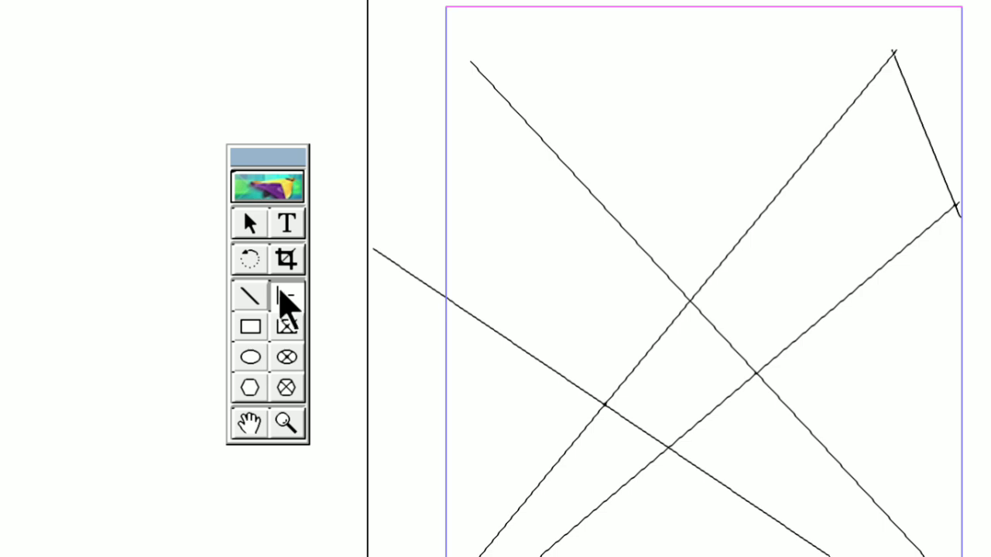
pyautogui.moveTo(515, 81)
pyautogui.mouseDown()
pyautogui.moveTo(673, 90)
pyautogui.moveTo(845, 127)
pyautogui.mouseUp()
pyautogui.moveTo(627, 81); pyautogui.dragTo(623, 275)
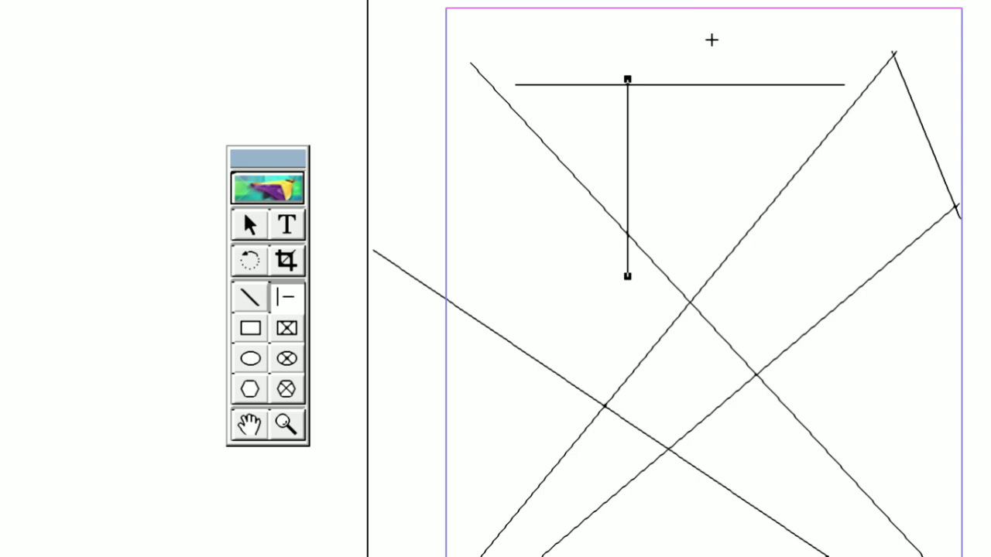
pyautogui.moveTo(707, 37); pyautogui.dragTo(707, 267)
pyautogui.click(536, 108)
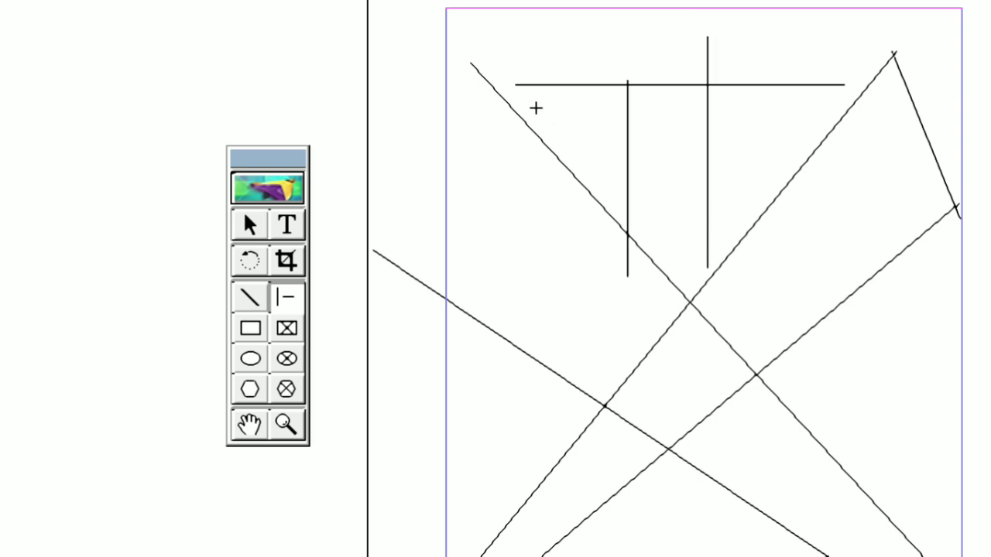
pyautogui.moveTo(535, 108); pyautogui.dragTo(767, 93)
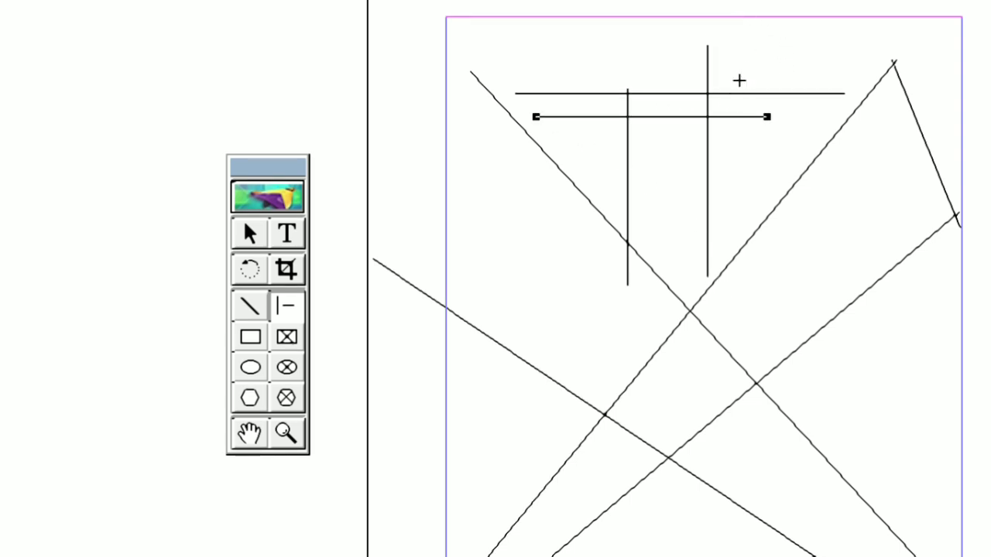
pyautogui.moveTo(728, 17); pyautogui.dragTo(734, 232)
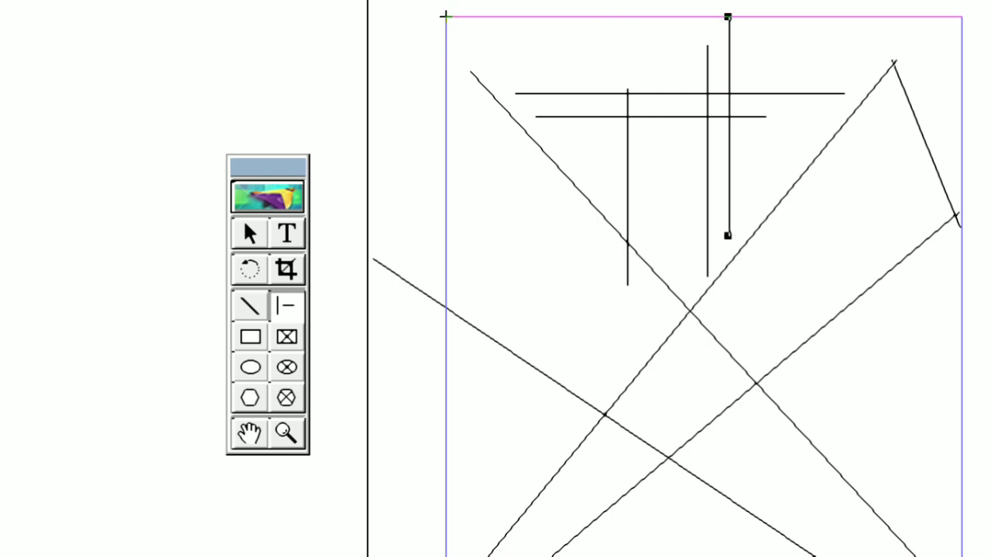
pyautogui.moveTo(446, 17); pyautogui.dragTo(909, 337)
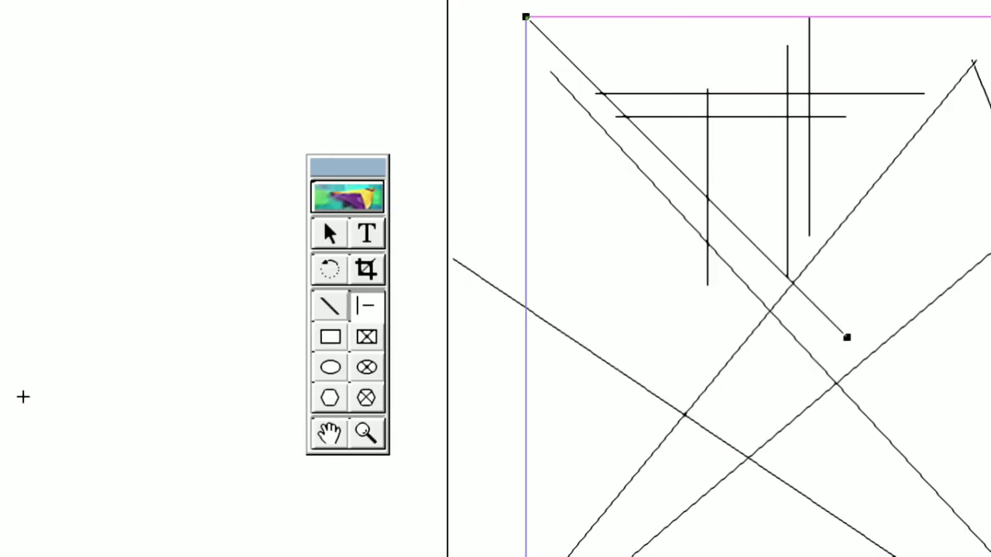
# Step: Add a free-angle line with the Line tool and a 45° diagonal from the top margin with the Constrained-line tool
pyautogui.click(194, 305)
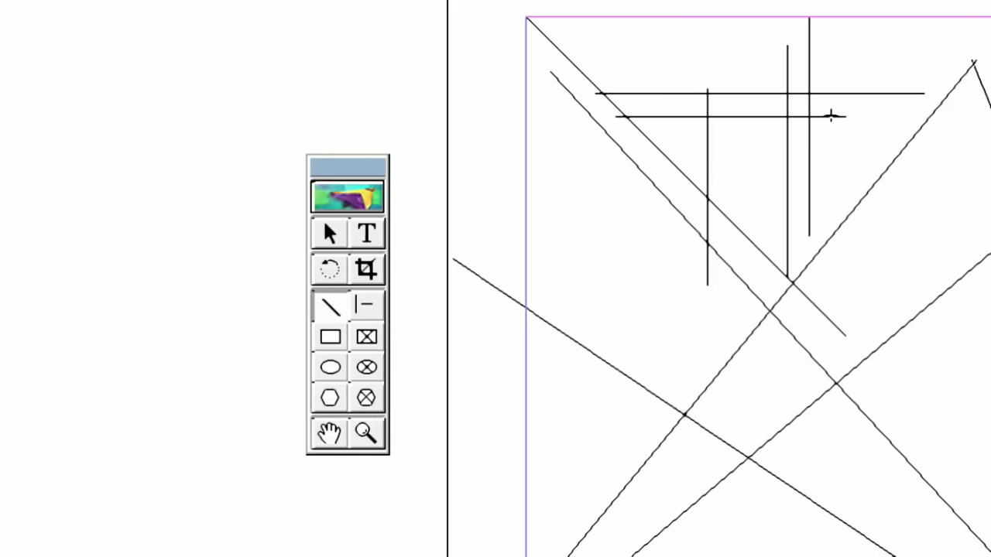
pyautogui.moveTo(916, 60)
pyautogui.mouseDown()
pyautogui.moveTo(619, 374)
pyautogui.moveTo(544, 433)
pyautogui.moveTo(525, 436)
pyautogui.mouseUp()
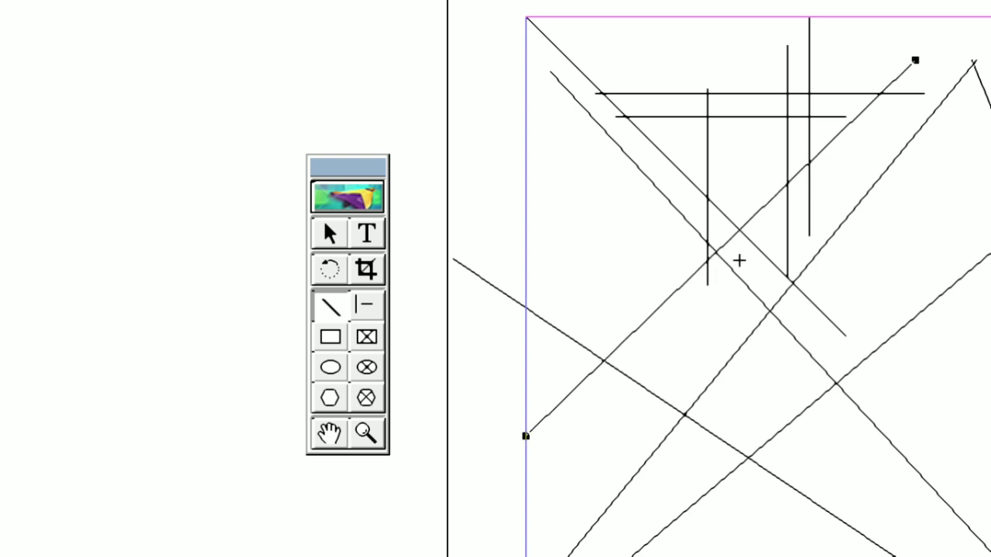
pyautogui.click(364, 307)
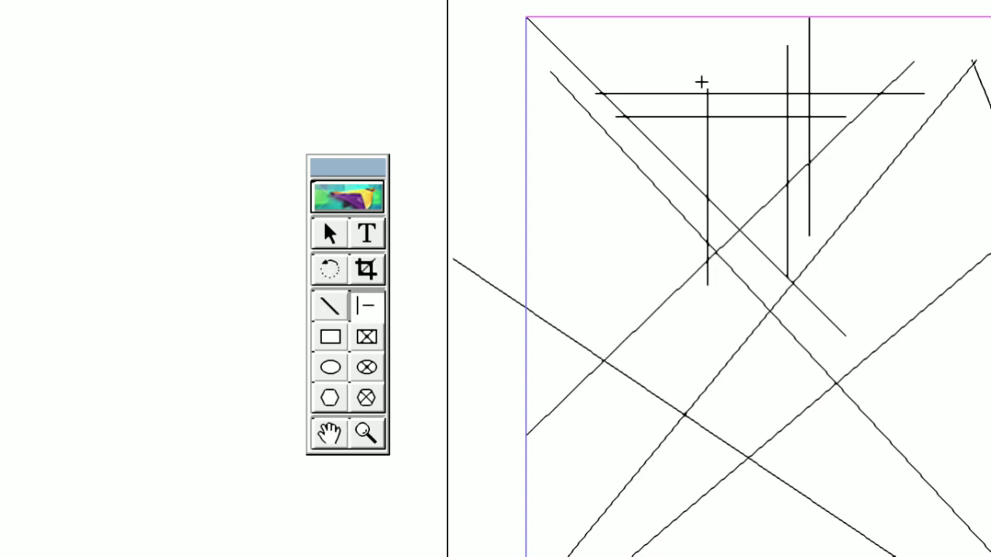
pyautogui.moveTo(600, 17); pyautogui.dragTo(931, 404)
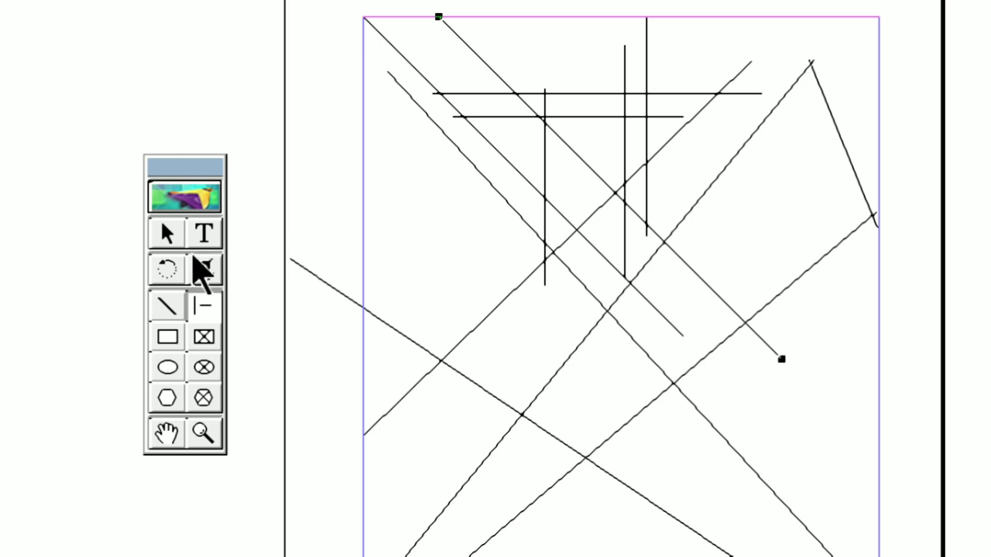
# Step: Select all the lines on the page and delete them
pyautogui.hotkey('ctrl', 'a')
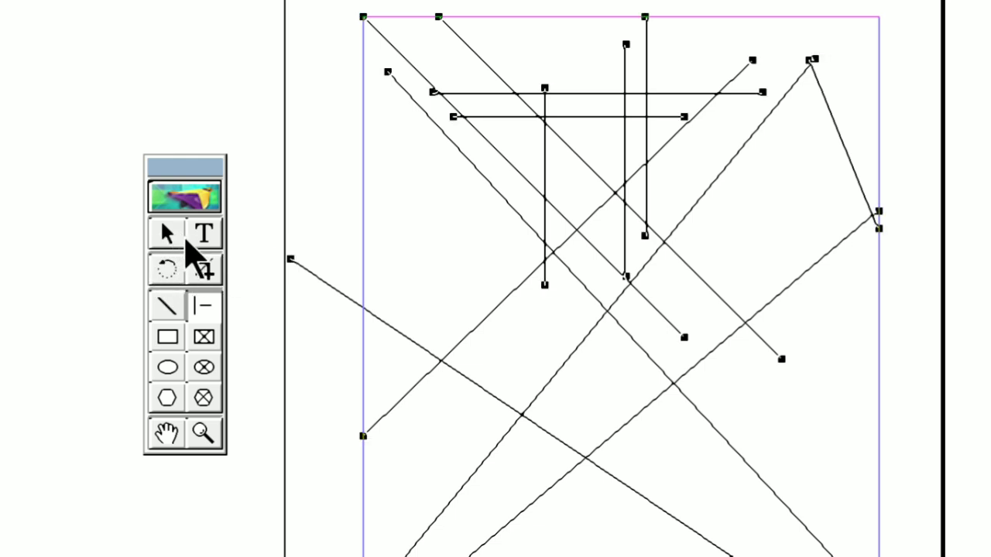
pyautogui.press('Delete')
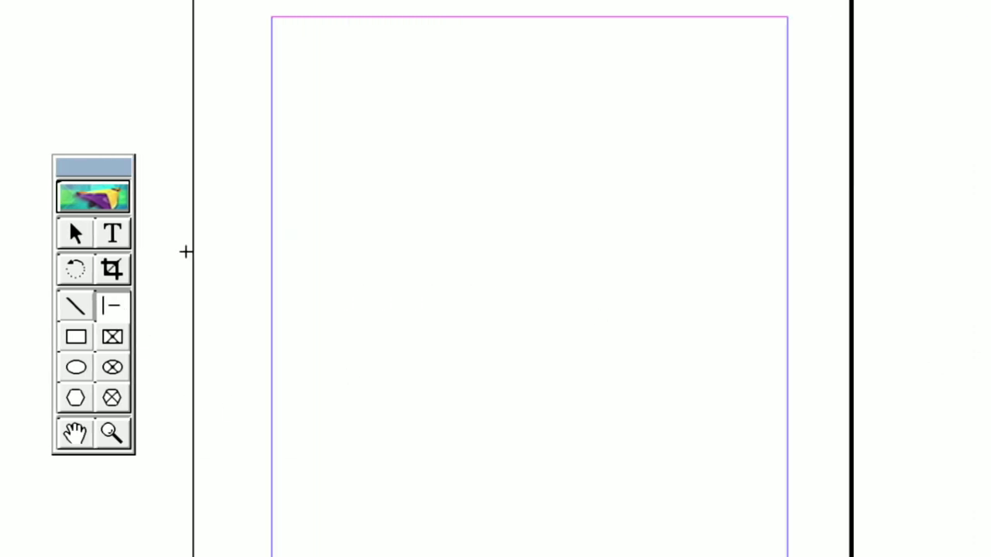
# Step: Draw two horizontal lines and a 45° diagonal with the Constrained-line tool, plus two slightly sloping lines with the Line tool
pyautogui.moveTo(284, 71)
pyautogui.mouseDown()
pyautogui.moveTo(347, 88)
pyautogui.moveTo(787, 126)
pyautogui.moveTo(757, 126)
pyautogui.mouseUp()
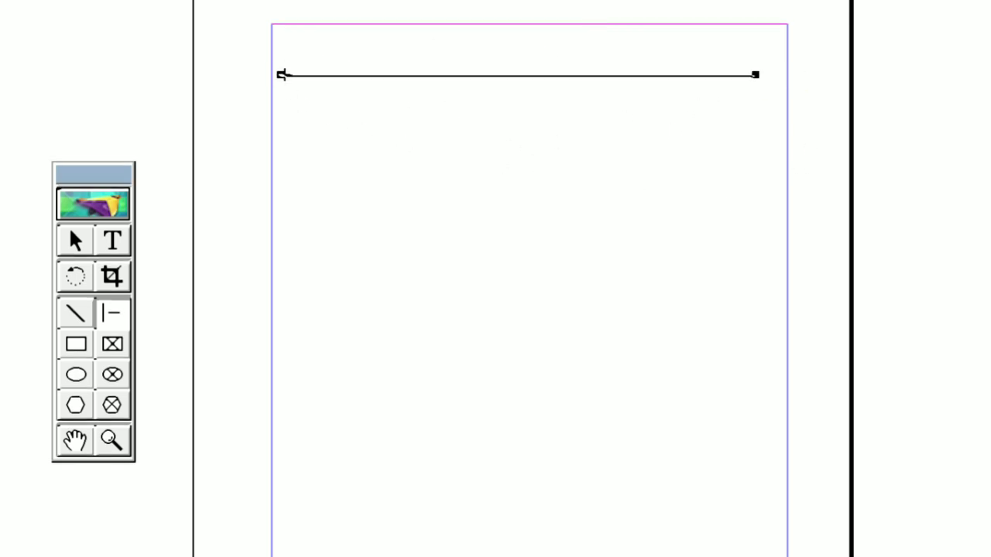
pyautogui.moveTo(309, 99); pyautogui.dragTo(881, 556)
pyautogui.moveTo(881, 520); pyautogui.dragTo(776, 9)
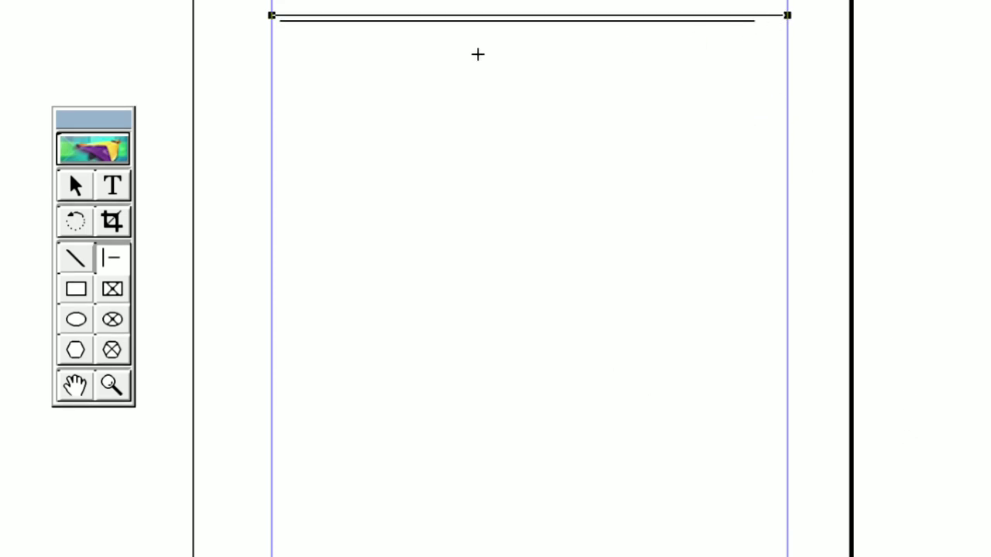
pyautogui.moveTo(272, 19); pyautogui.dragTo(719, 229)
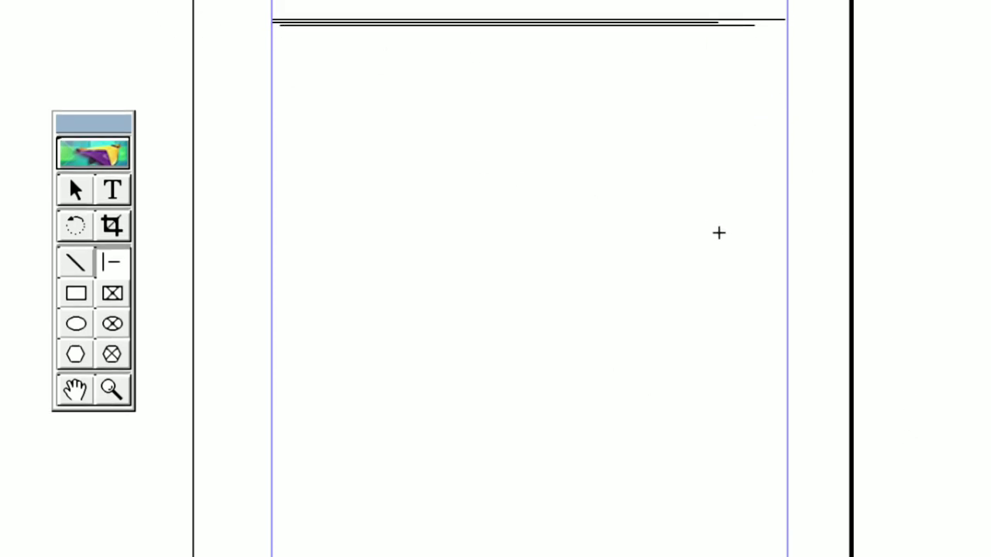
pyautogui.moveTo(787, 113); pyautogui.dragTo(778, 201)
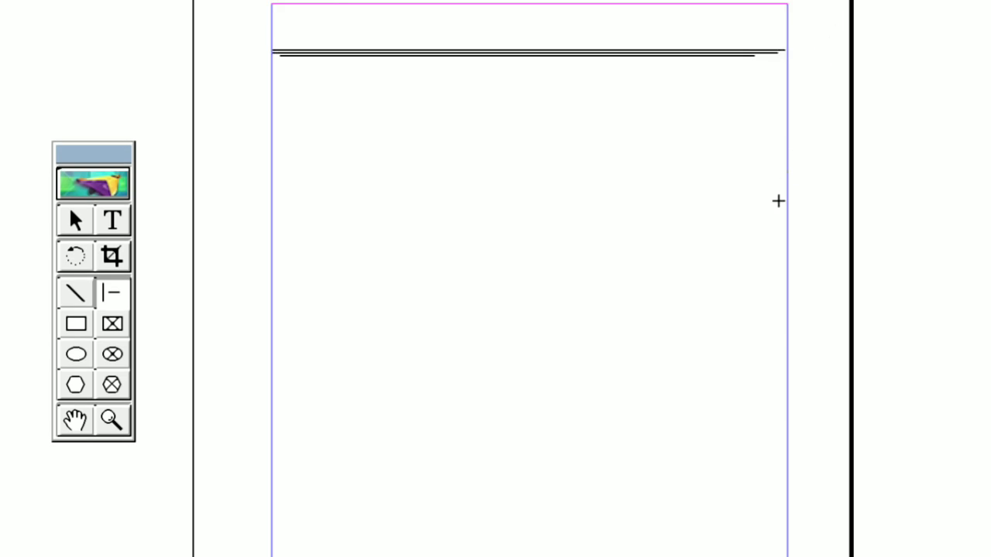
pyautogui.moveTo(776, 291); pyautogui.dragTo(909, 506)
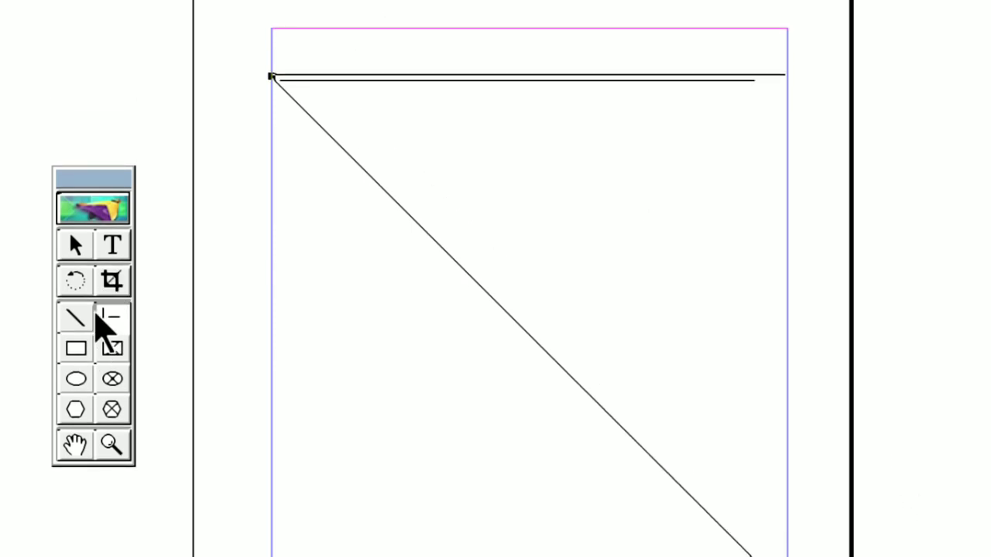
pyautogui.click(77, 268)
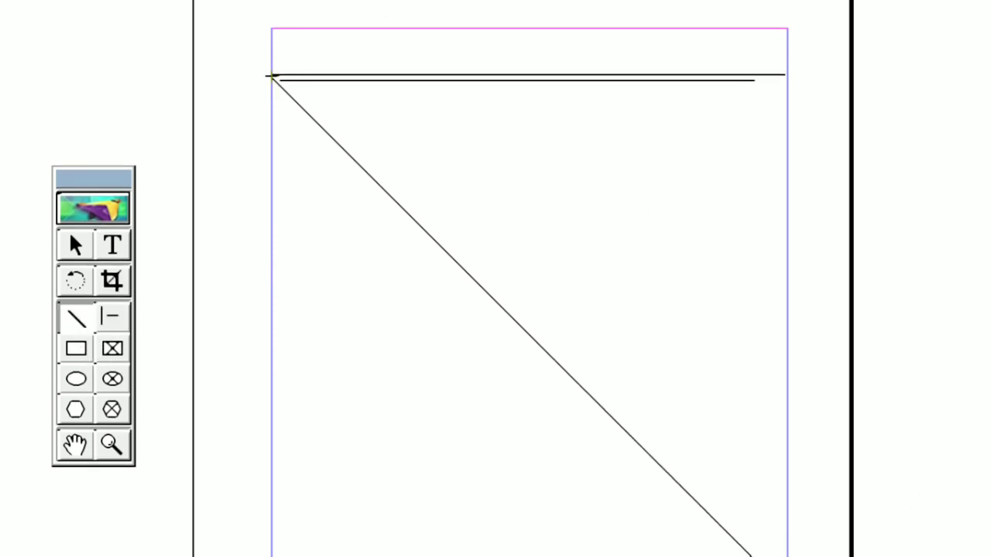
pyautogui.moveTo(273, 76); pyautogui.dragTo(259, 136)
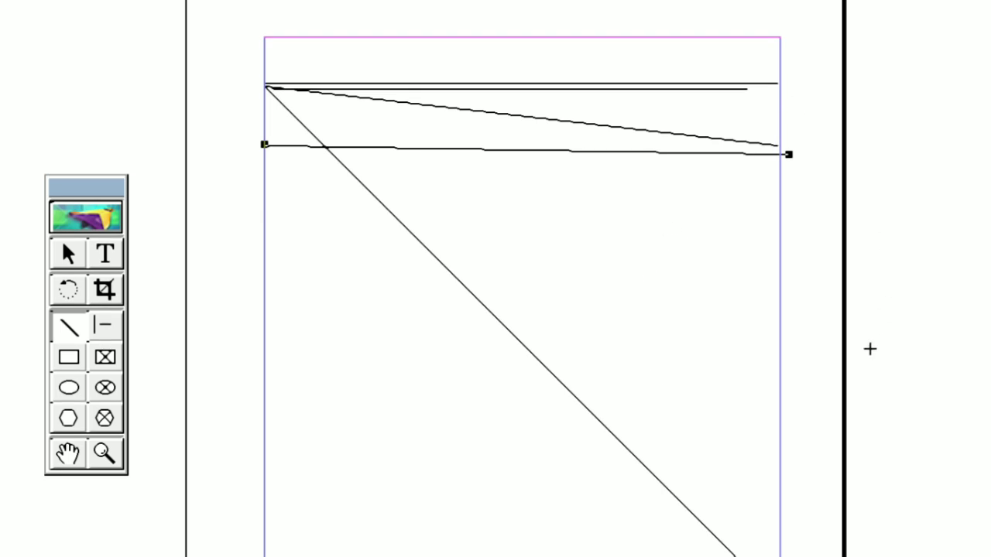
# Step: Clear every practice line from the page
pyautogui.hotkey('ctrl', 'a')
pyautogui.press('Delete')
# Step: Draw a constrained horizontal line about 3.5 in long near the top margin and set its stroke to 12 pt
pyautogui.click(105, 325)
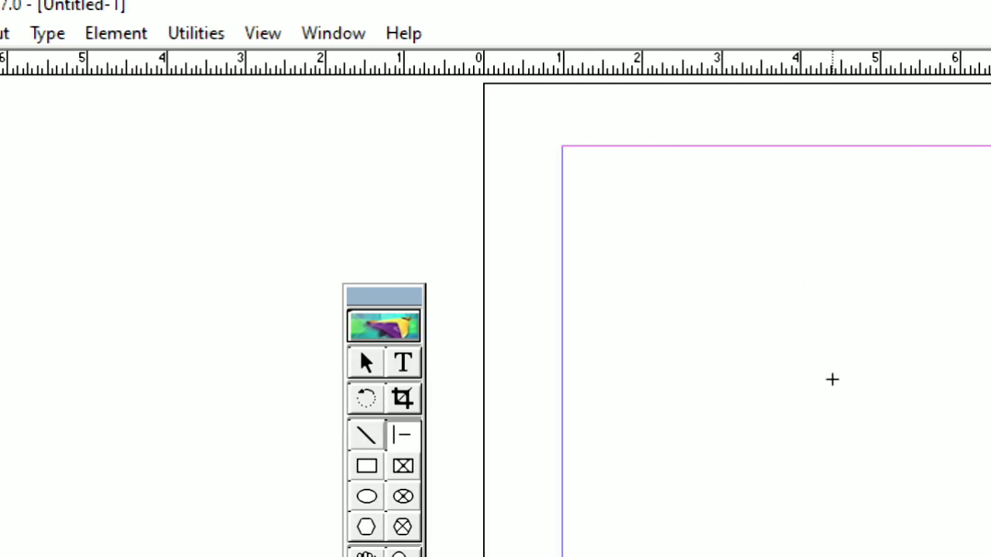
pyautogui.moveTo(612, 195)
pyautogui.mouseDown()
pyautogui.moveTo(798, 411)
pyautogui.moveTo(888, 311)
pyautogui.mouseUp()
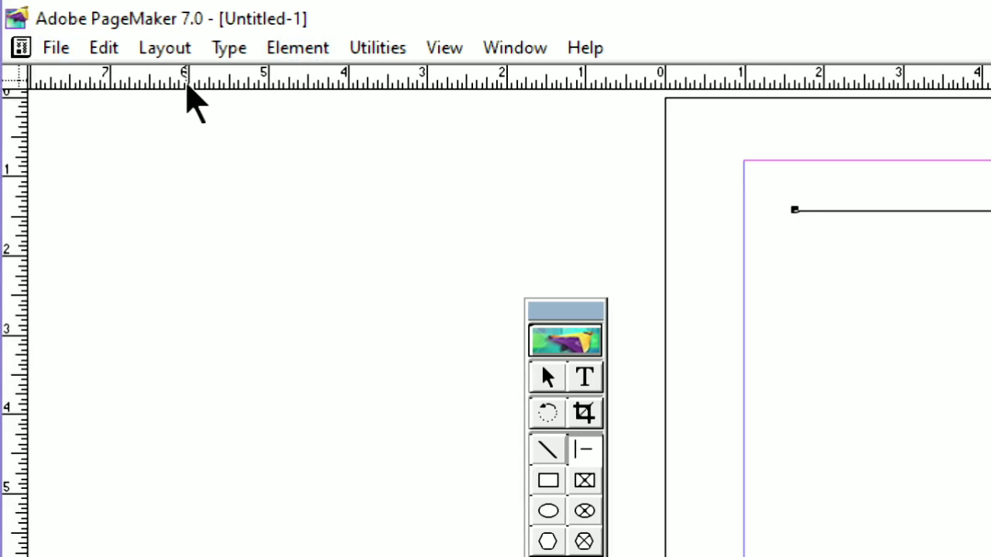
pyautogui.click(303, 48)
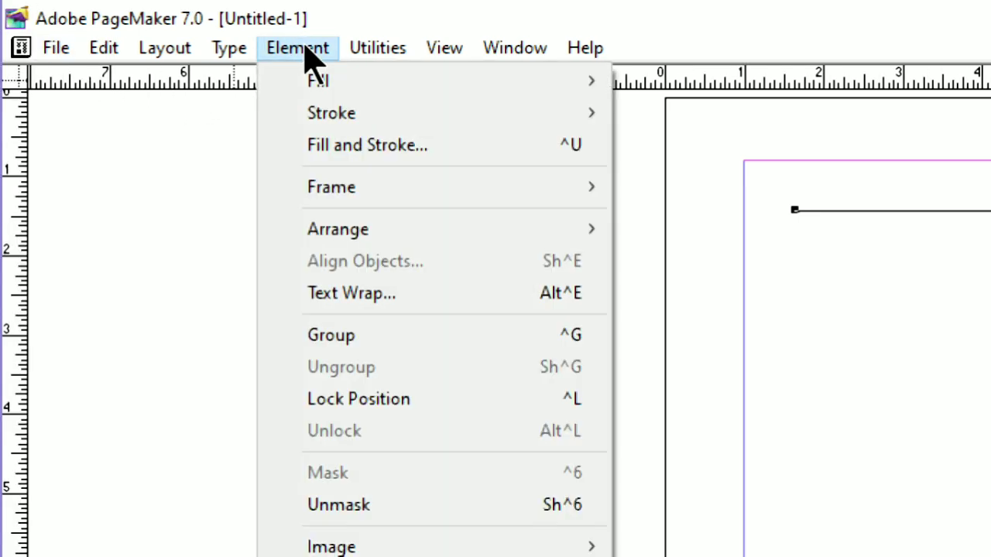
pyautogui.moveTo(325, 116)
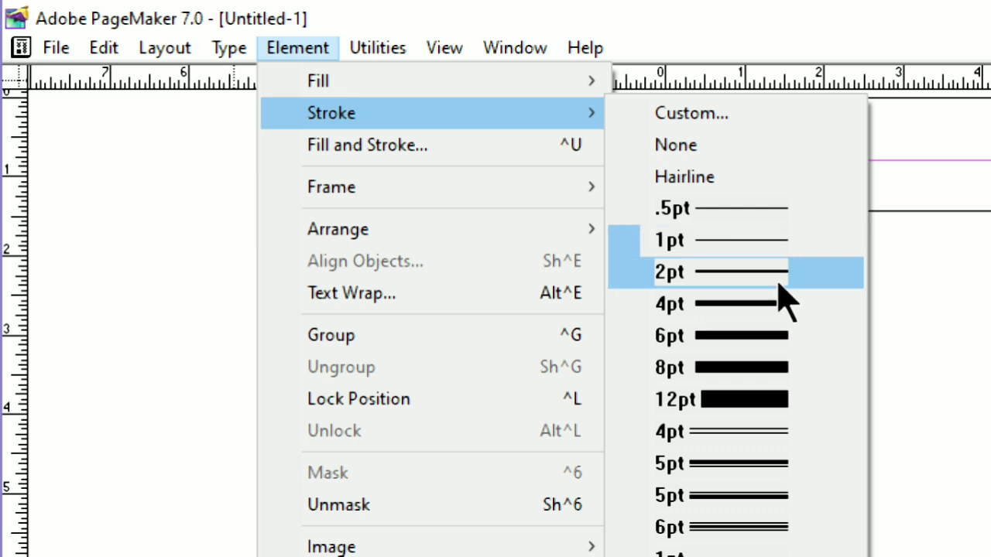
pyautogui.click(748, 401)
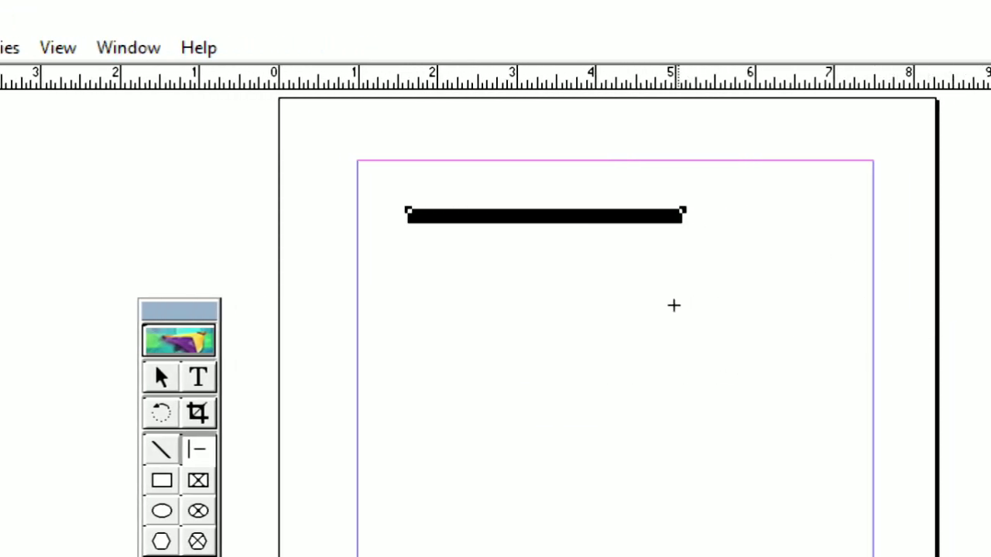
# Step: Draw a 45° diagonal, a horizontal line about 2.1 in long and a vertical line about 2.8 in long with the Constrained-line tool
pyautogui.moveTo(365, 234); pyautogui.dragTo(534, 379)
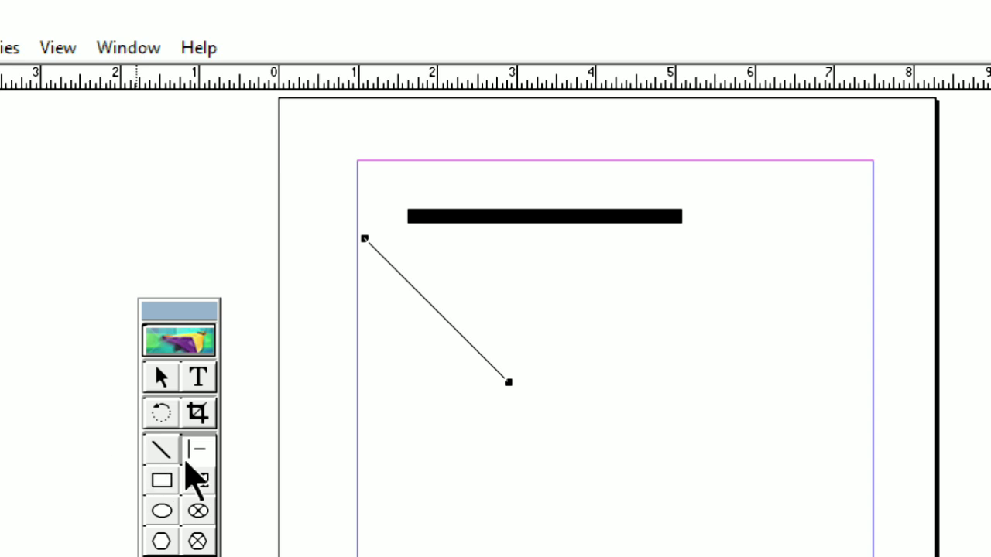
pyautogui.click(191, 454)
pyautogui.moveTo(552, 268); pyautogui.dragTo(720, 266)
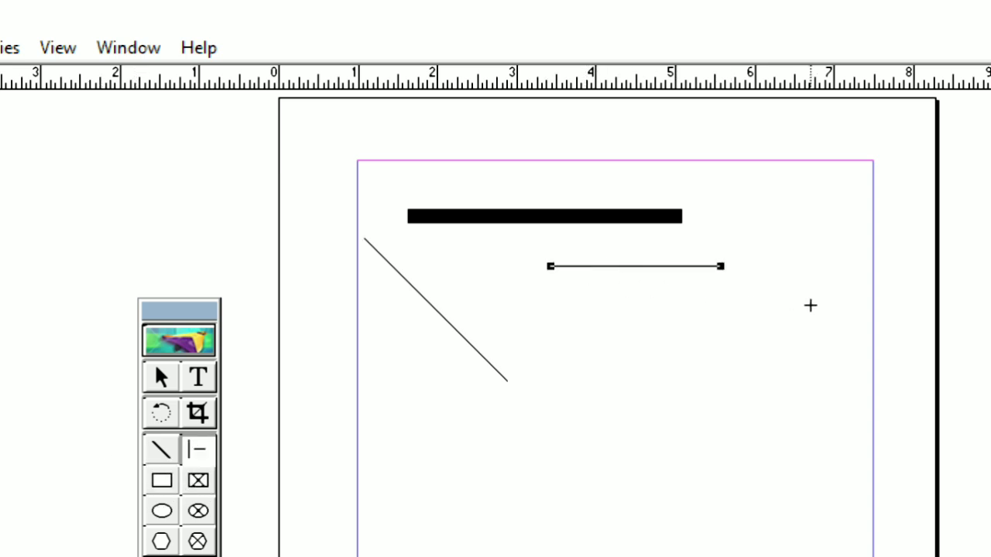
pyautogui.moveTo(836, 175); pyautogui.dragTo(836, 398)
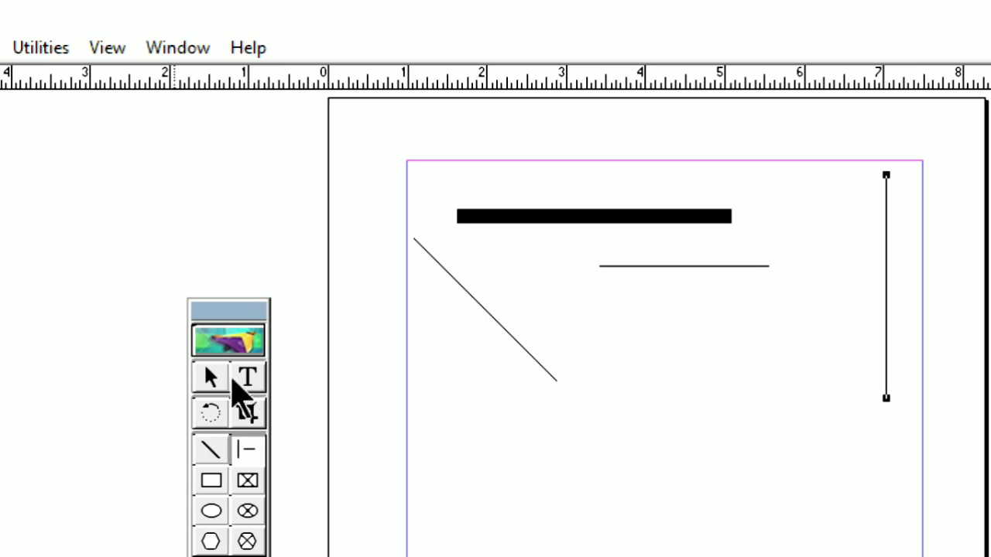
# Step: Give the short horizontal line below the thick bar a custom stroke weight of 15 points
pyautogui.click(161, 379)
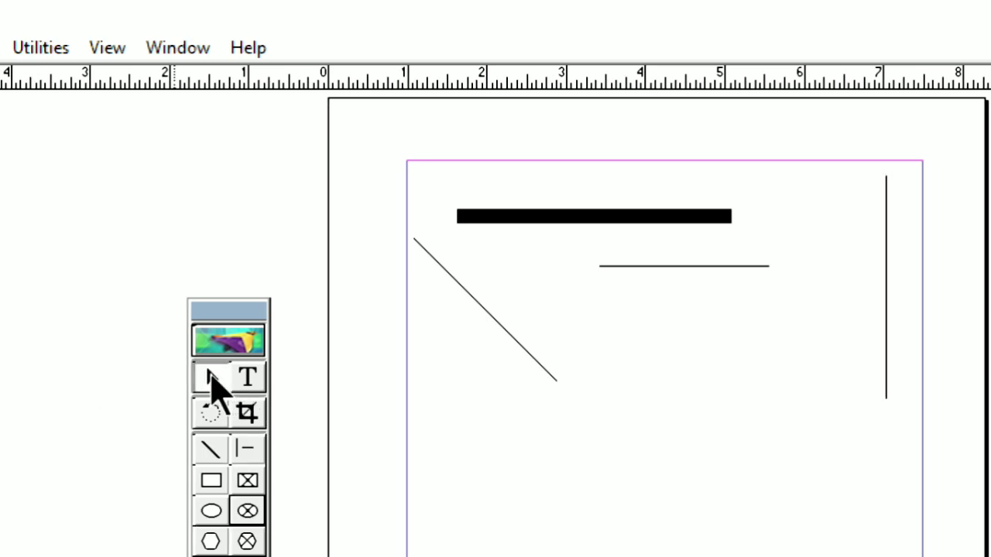
pyautogui.click(670, 266)
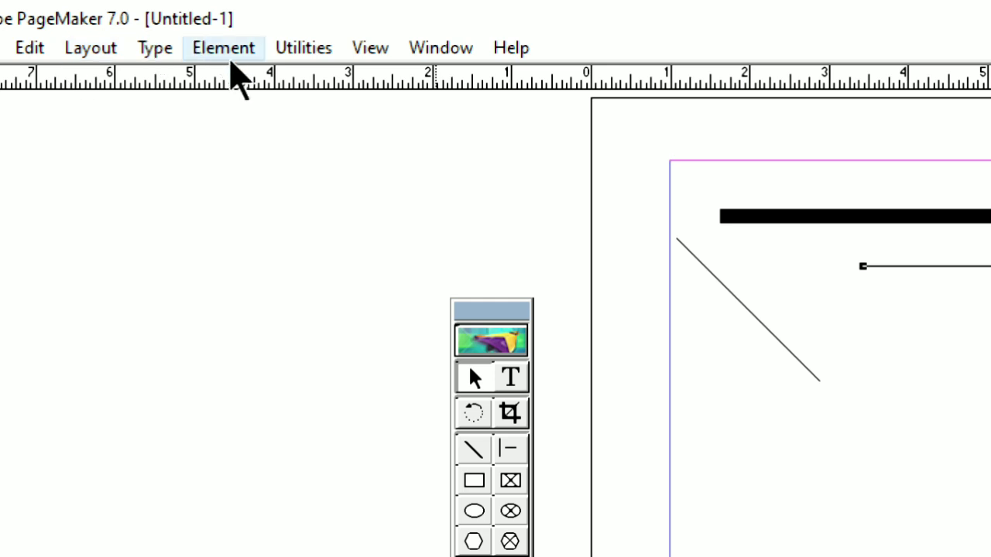
pyautogui.click(228, 50)
pyautogui.moveTo(270, 112)
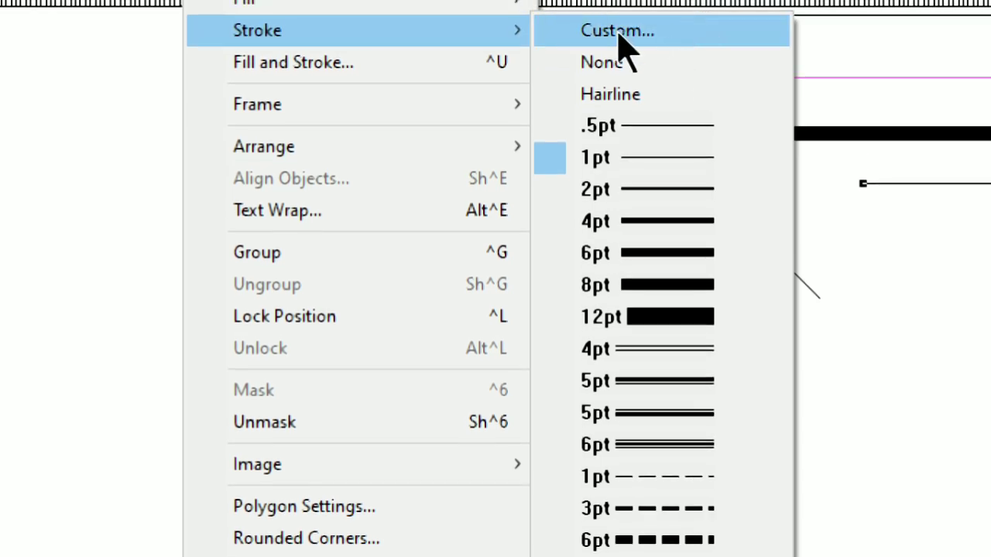
pyautogui.click(616, 33)
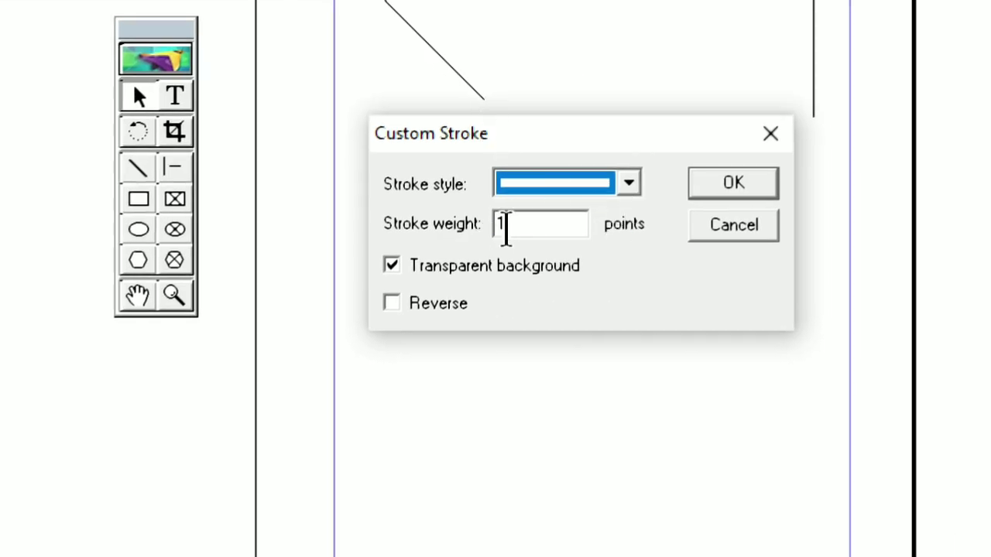
pyautogui.click(523, 230)
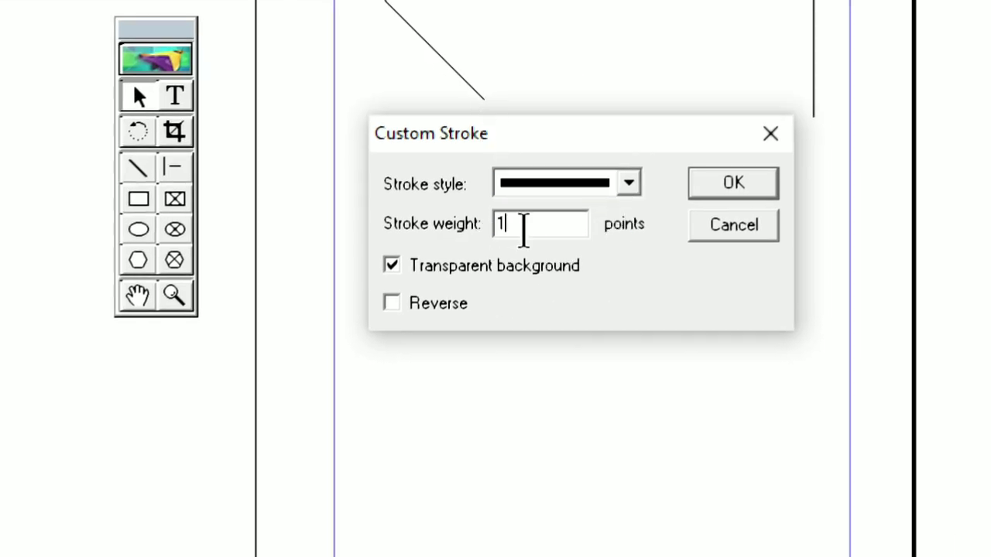
pyautogui.write('5')
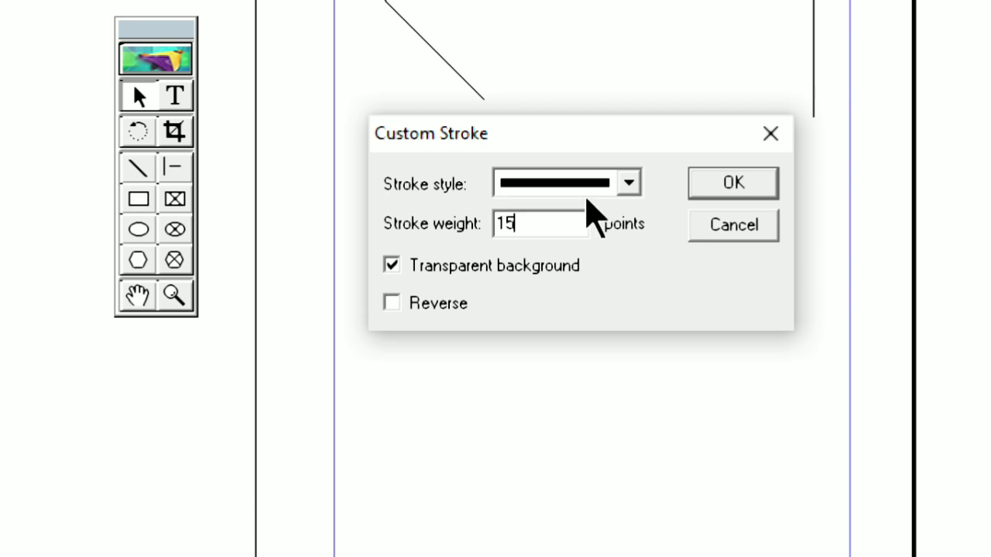
pyautogui.click(734, 184)
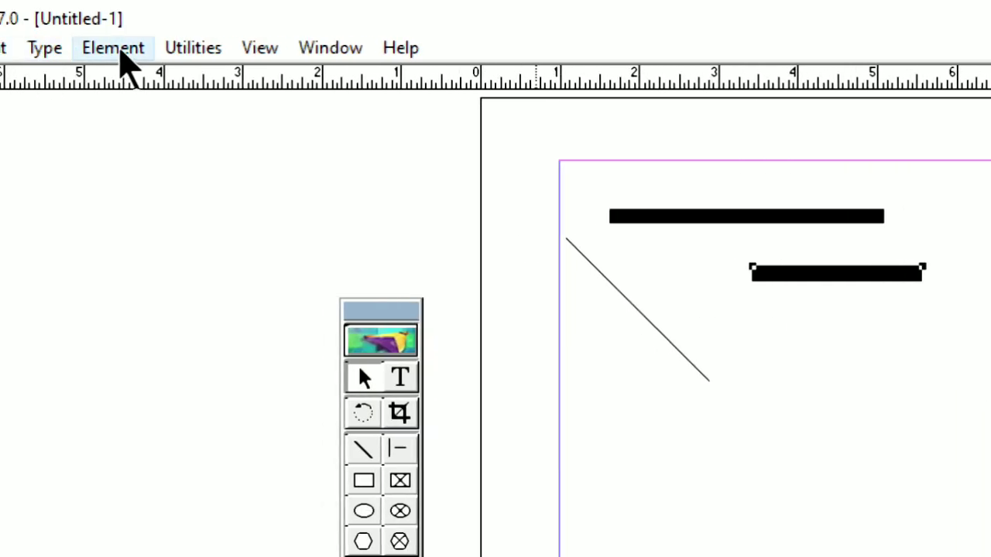
# Step: Remove the 15 pt line and set a custom stroke weight of 800 points on the remaining horizontal line
pyautogui.click(114, 48)
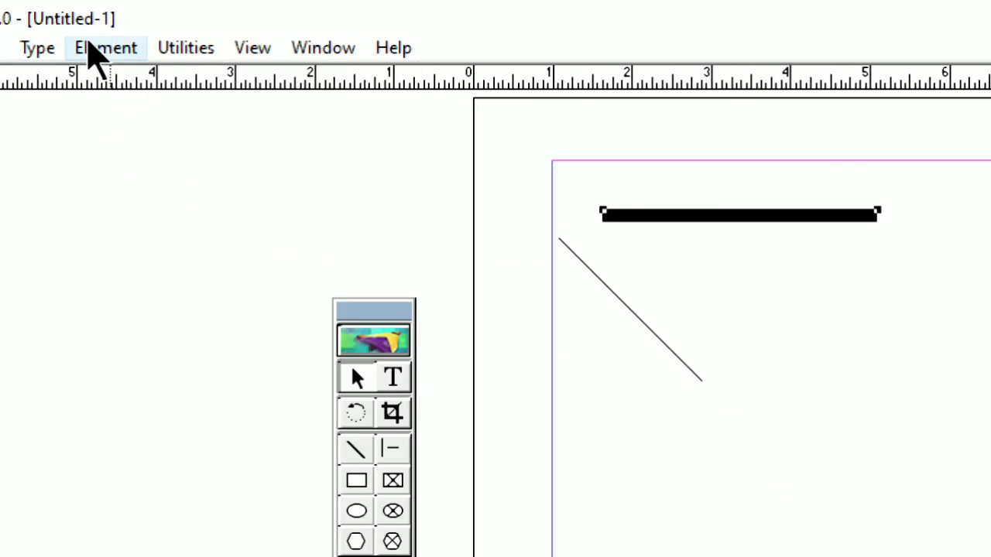
pyautogui.click(105, 51)
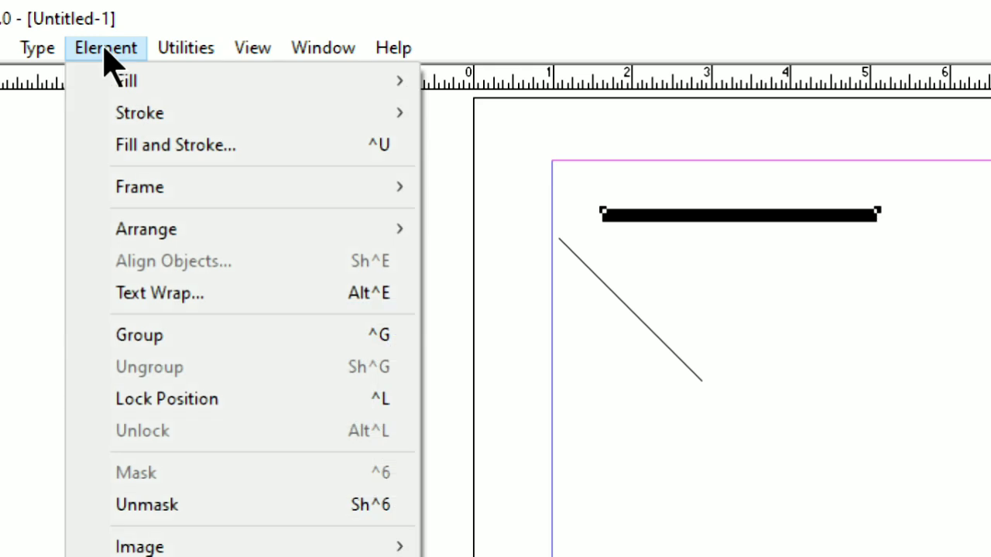
pyautogui.moveTo(230, 124)
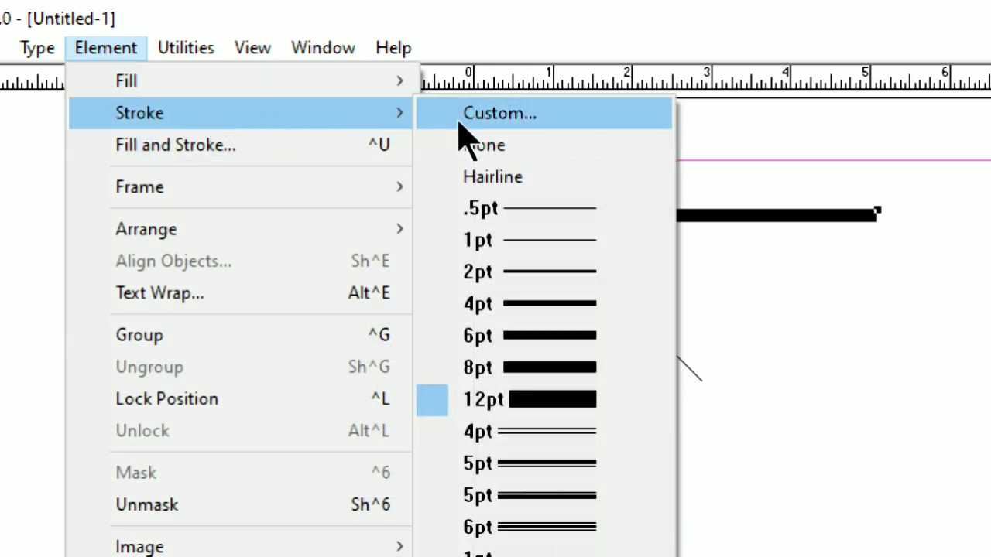
pyautogui.click(520, 121)
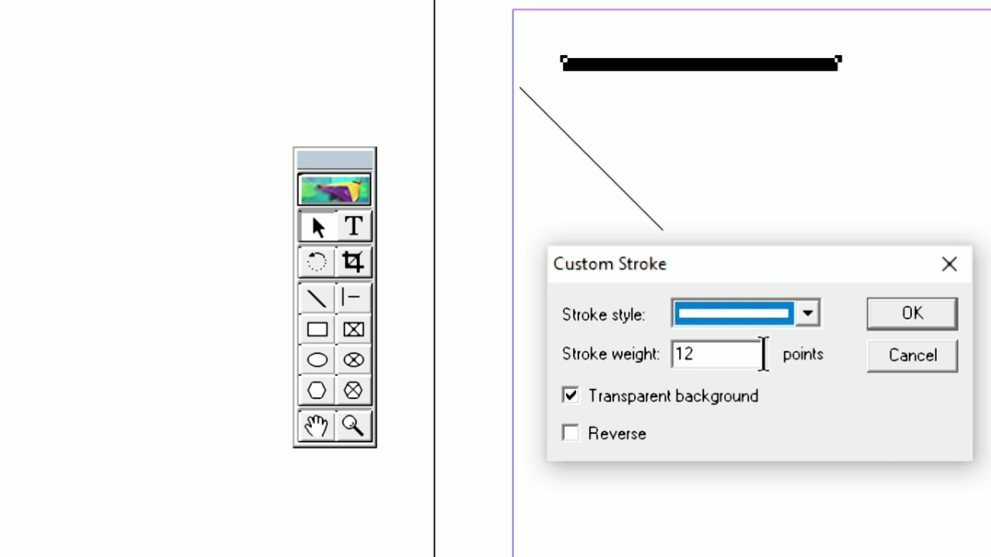
pyautogui.click(745, 352)
pyautogui.moveTo(707, 352); pyautogui.dragTo(666, 359)
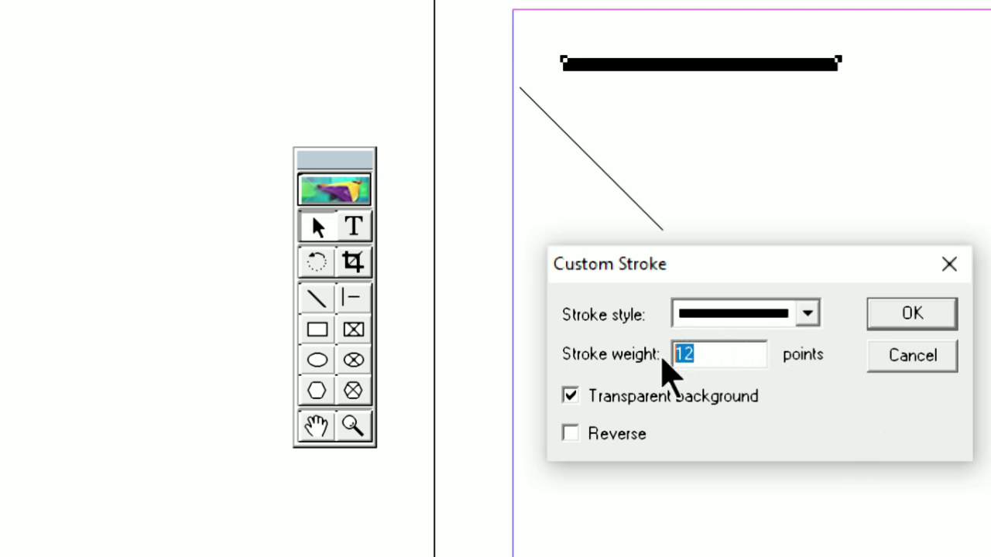
pyautogui.write('800')
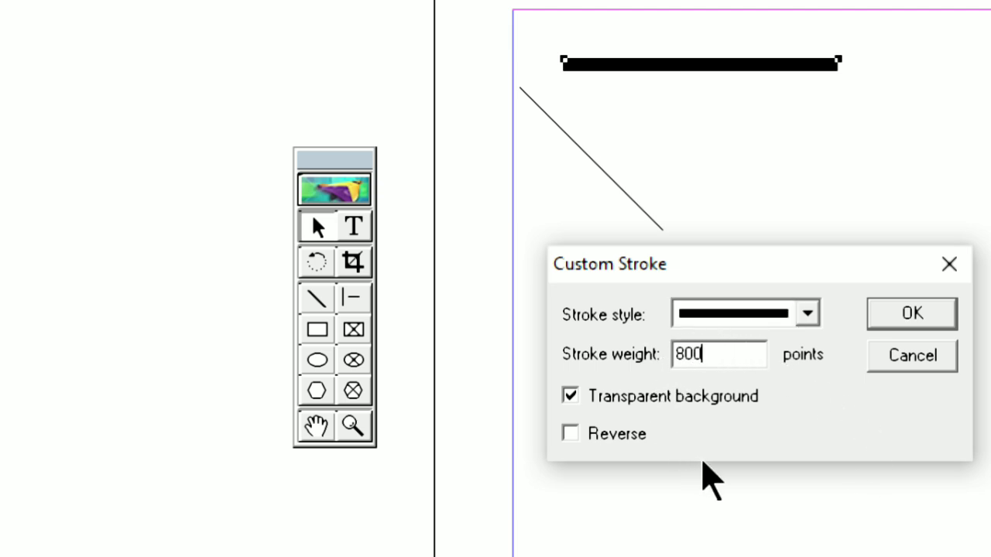
pyautogui.click(913, 311)
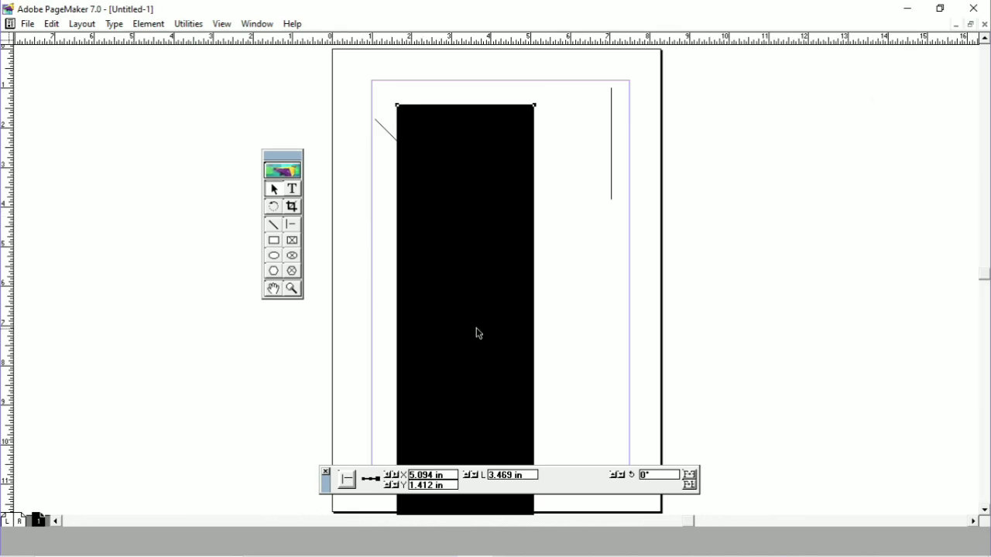
# Step: Move the huge black bar off the page onto the pasteboard and delete it
pyautogui.moveTo(478, 333); pyautogui.dragTo(805, 312)
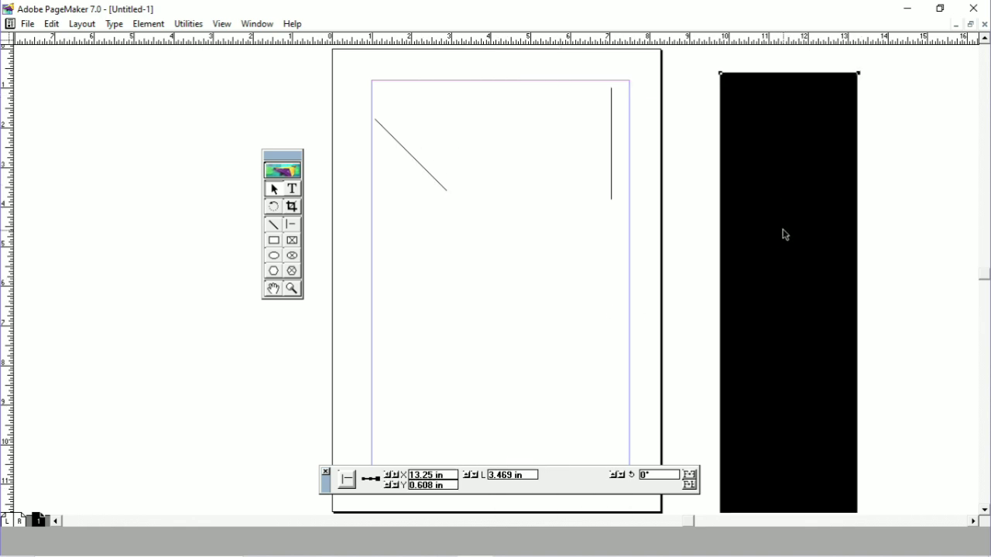
pyautogui.press('Delete')
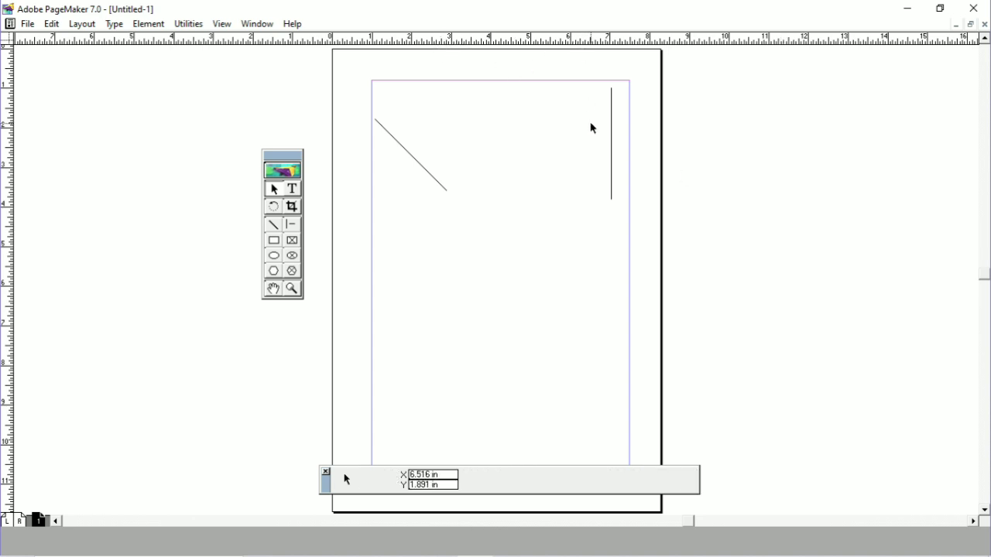
# Step: Set the stroke of the vertical line near the page's right margin to 12 pt
pyautogui.rightClick(649, 216)
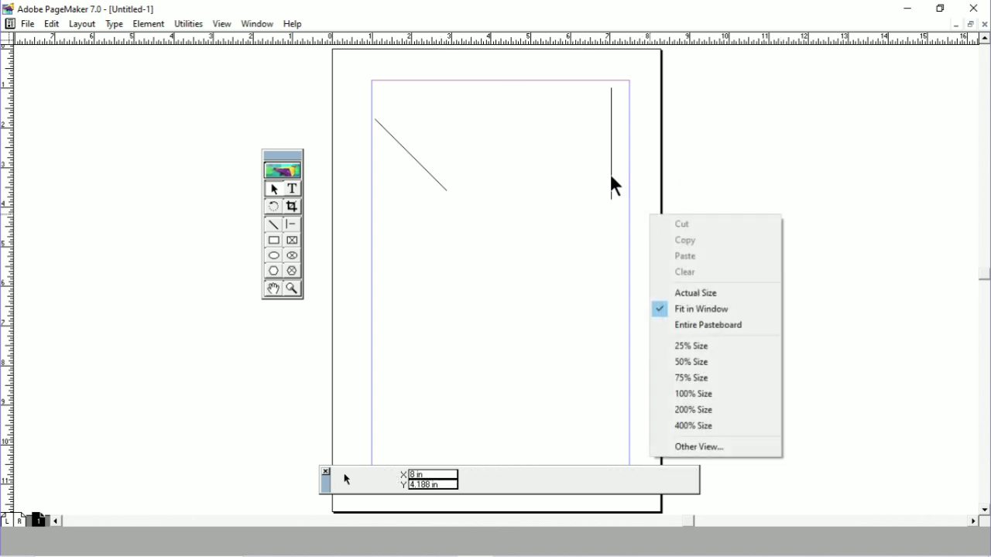
pyautogui.click(610, 177)
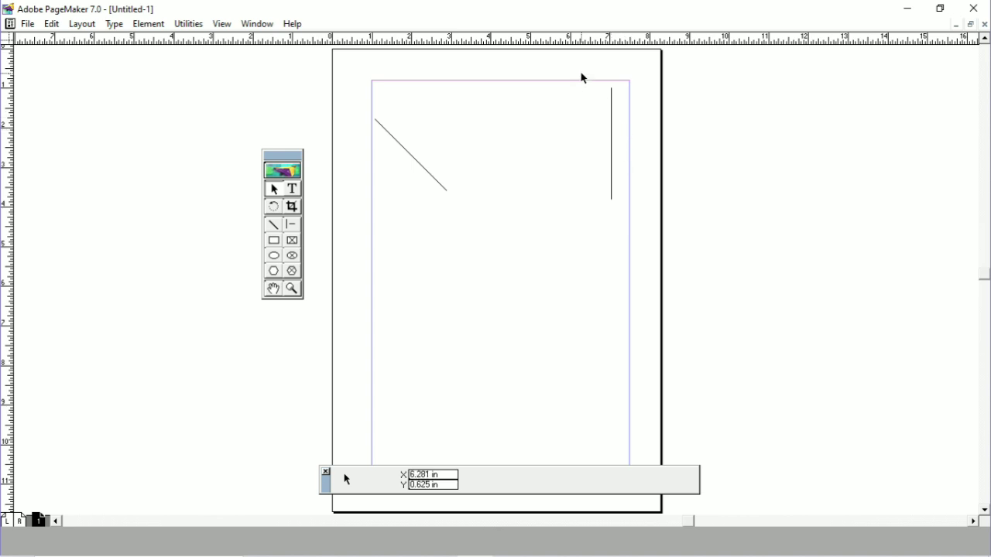
pyautogui.moveTo(584, 78); pyautogui.dragTo(636, 262)
pyautogui.click(149, 24)
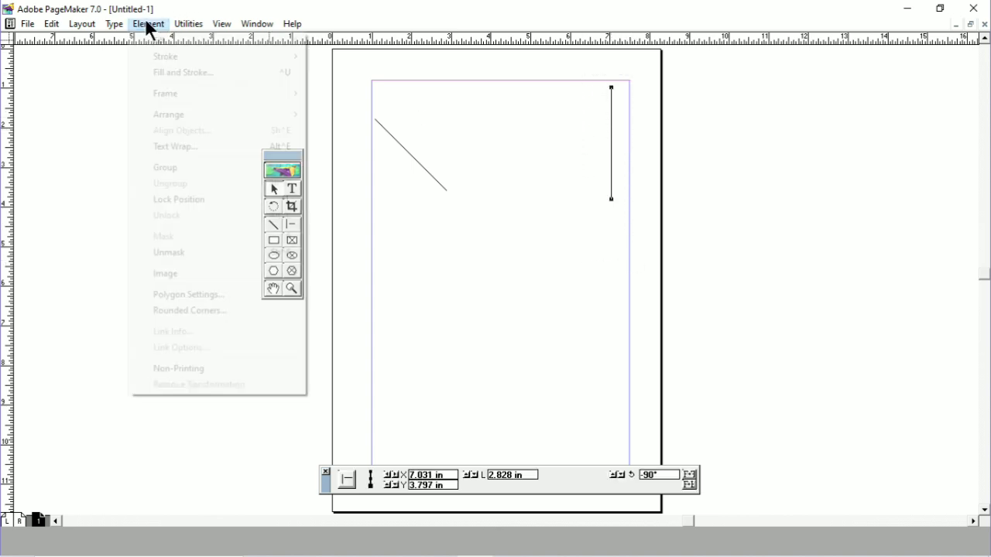
pyautogui.moveTo(164, 53)
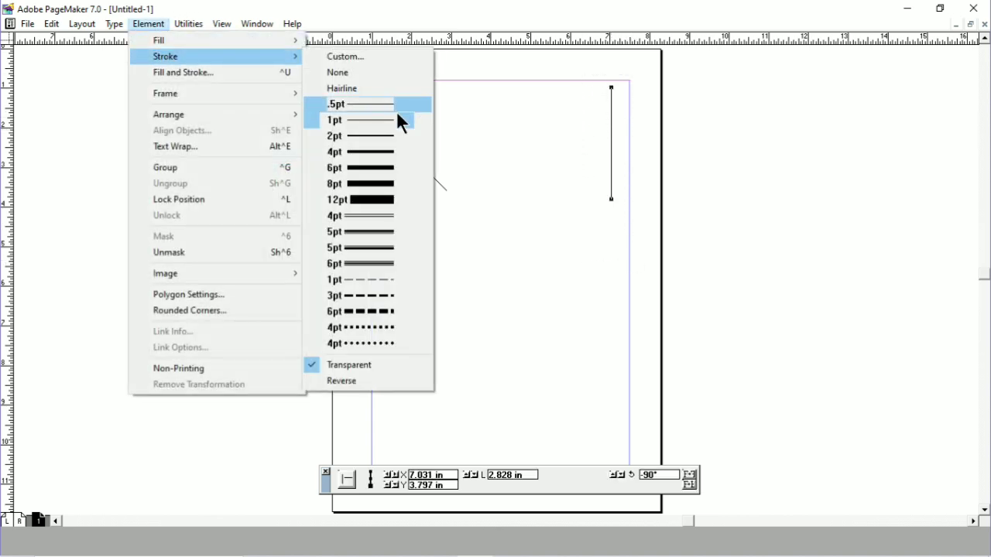
pyautogui.click(367, 199)
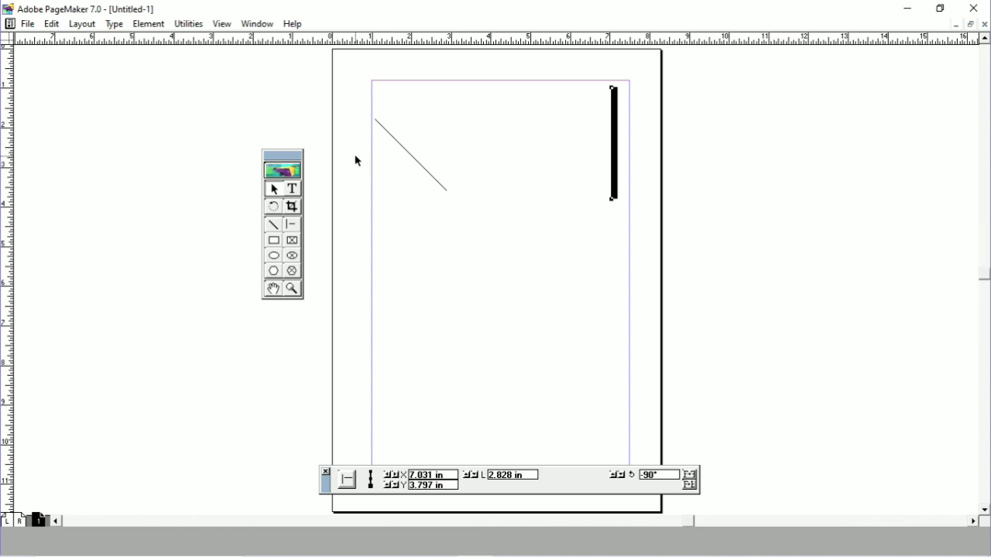
# Step: Draw two crossing 45° diagonals, about 2 in and 2.2 in long, mid-page with the Constrained-line tool
pyautogui.click(291, 219)
pyautogui.moveTo(501, 252); pyautogui.dragTo(555, 308)
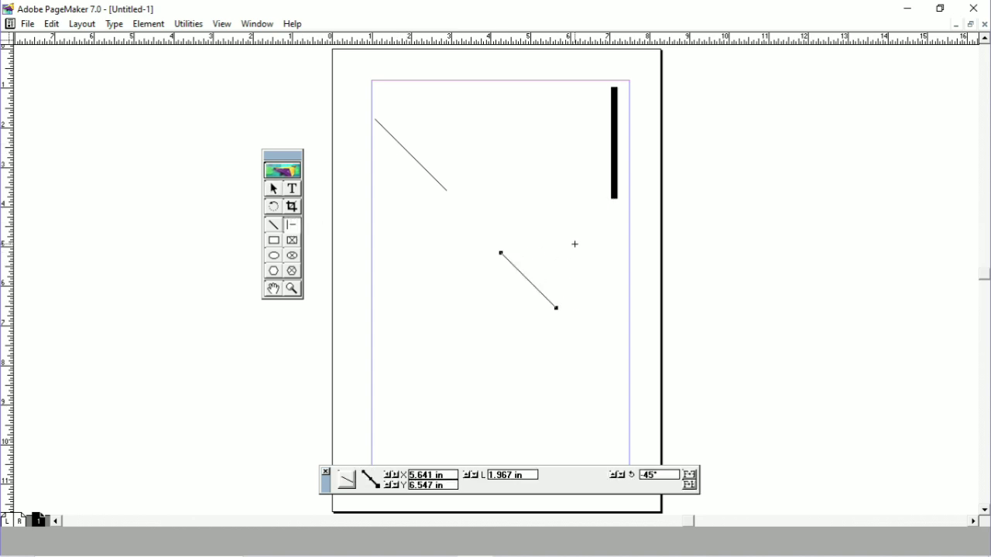
pyautogui.moveTo(575, 227); pyautogui.dragTo(511, 320)
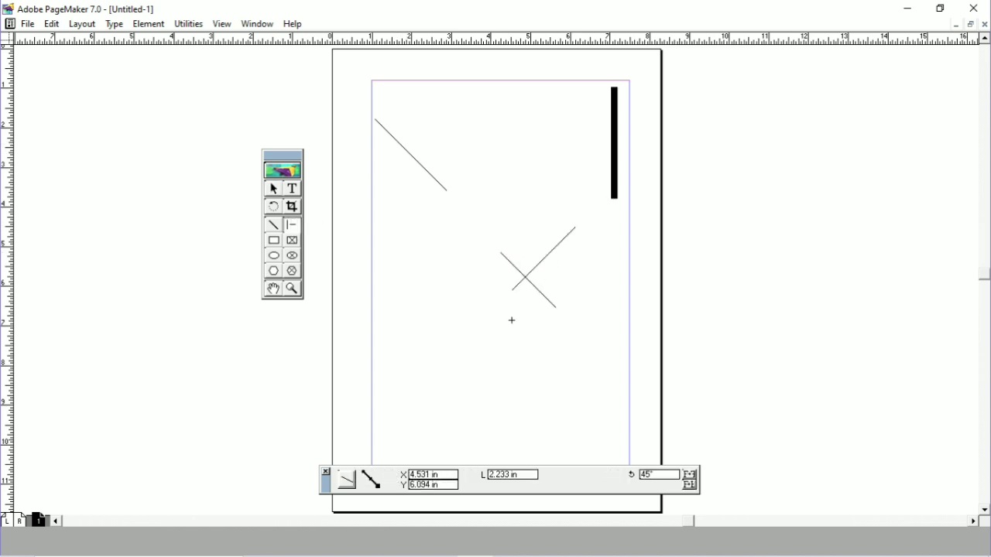
# Step: Stretch the rising diagonal's endpoints to the left and right margin guides and set its stroke to 6 pt
pyautogui.click(274, 188)
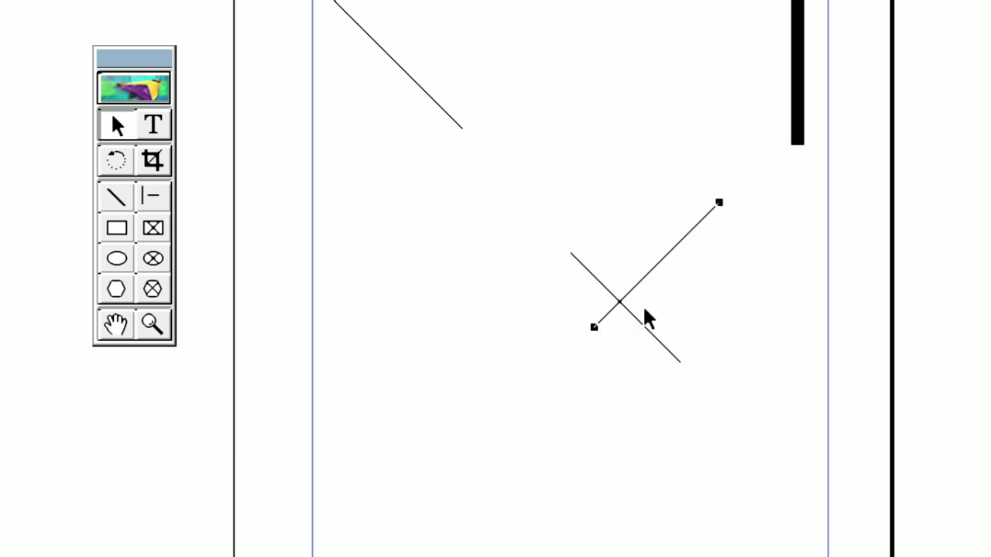
pyautogui.moveTo(593, 327)
pyautogui.mouseDown()
pyautogui.moveTo(410, 354)
pyautogui.moveTo(313, 164)
pyautogui.mouseUp()
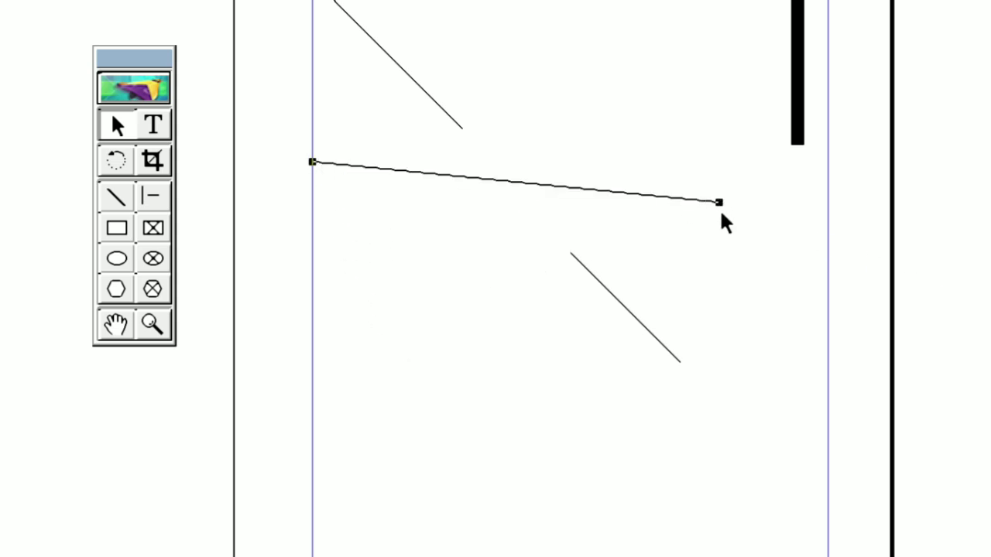
pyautogui.moveTo(719, 203); pyautogui.dragTo(828, 272)
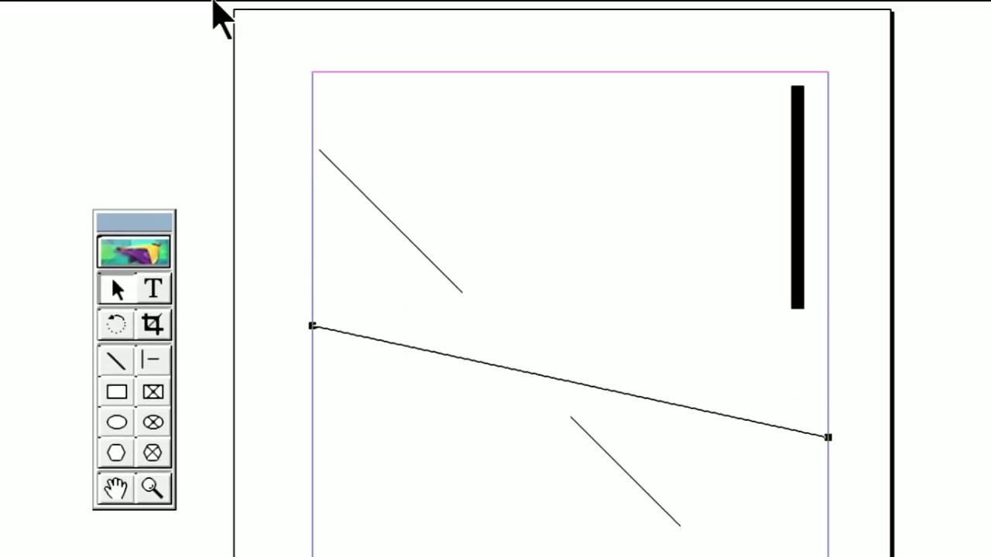
pyautogui.click(130, 53)
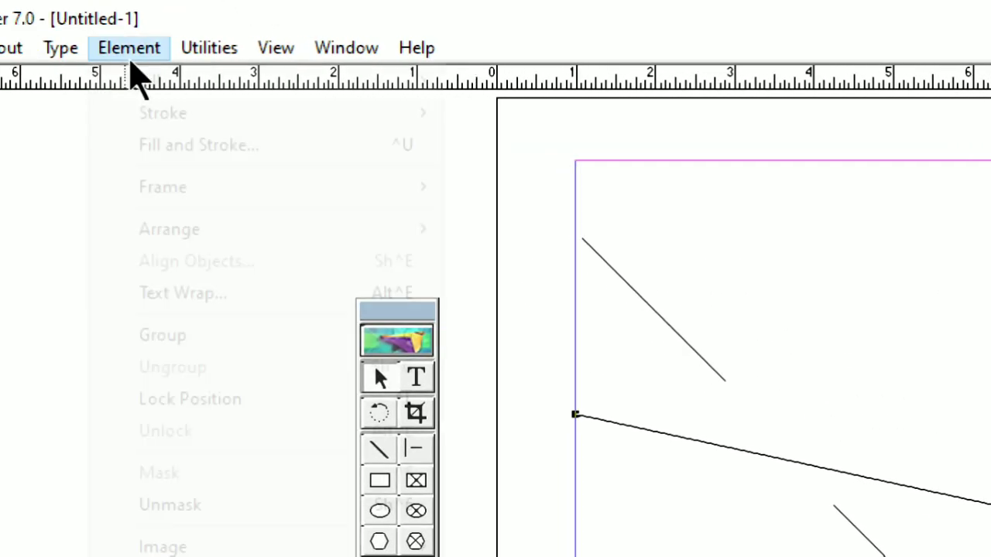
pyautogui.moveTo(176, 124)
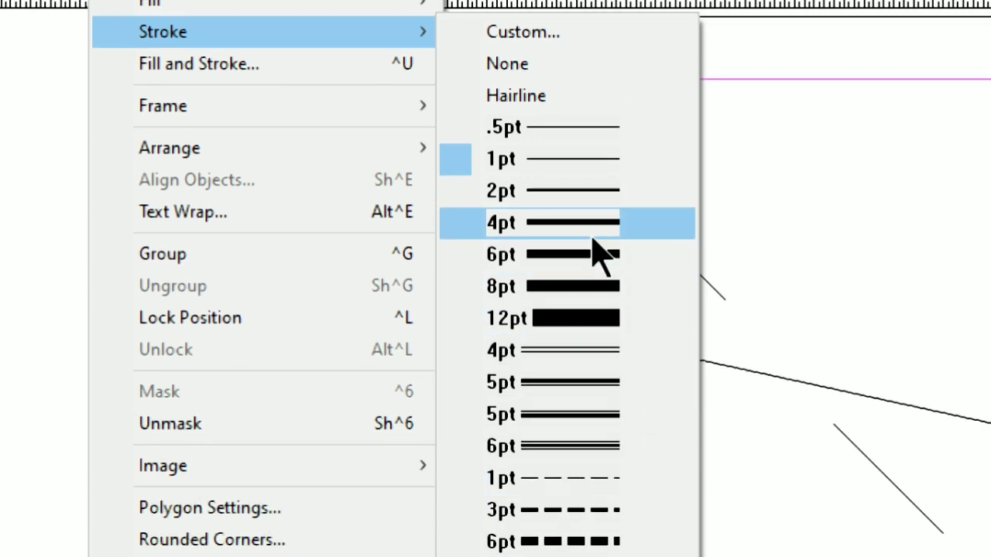
pyautogui.click(590, 255)
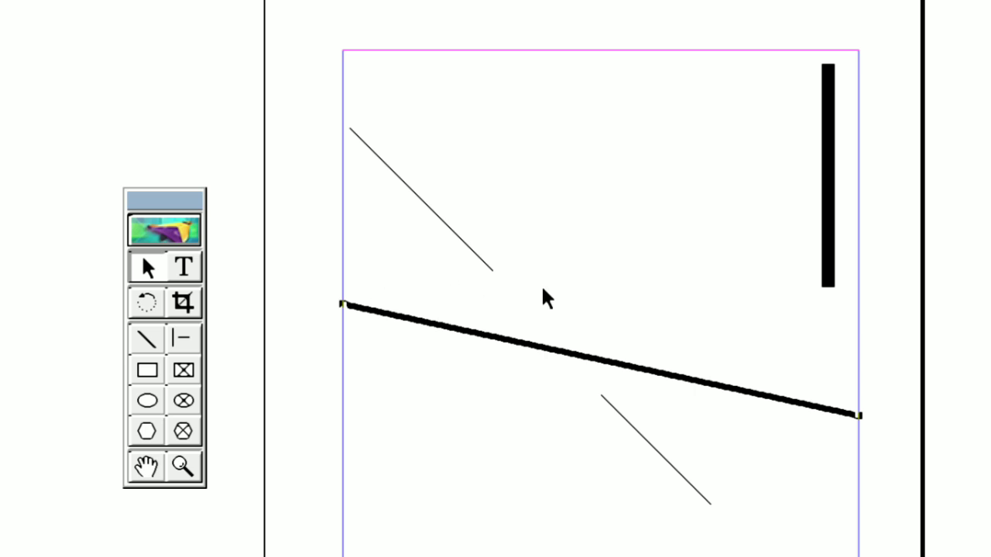
# Step: Delete all the lines on the page
pyautogui.hotkey('ctrl', 'a')
pyautogui.press('Delete')
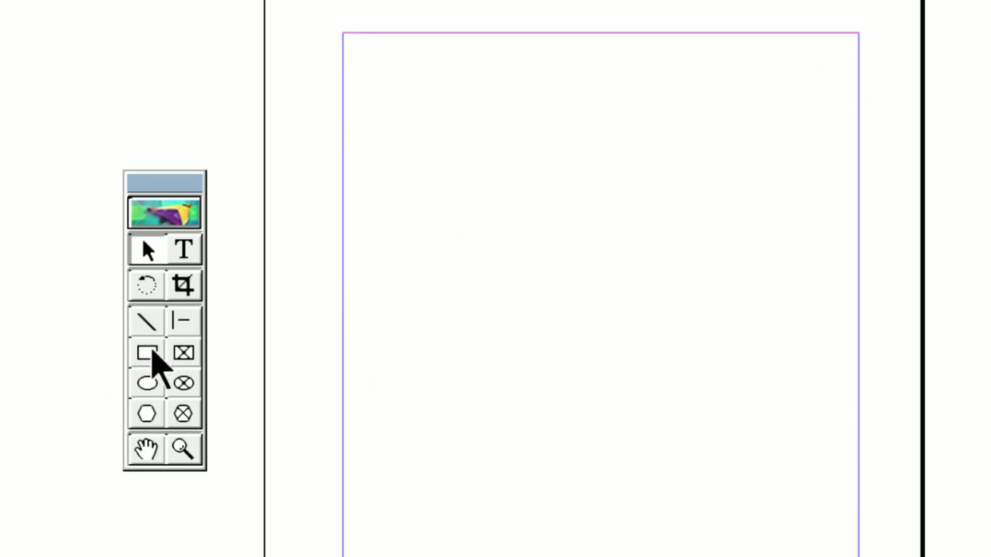
# Step: Draw a rectangle about 4.1 in wide and 2.4 in high in the upper part of the page
pyautogui.click(149, 372)
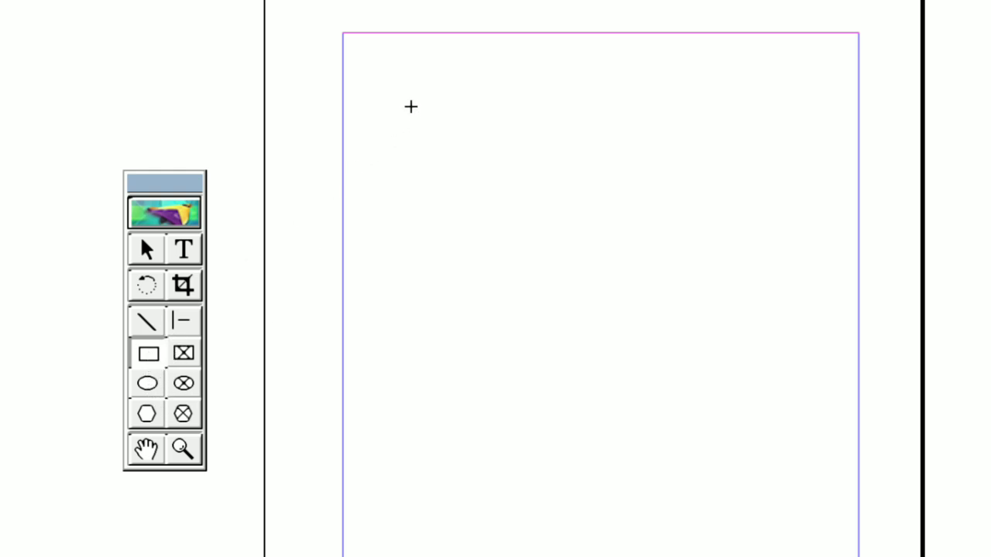
pyautogui.moveTo(410, 107); pyautogui.dragTo(735, 300)
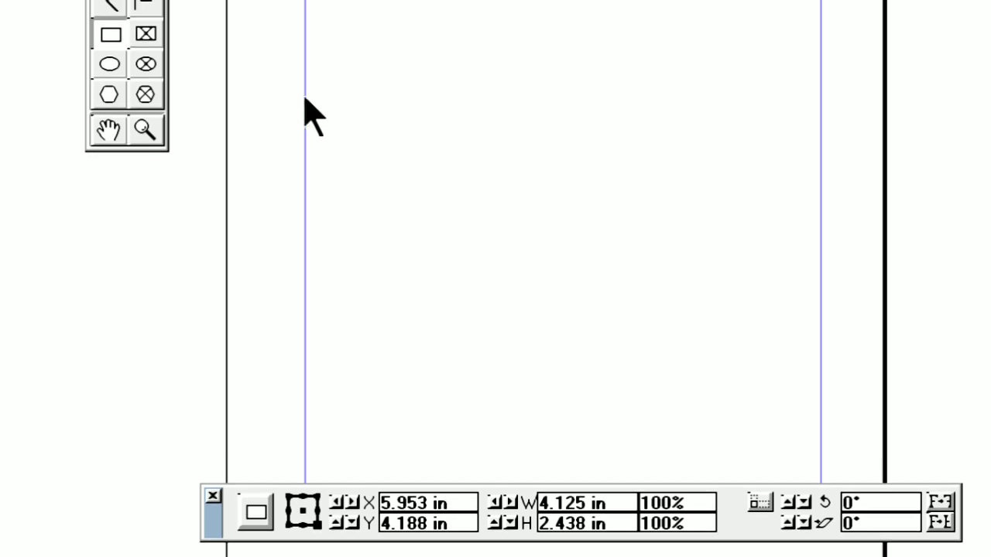
# Step: Reposition the Control palette just below the rectangle and switch to the Pointer tool
pyautogui.moveTo(305, 98); pyautogui.dragTo(256, 191)
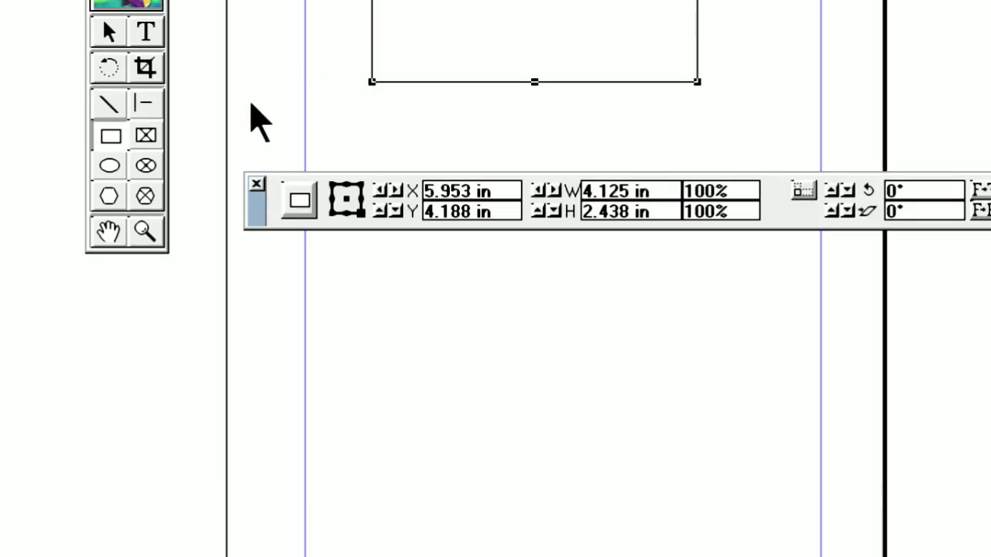
pyautogui.moveTo(256, 202); pyautogui.dragTo(245, 150)
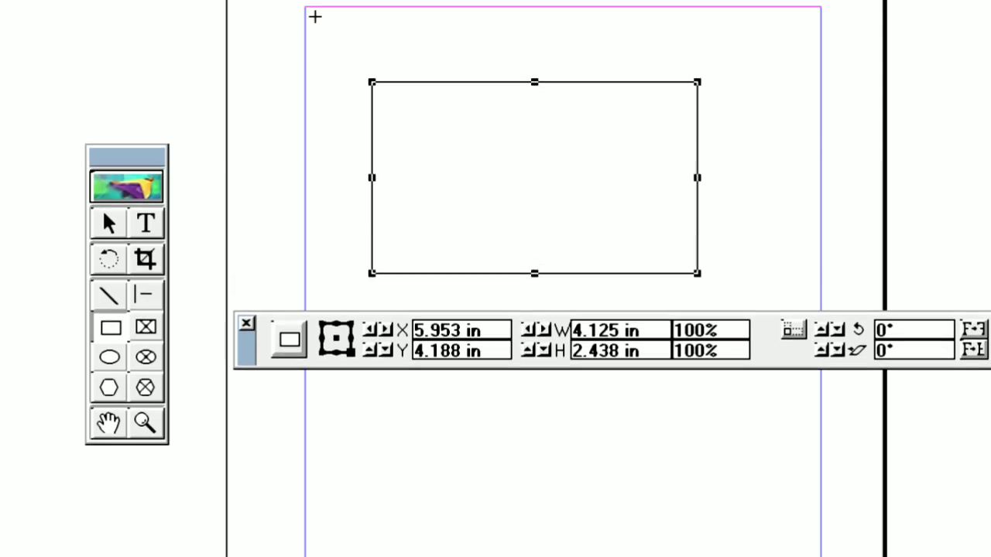
pyautogui.click(109, 223)
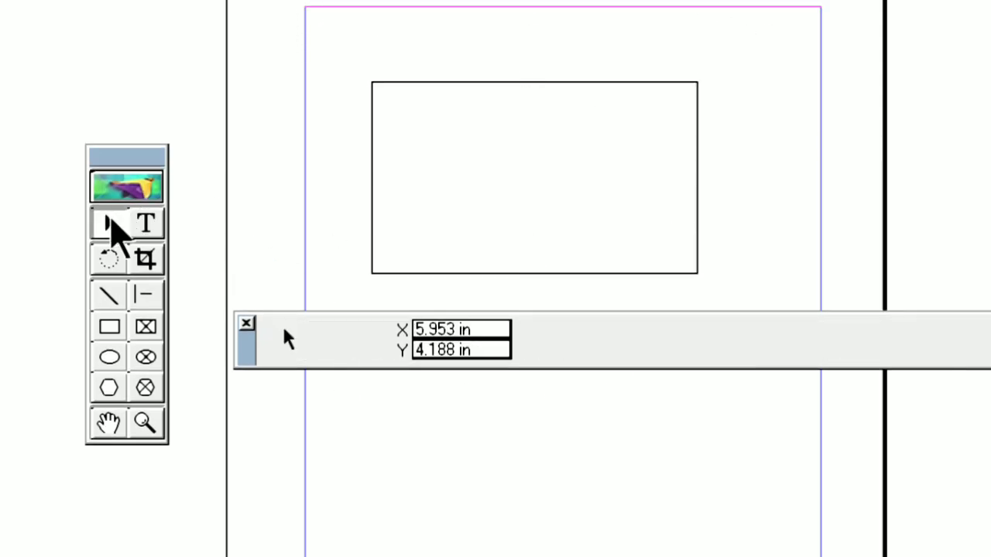
# Step: Draw a second rectangle about 1.5 in wide and 1.8 in high to the right of the large one
pyautogui.click(146, 224)
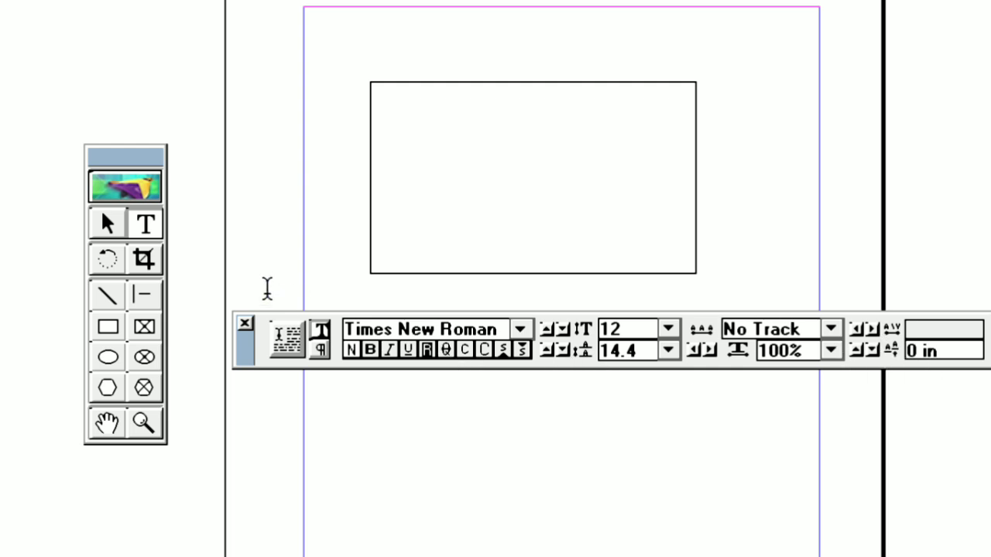
pyautogui.click(108, 331)
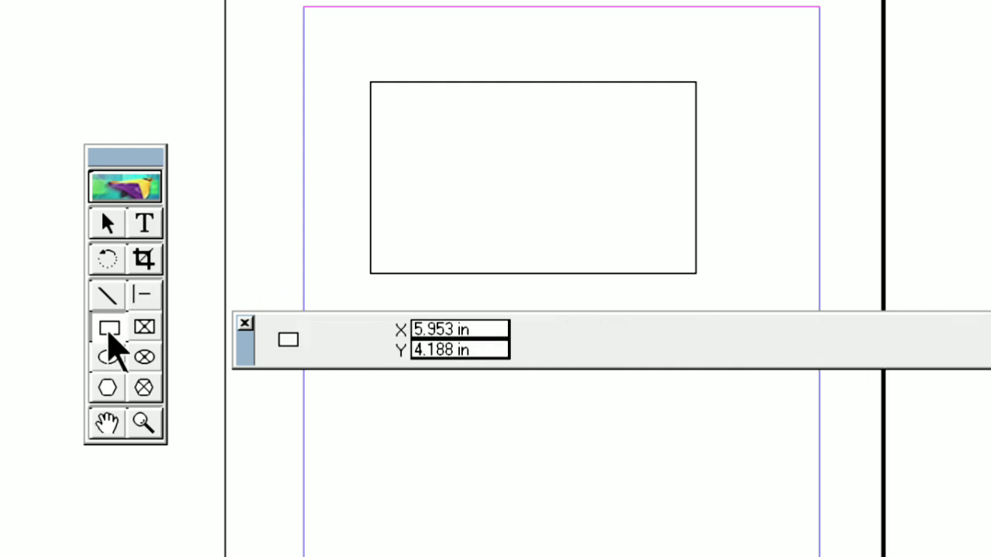
pyautogui.moveTo(727, 80); pyautogui.dragTo(850, 219)
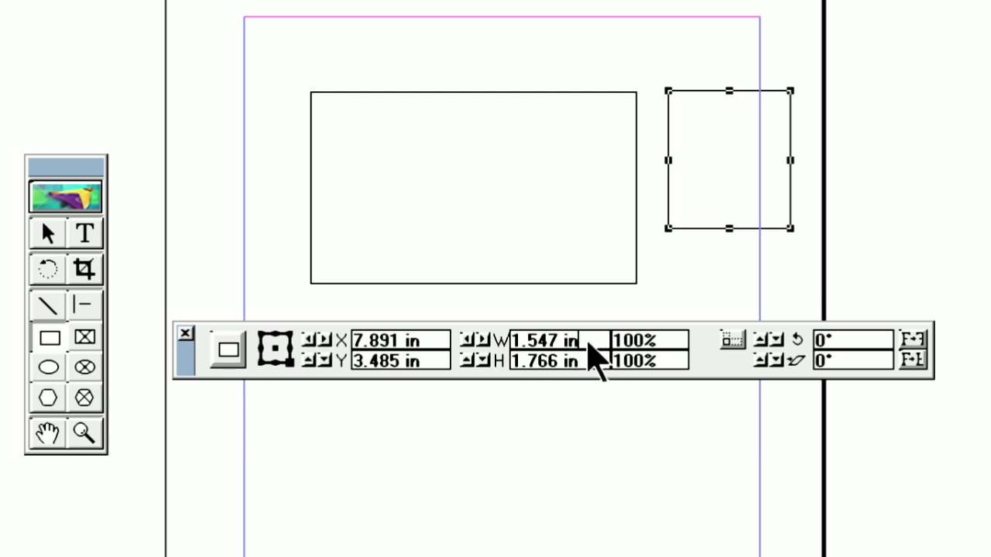
# Step: Set both the width and the height of the new small rectangle to 1 in
pyautogui.moveTo(596, 341); pyautogui.dragTo(502, 358)
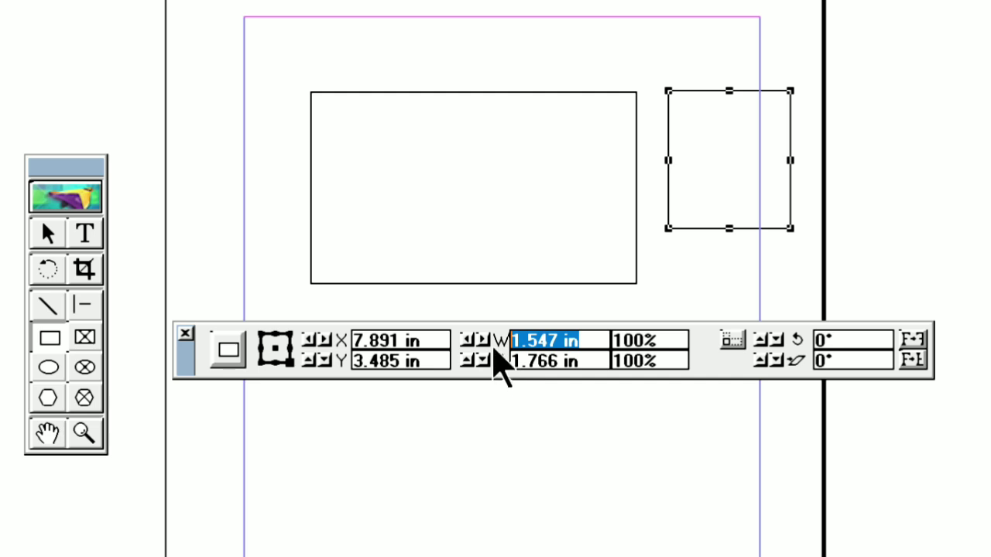
pyautogui.write('1')
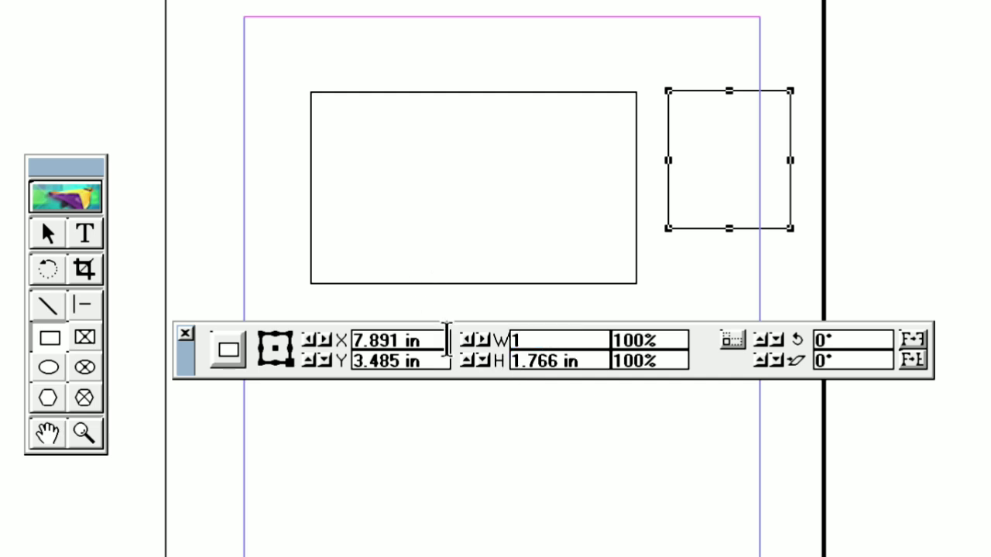
pyautogui.moveTo(594, 363); pyautogui.dragTo(481, 364)
pyautogui.write('1')
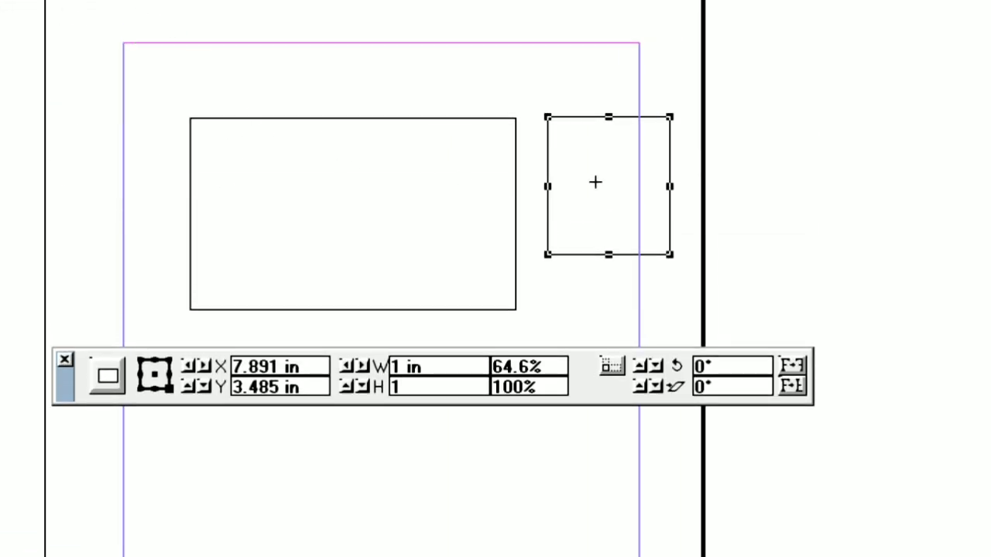
pyautogui.press('Return')
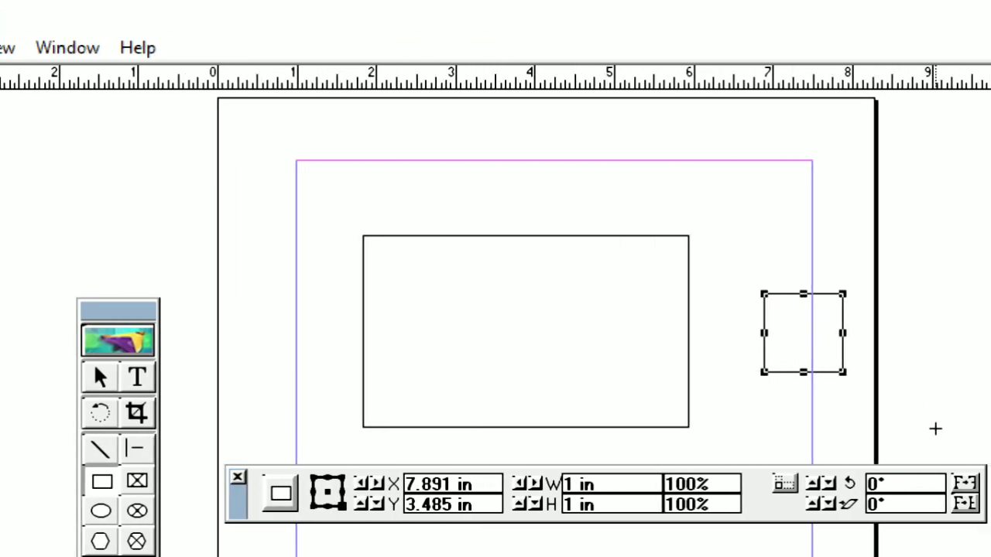
# Step: Move the 1 in square to the left of the large rectangle, level with its upper edge
pyautogui.click(101, 376)
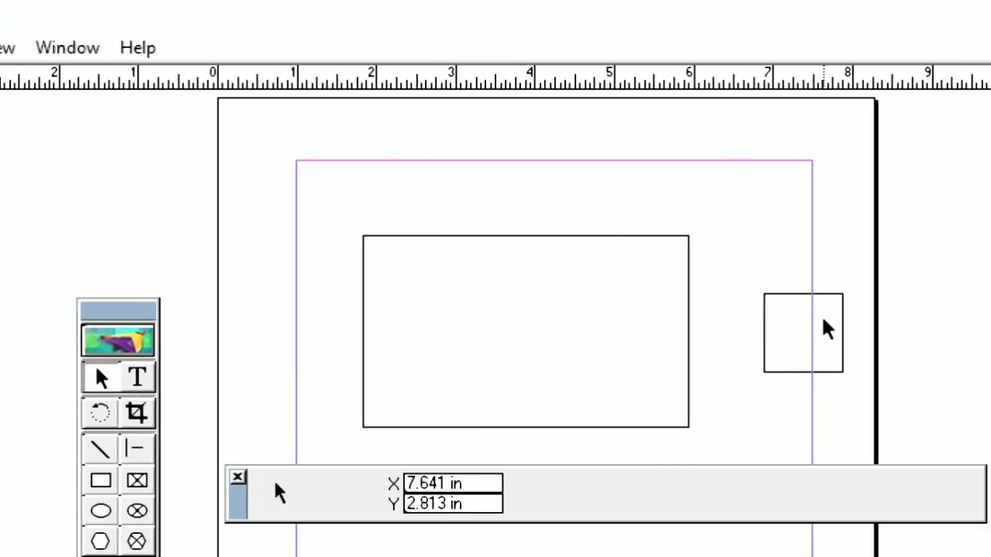
pyautogui.click(798, 303)
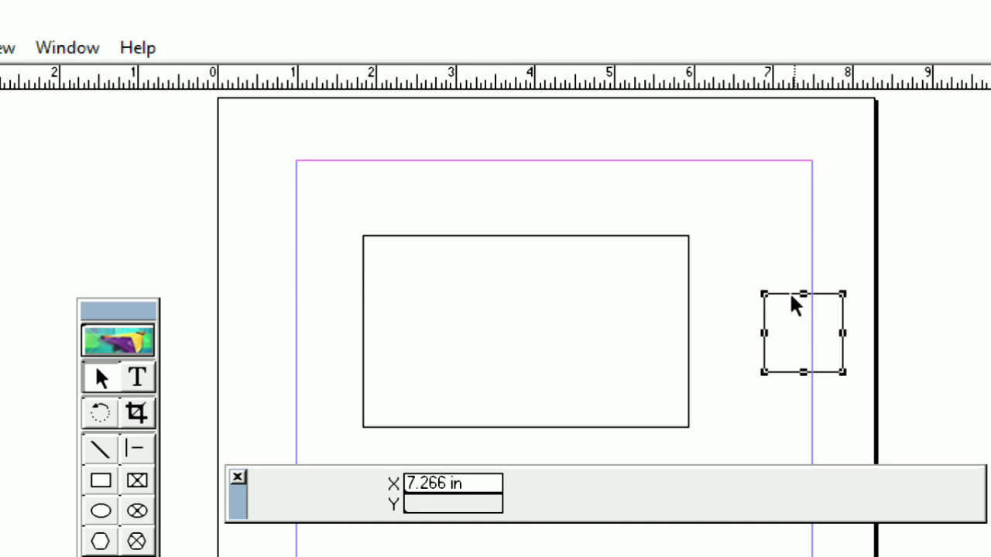
pyautogui.moveTo(798, 304); pyautogui.dragTo(297, 243)
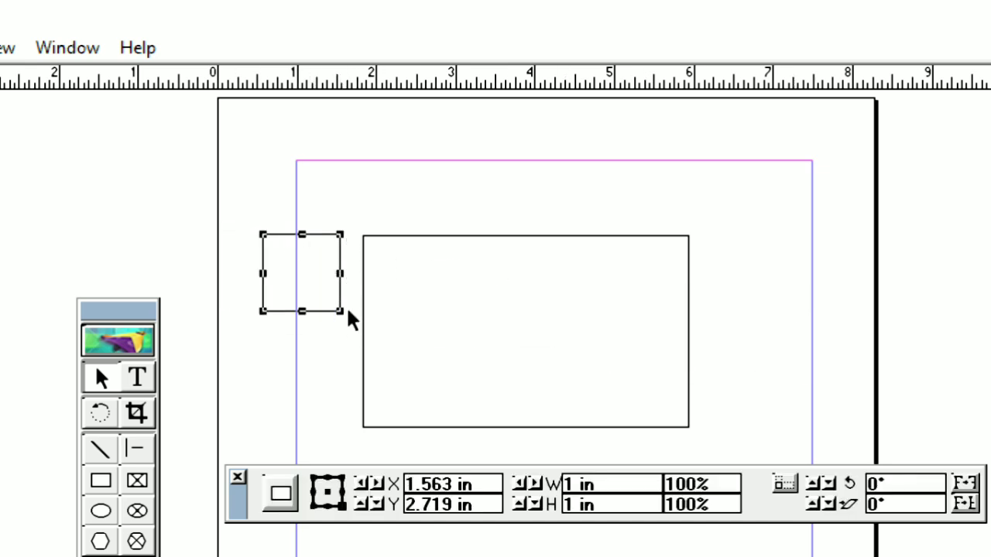
# Step: Resize the square from opposite corners to about 0.99 by 1.02 in and move it inside the large rectangle's upper part
pyautogui.moveTo(339, 311); pyautogui.dragTo(510, 451)
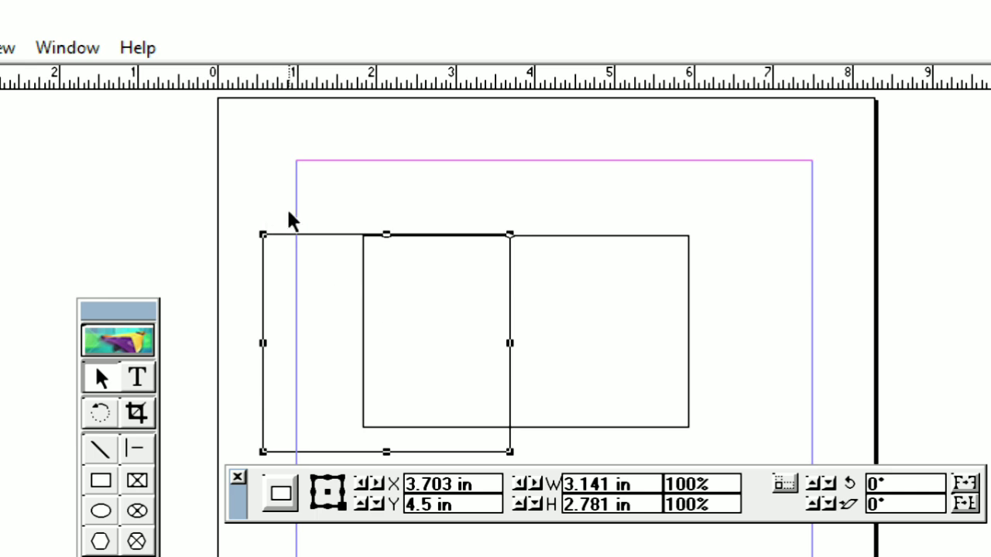
pyautogui.moveTo(267, 238); pyautogui.dragTo(431, 377)
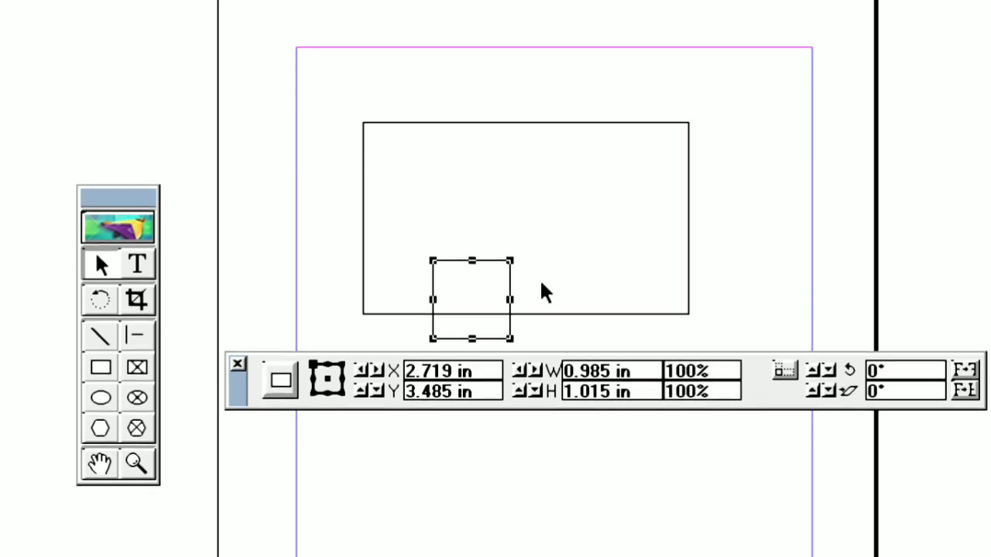
pyautogui.moveTo(497, 258); pyautogui.dragTo(511, 149)
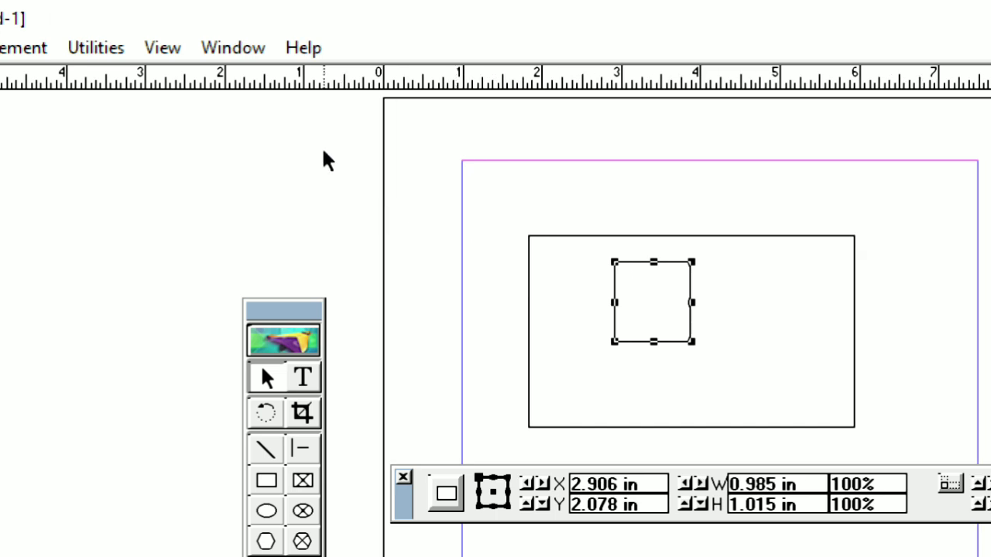
# Step: Show the Colors palette, fill the small square with Red, and deselect it
pyautogui.click(232, 53)
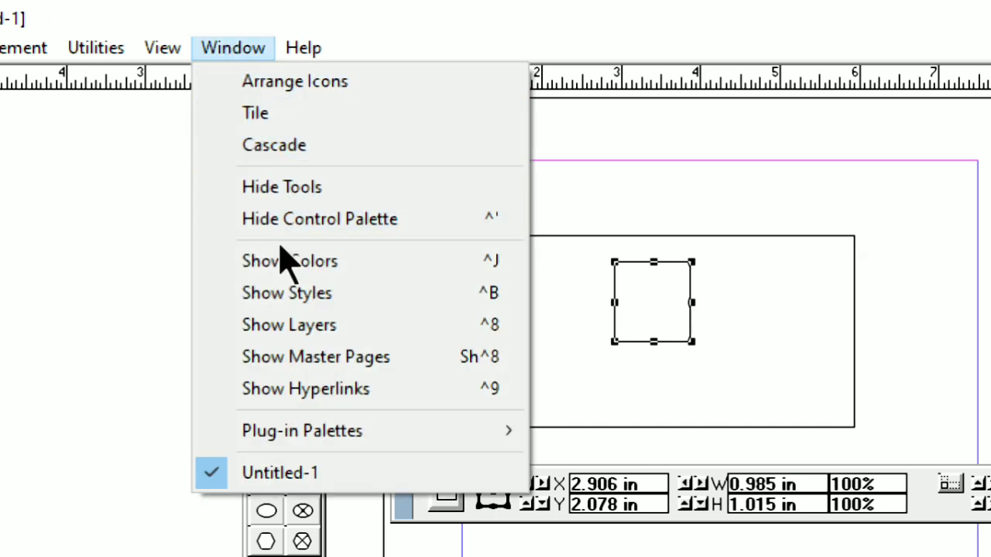
pyautogui.click(414, 271)
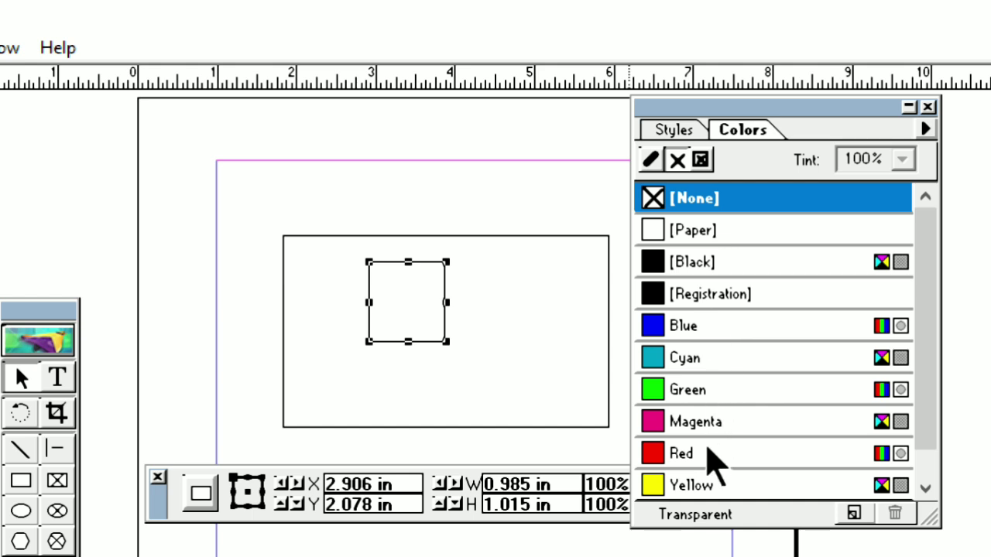
pyautogui.click(712, 456)
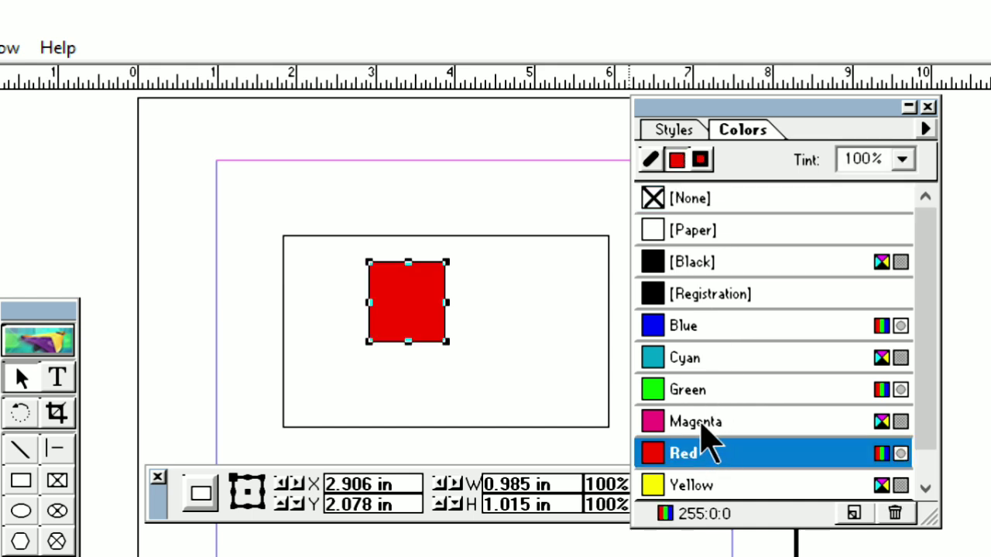
pyautogui.click(524, 312)
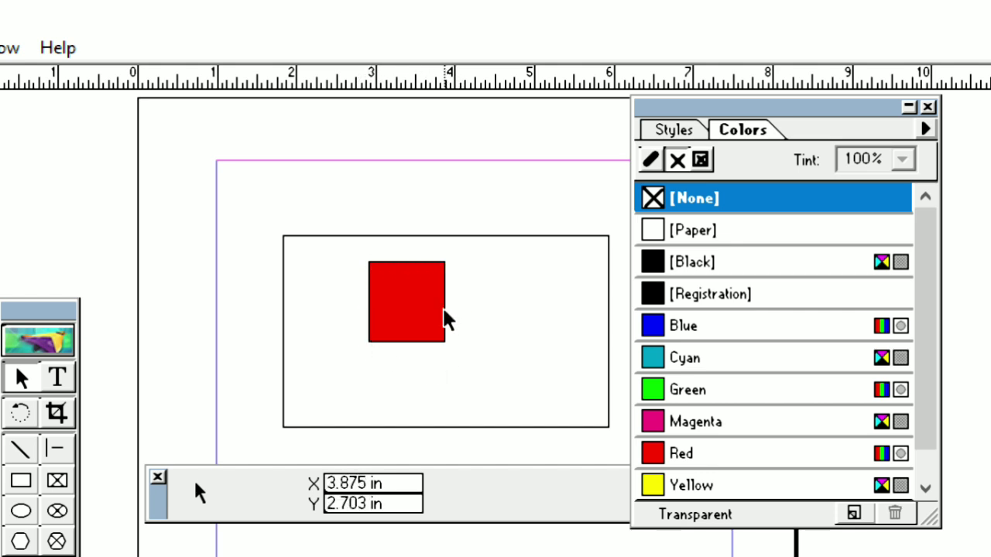
# Step: Select the red square, change only its stroke color to Green, and deselect it
pyautogui.click(424, 318)
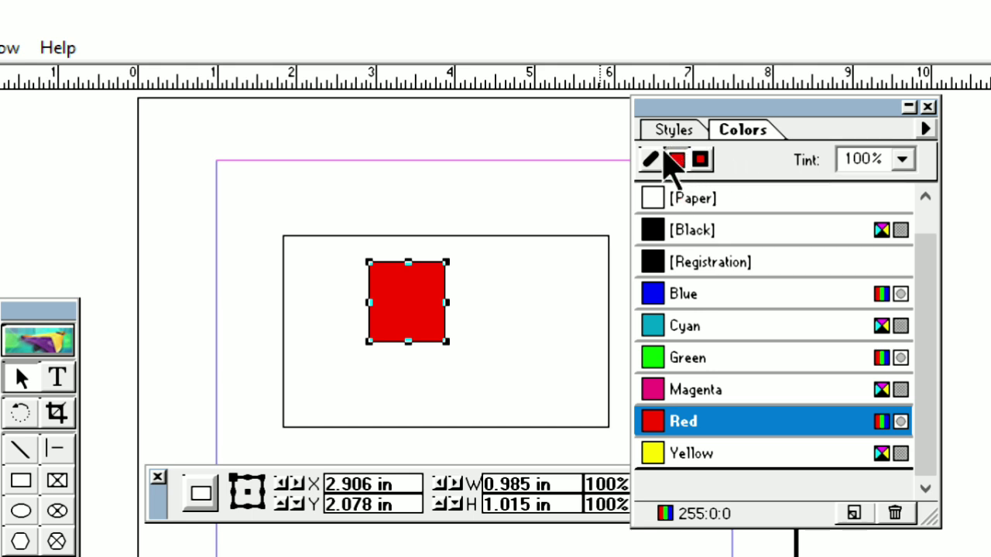
pyautogui.click(674, 160)
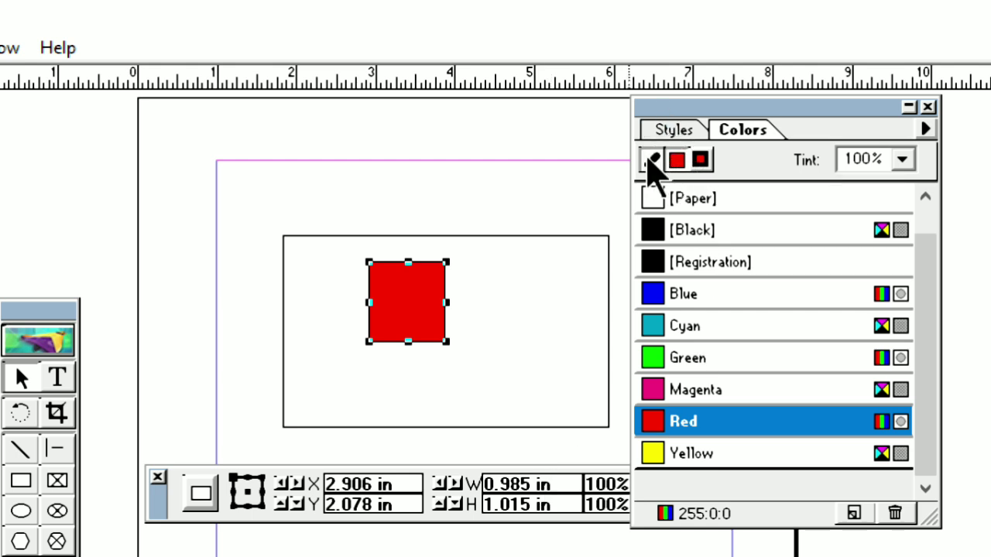
pyautogui.click(650, 160)
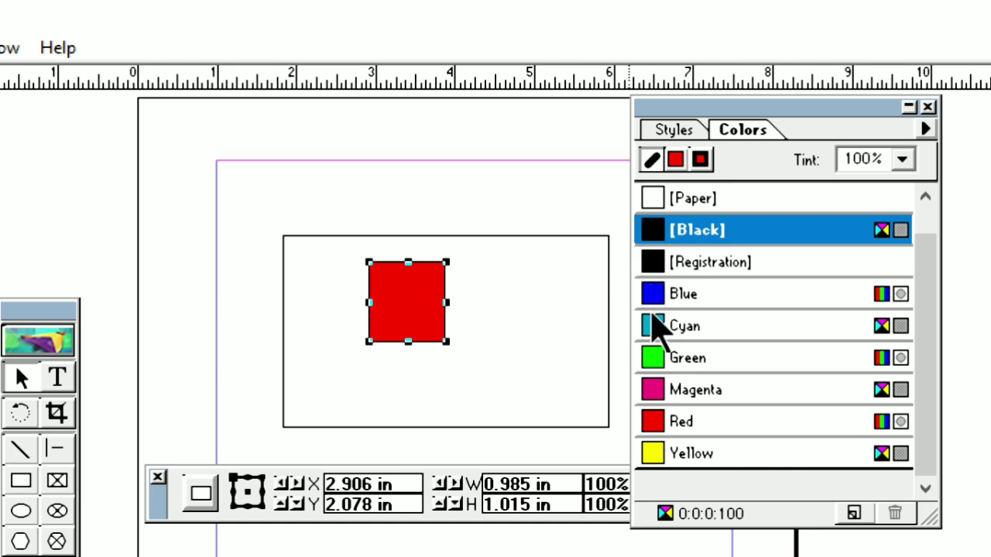
pyautogui.click(692, 363)
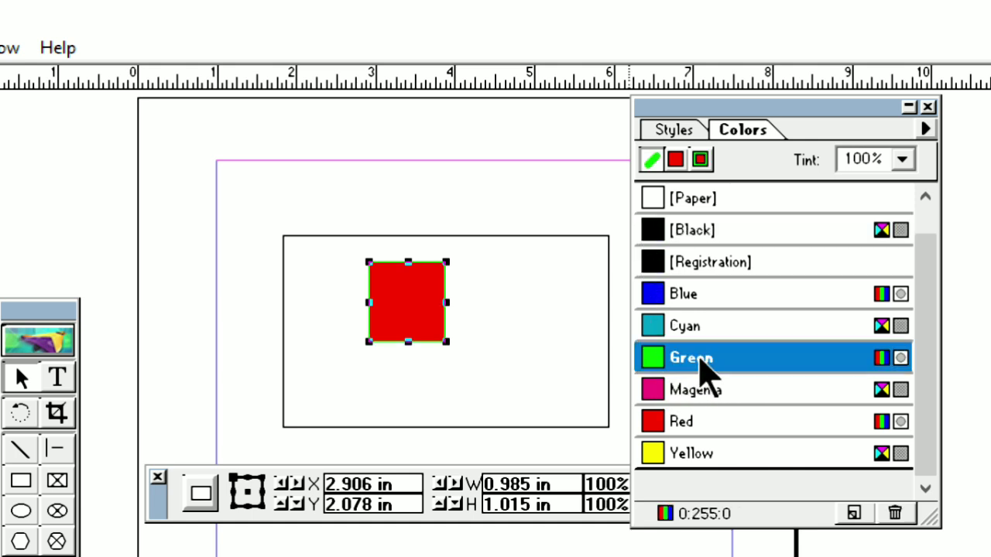
pyautogui.click(523, 305)
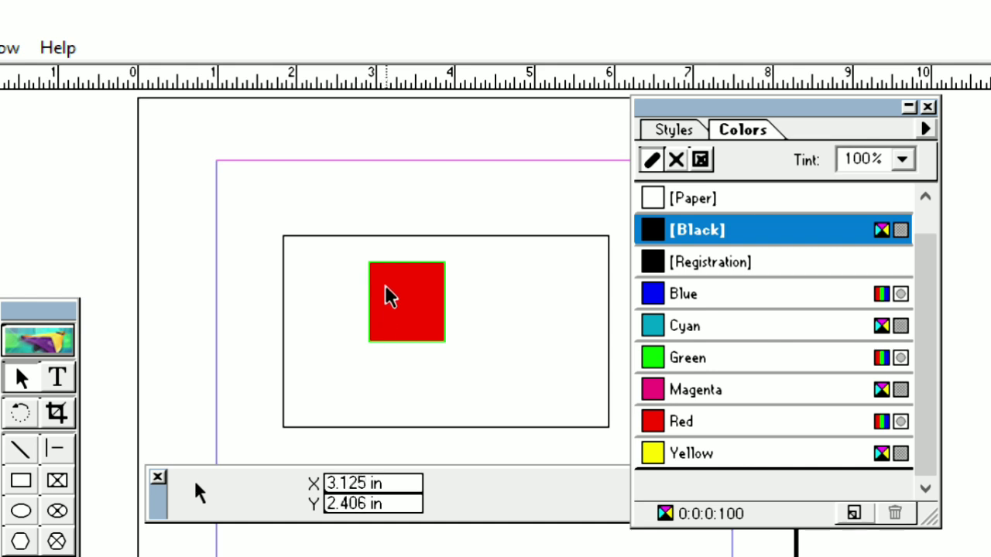
# Step: Apply Magenta to both the fill and the stroke of the small square and deselect it
pyautogui.click(426, 302)
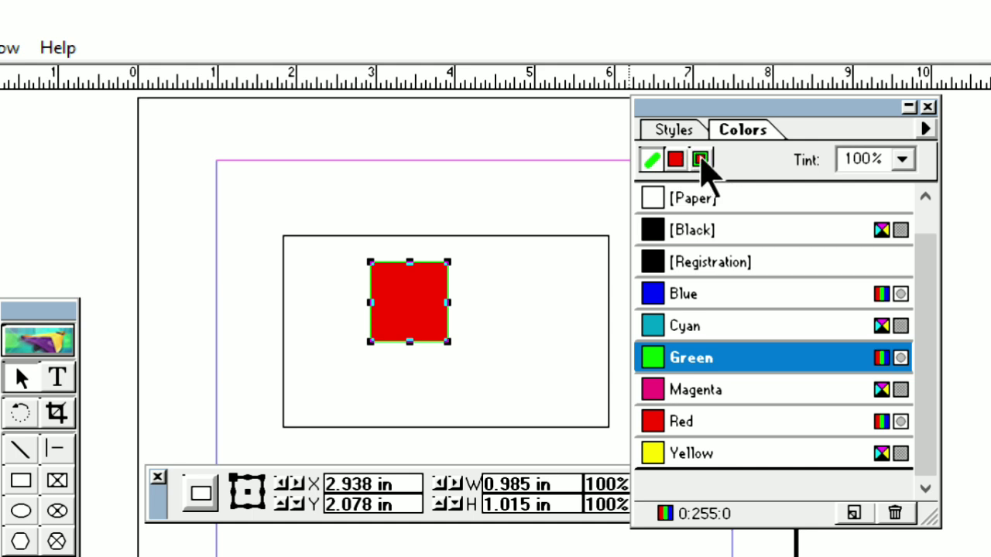
pyautogui.click(702, 160)
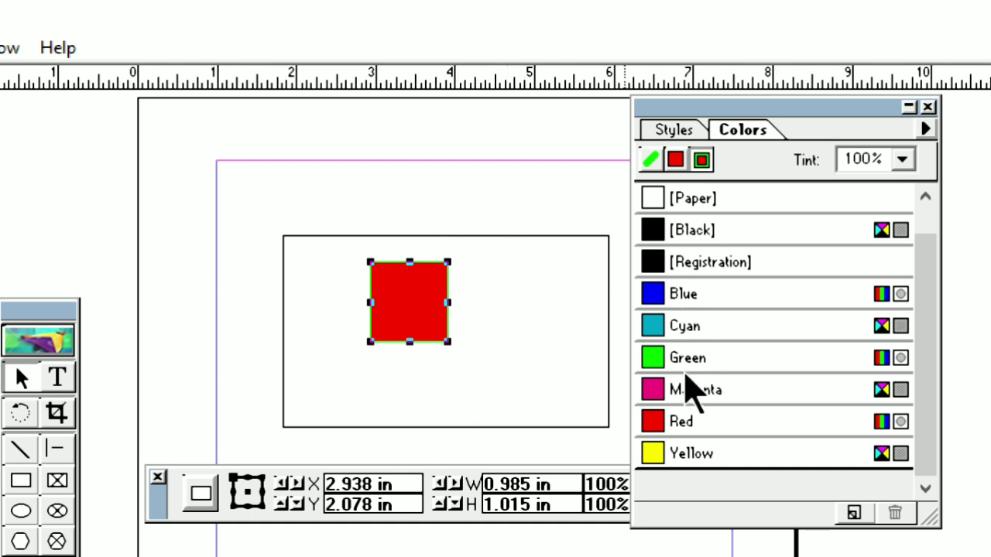
pyautogui.click(687, 389)
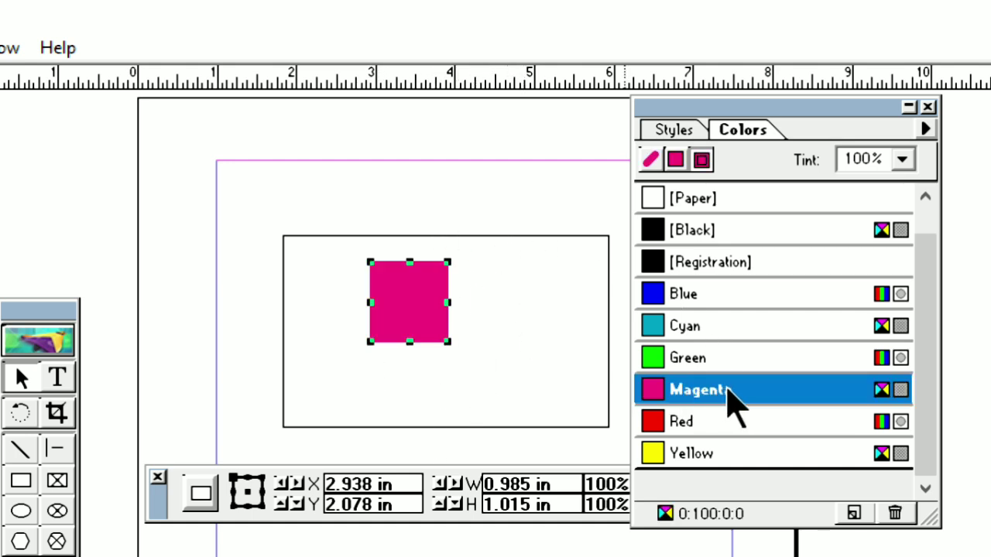
pyautogui.click(514, 309)
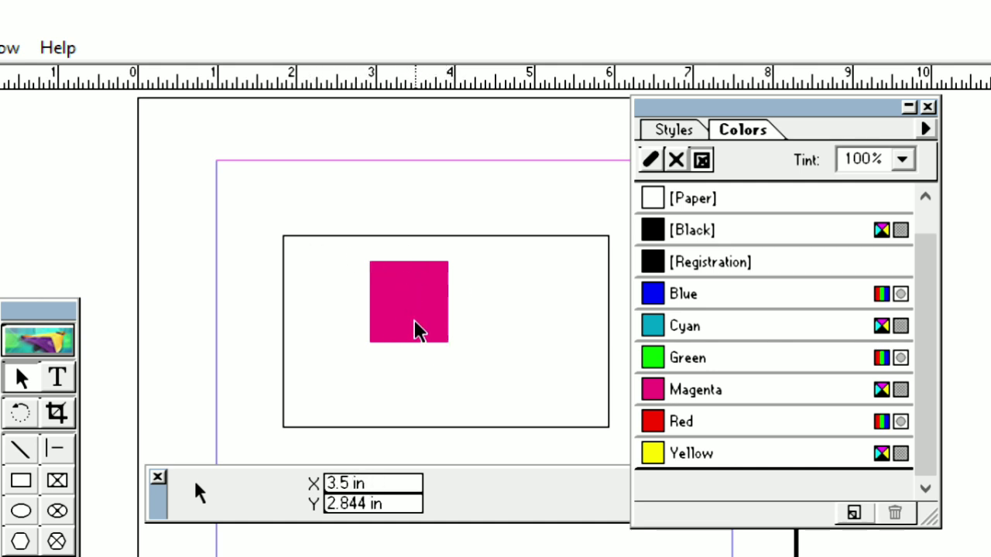
# Step: Select the magenta square and reduce its color tint to 50%
pyautogui.click(387, 288)
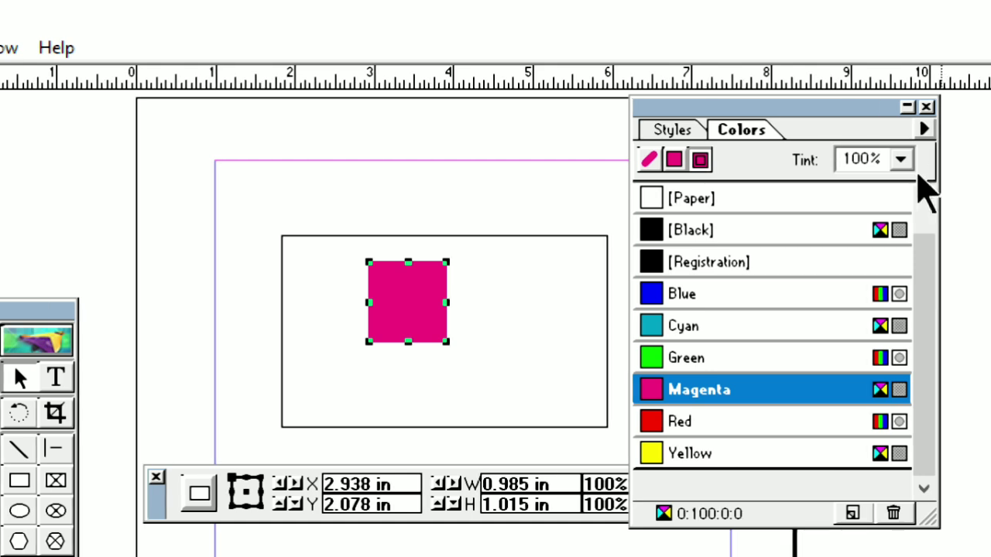
pyautogui.click(903, 161)
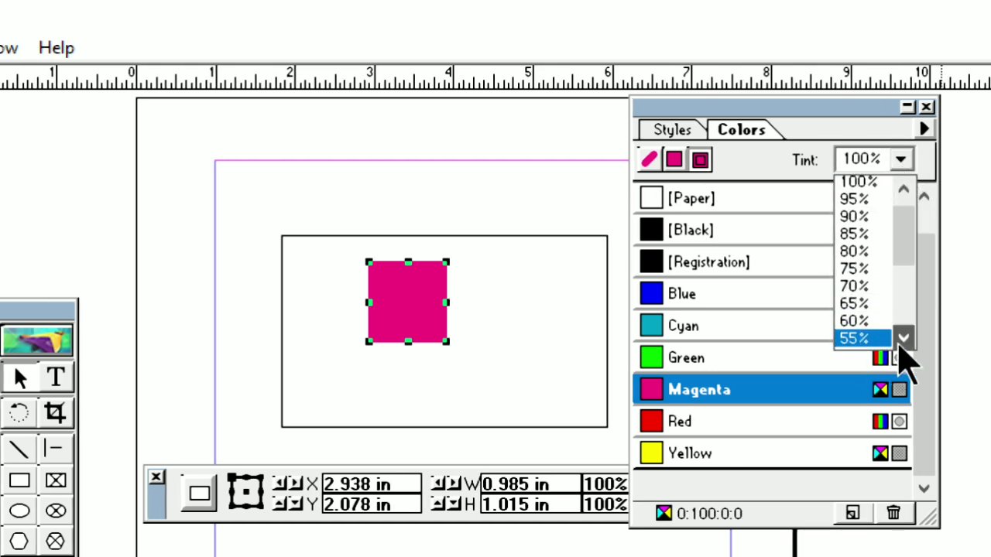
pyautogui.scroll(-1, 873, 355)
pyautogui.click(862, 341)
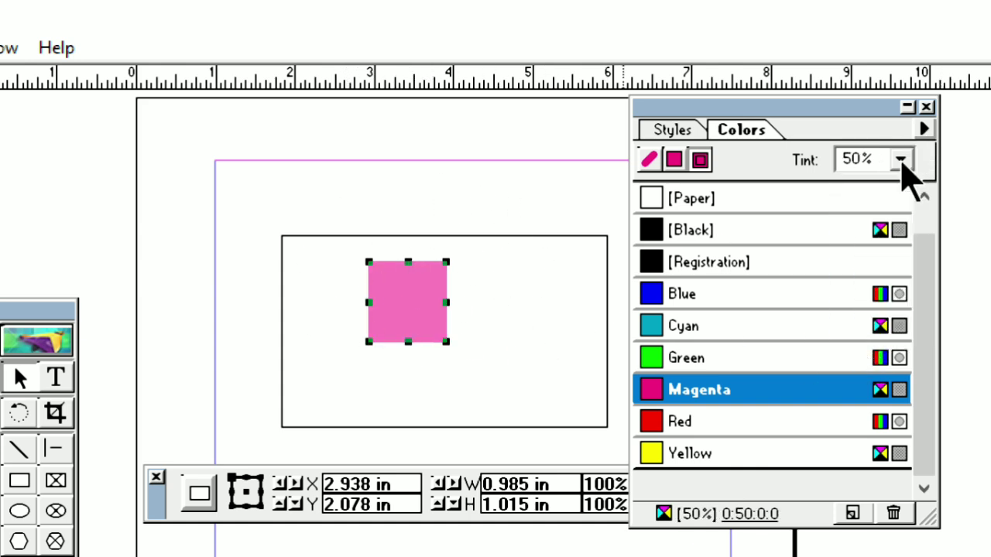
# Step: Set the magenta square's tint back to 100%
pyautogui.click(900, 157)
pyautogui.click(908, 217)
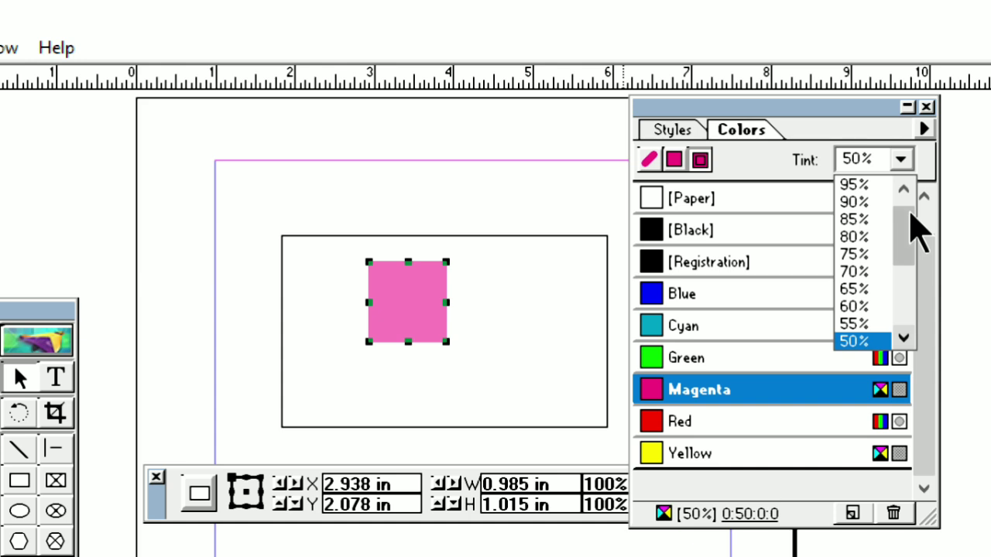
pyautogui.click(904, 190)
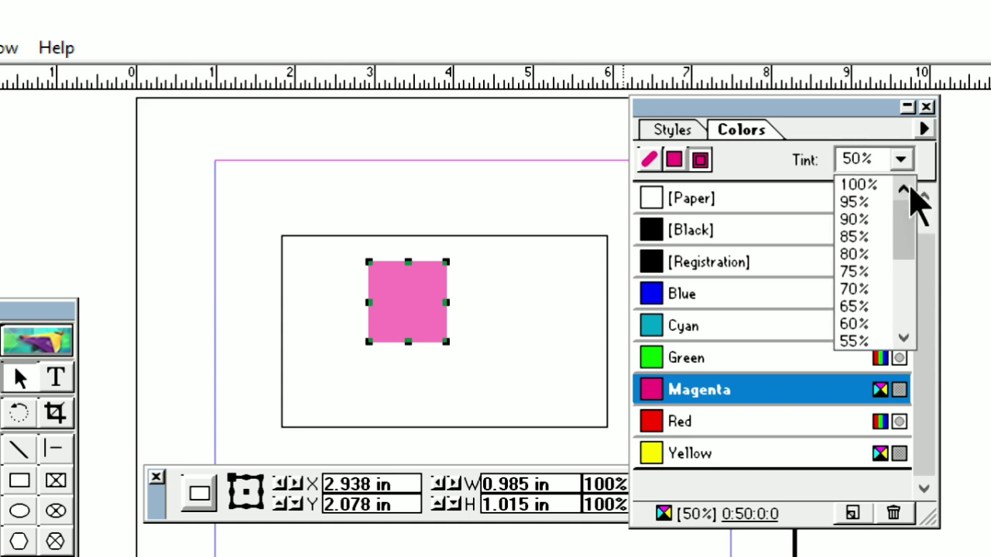
pyautogui.click(860, 185)
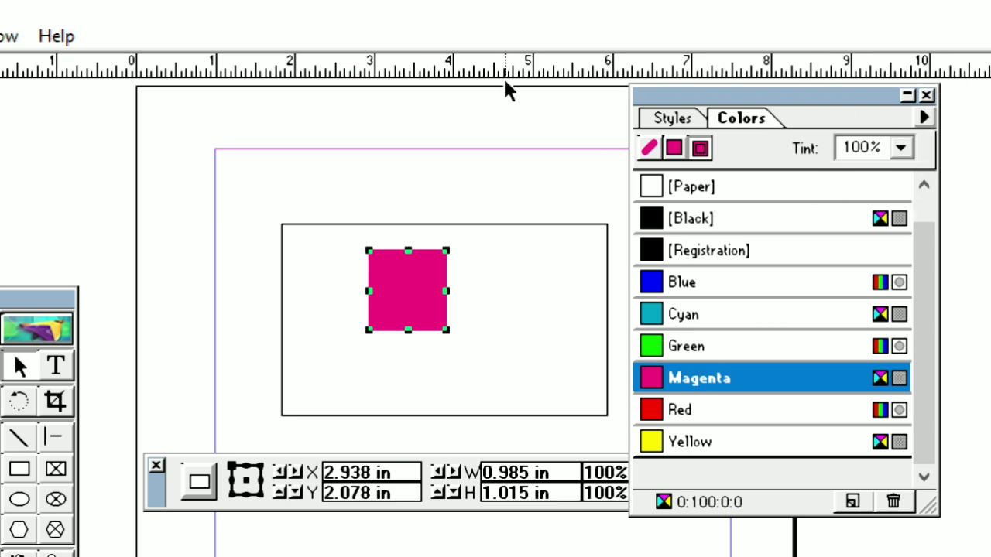
# Step: Hide the Colors palette and show it again
pyautogui.click(46, 36)
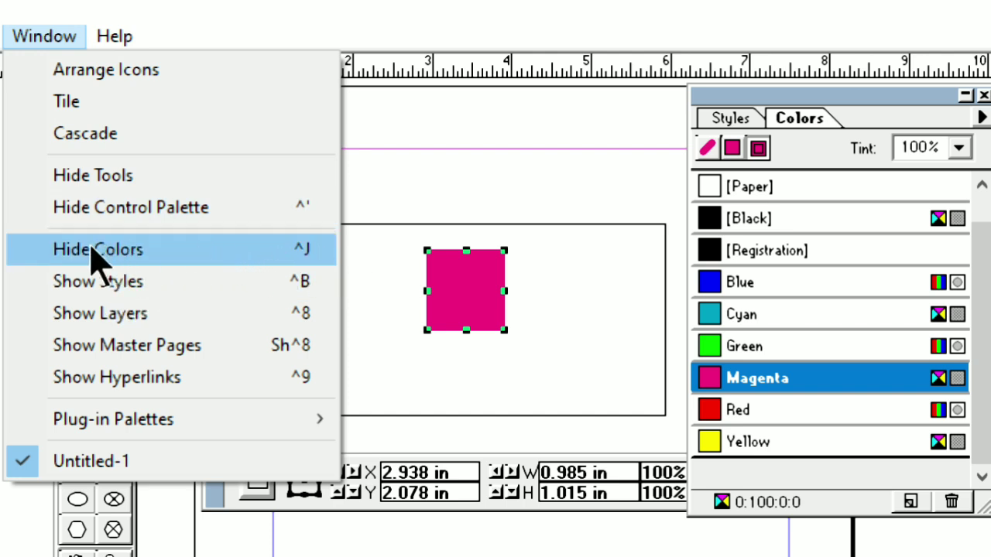
pyautogui.click(159, 249)
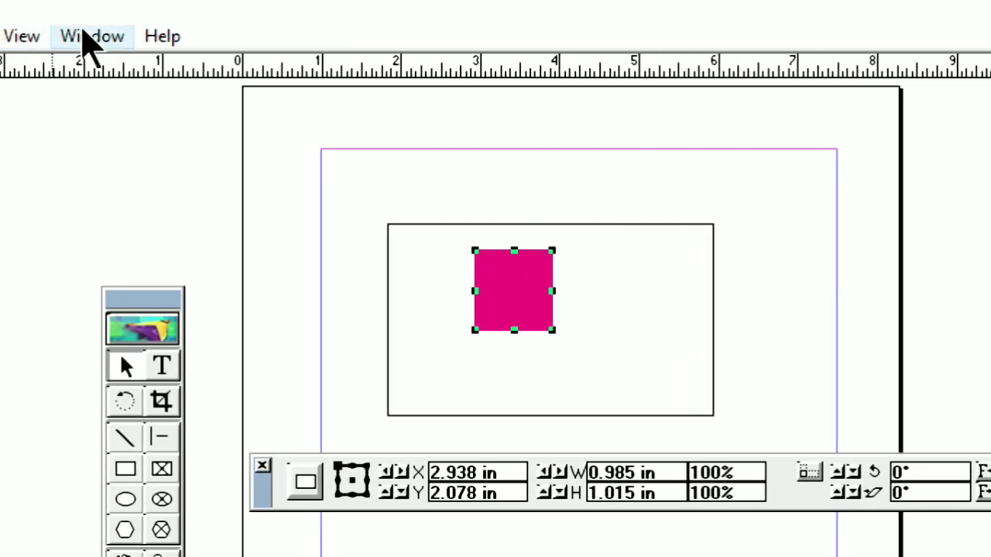
pyautogui.click(87, 37)
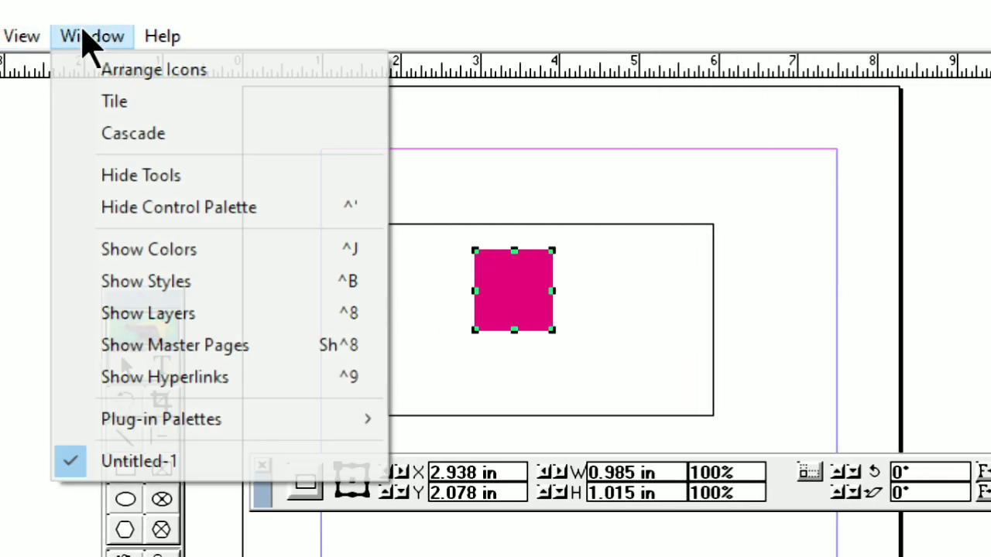
pyautogui.click(199, 254)
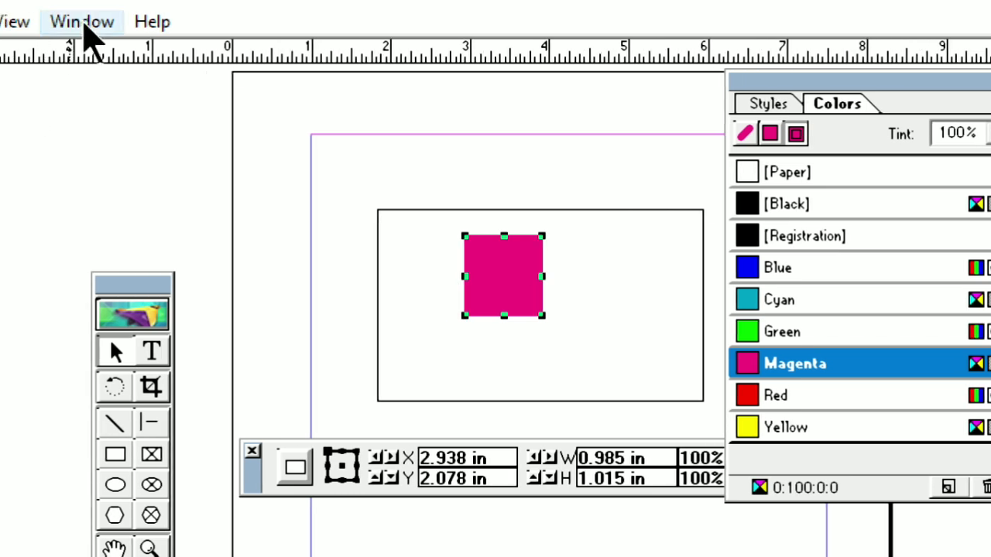
# Step: Hide the Control Palette and bring it back on screen
pyautogui.click(83, 24)
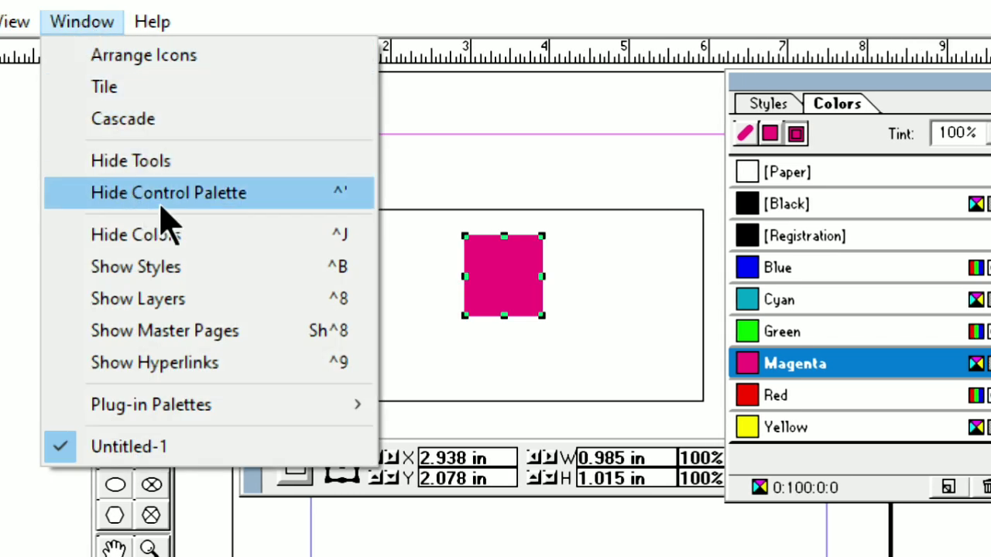
pyautogui.click(250, 196)
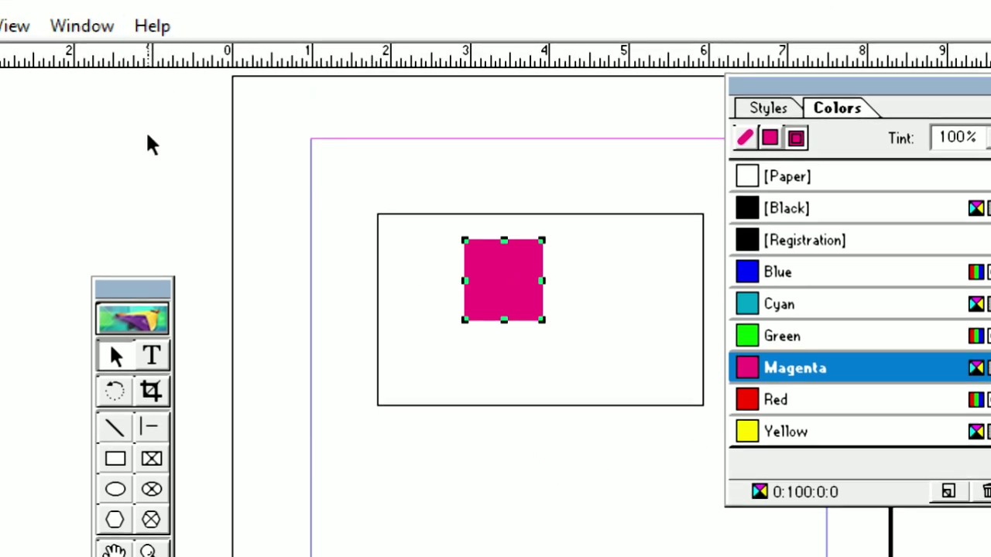
pyautogui.click(66, 27)
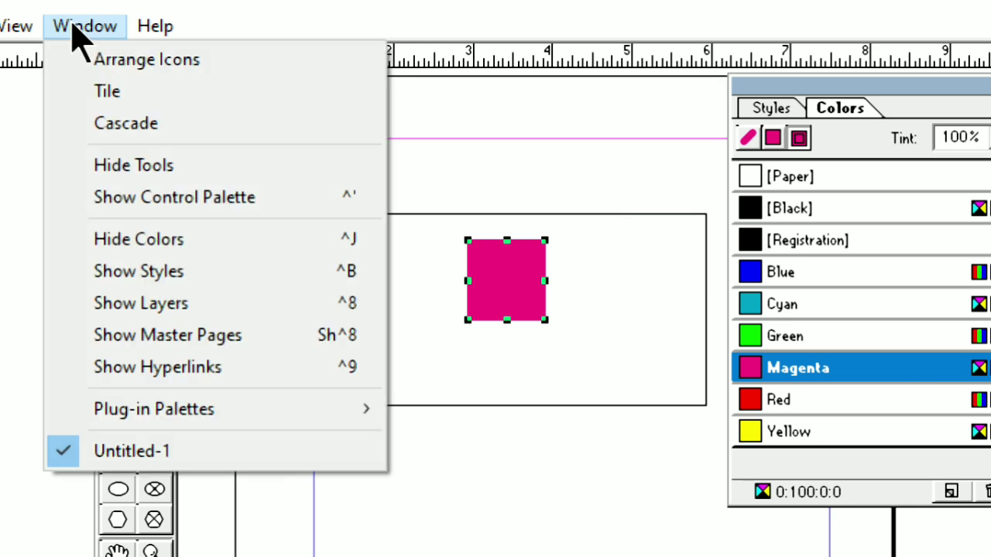
pyautogui.click(213, 197)
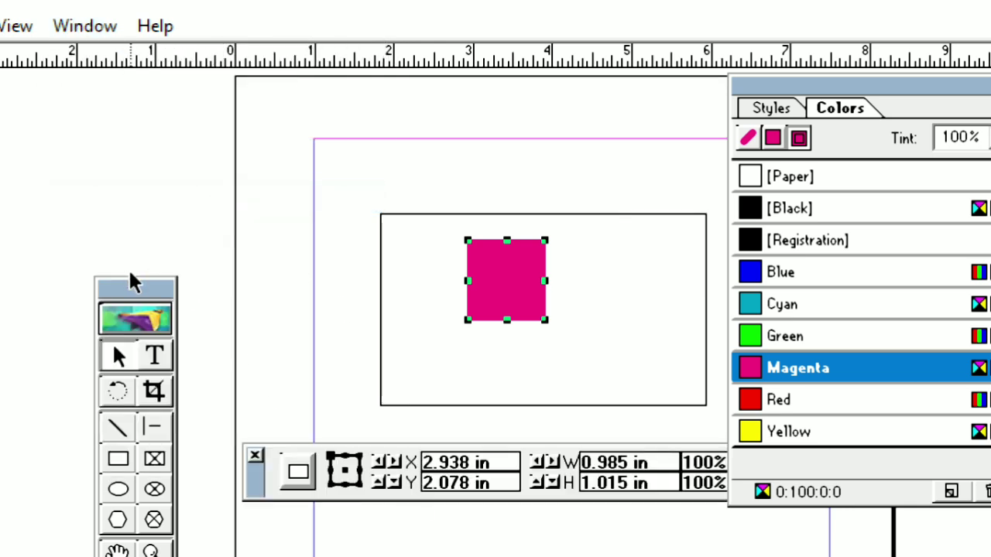
# Step: Move the toolbox over the page's upper-left corner, and toggle it hidden and visible again
pyautogui.moveTo(162, 292); pyautogui.dragTo(277, 106)
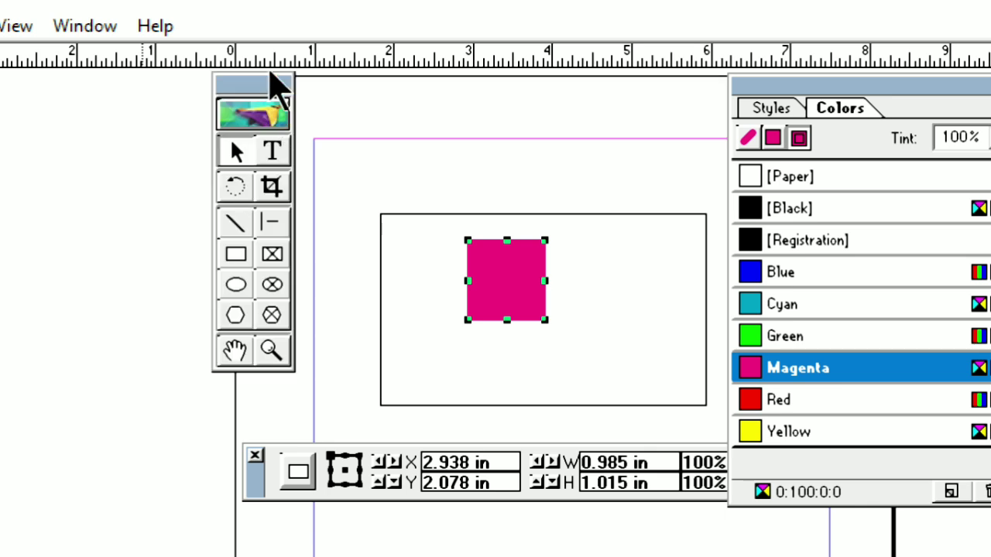
pyautogui.click(80, 26)
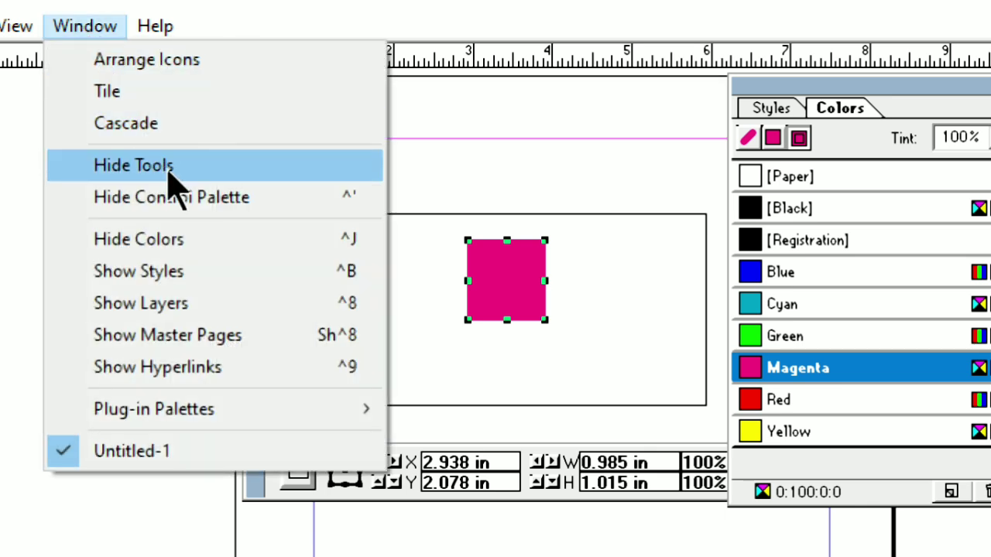
pyautogui.click(172, 166)
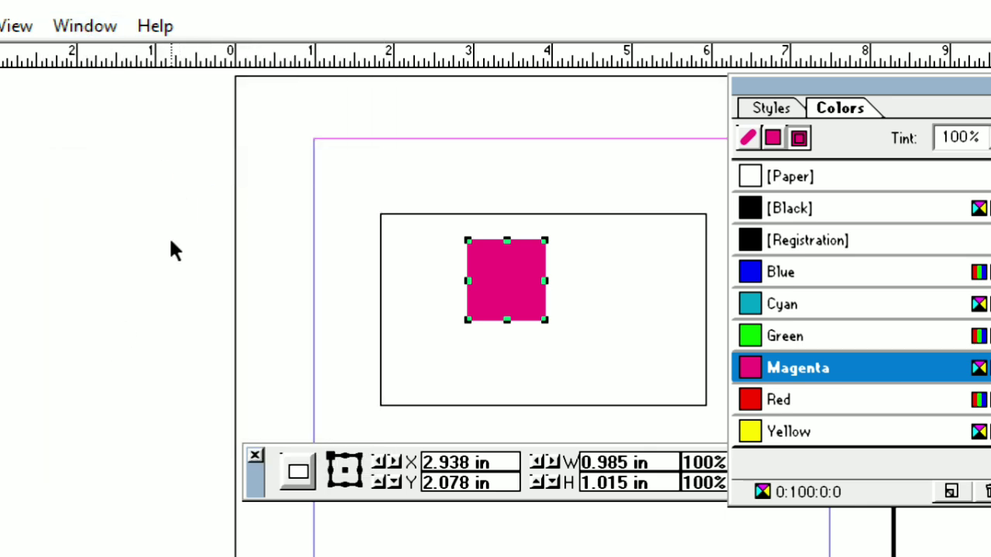
pyautogui.click(86, 27)
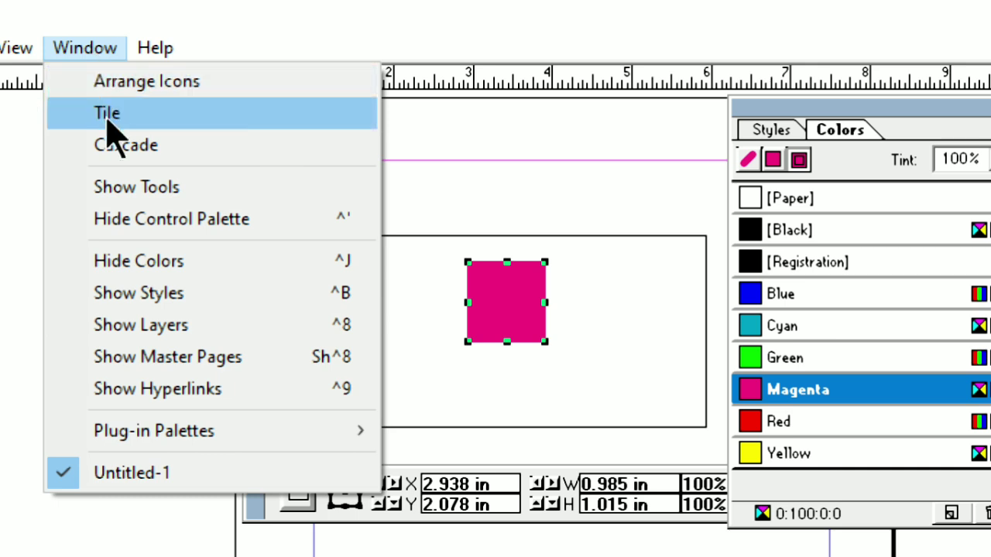
pyautogui.click(167, 188)
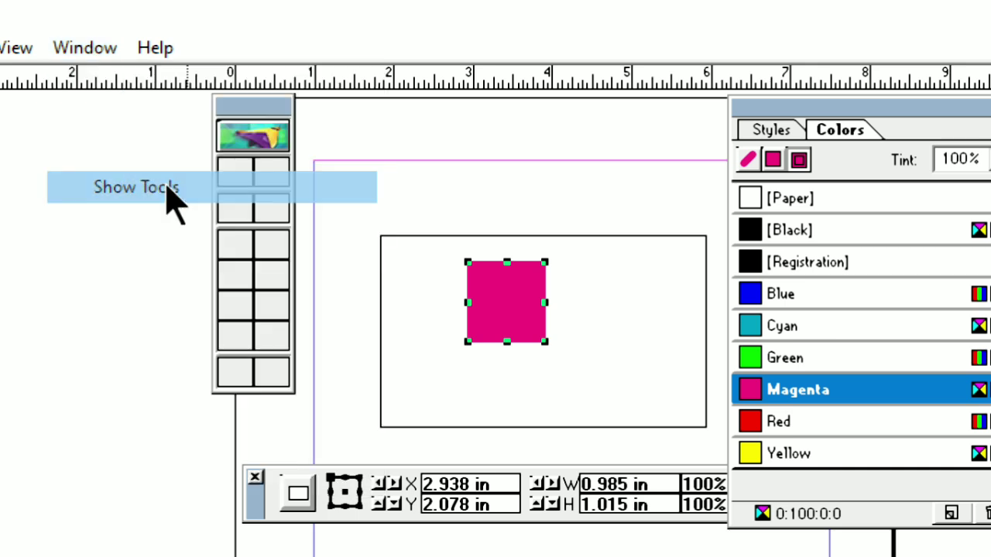
# Step: Move the toolbox onto the pasteboard beside the page and close the Colors palette
pyautogui.moveTo(287, 108); pyautogui.dragTo(151, 214)
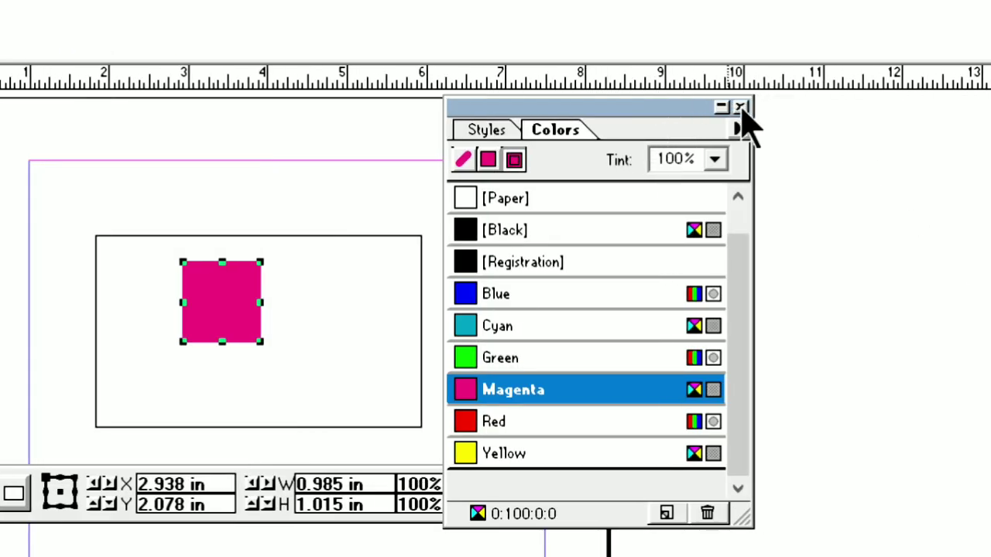
pyautogui.click(740, 107)
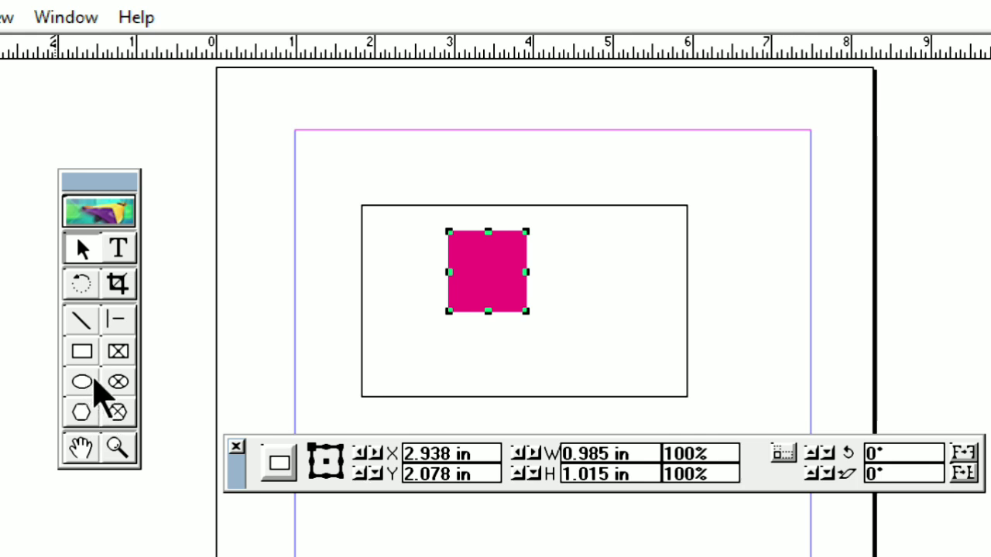
# Step: Draw an ellipse about 2.78 in wide and 3.48 in high beside the large rectangle, and delete every object on the page
pyautogui.click(84, 382)
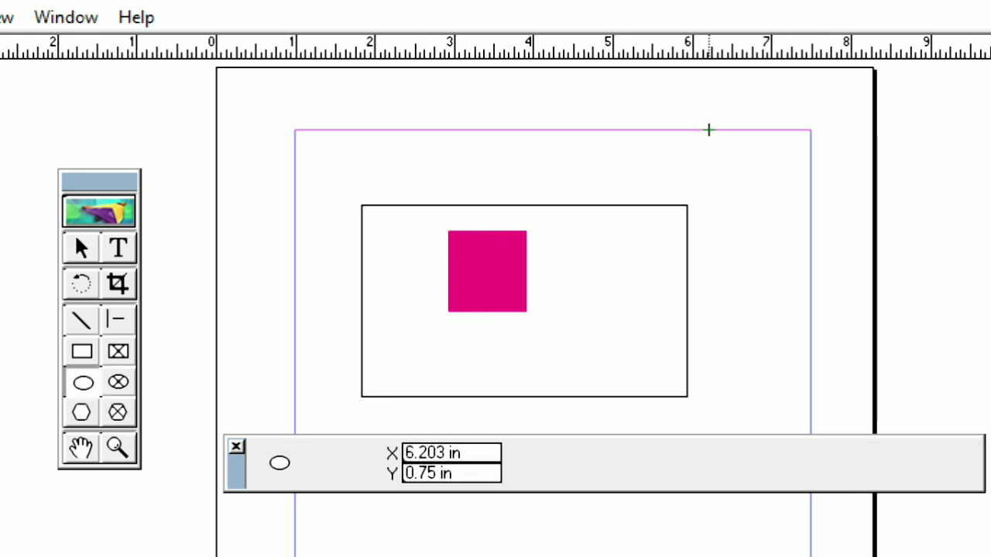
pyautogui.moveTo(712, 130)
pyautogui.mouseDown()
pyautogui.moveTo(889, 274)
pyautogui.moveTo(944, 451)
pyautogui.moveTo(774, 431)
pyautogui.moveTo(737, 405)
pyautogui.mouseUp()
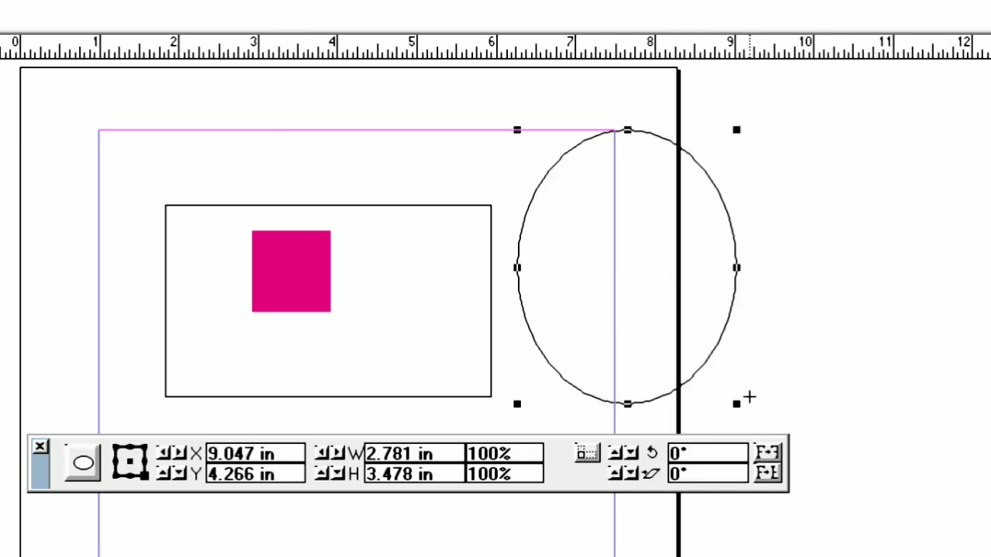
pyautogui.hotkey('ctrl', 'a')
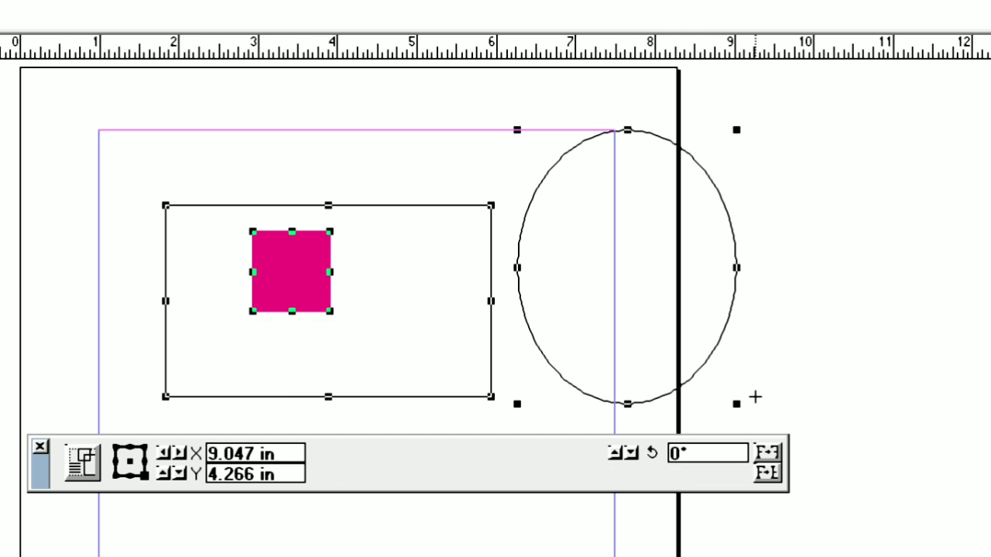
pyautogui.press('Delete')
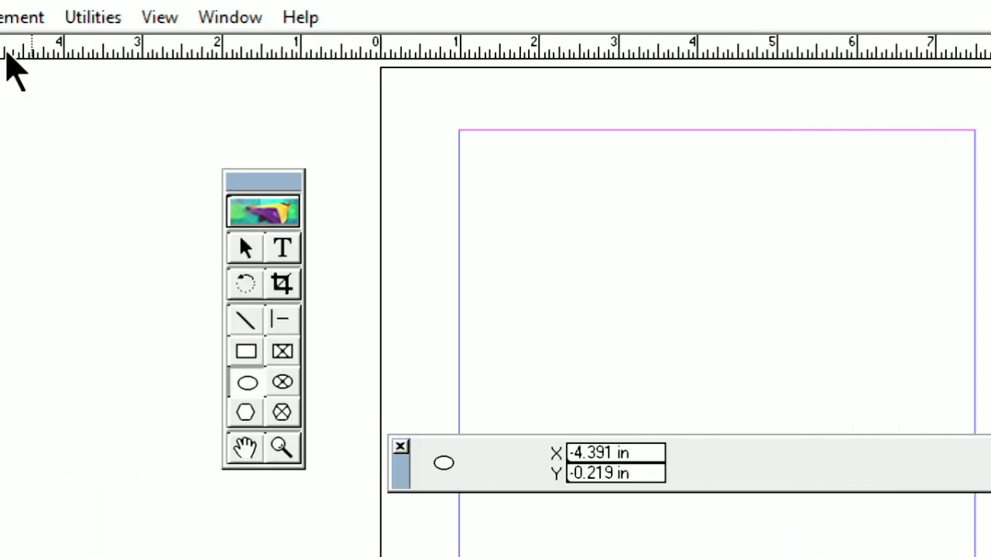
# Step: Draw a large circle in the page's upper area and a smaller circle about 1.63 in across to its right, discarding the first small attempt
pyautogui.click(292, 383)
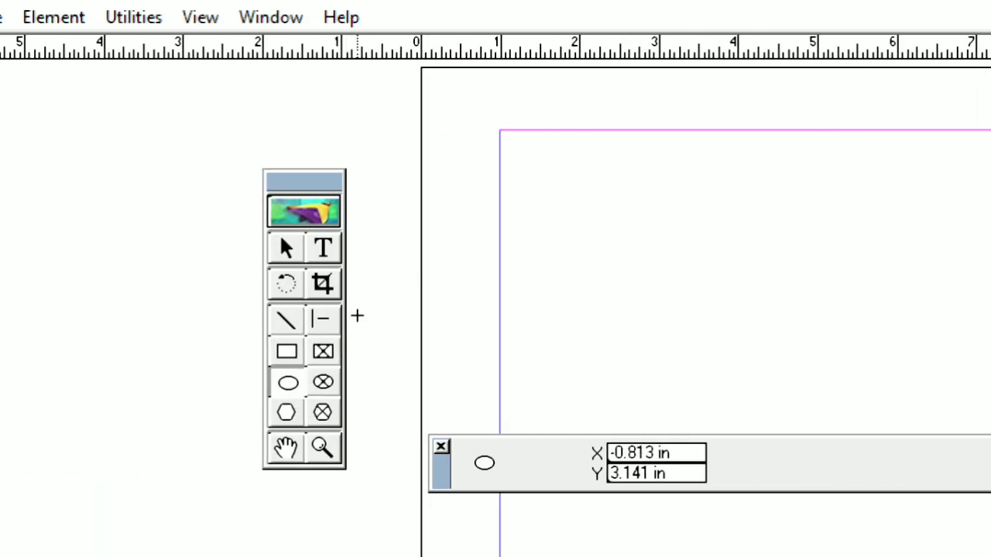
pyautogui.moveTo(590, 165); pyautogui.dragTo(784, 368)
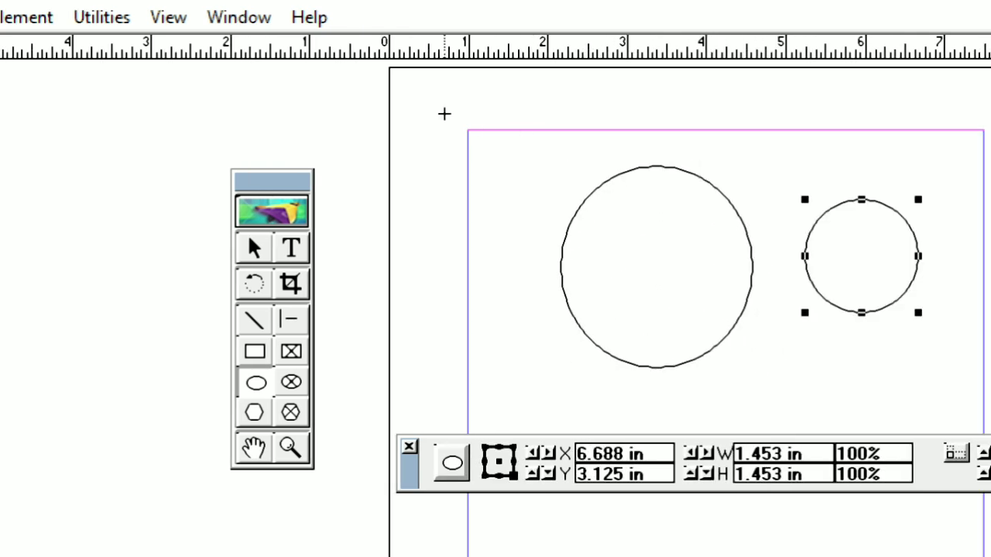
pyautogui.press('Delete')
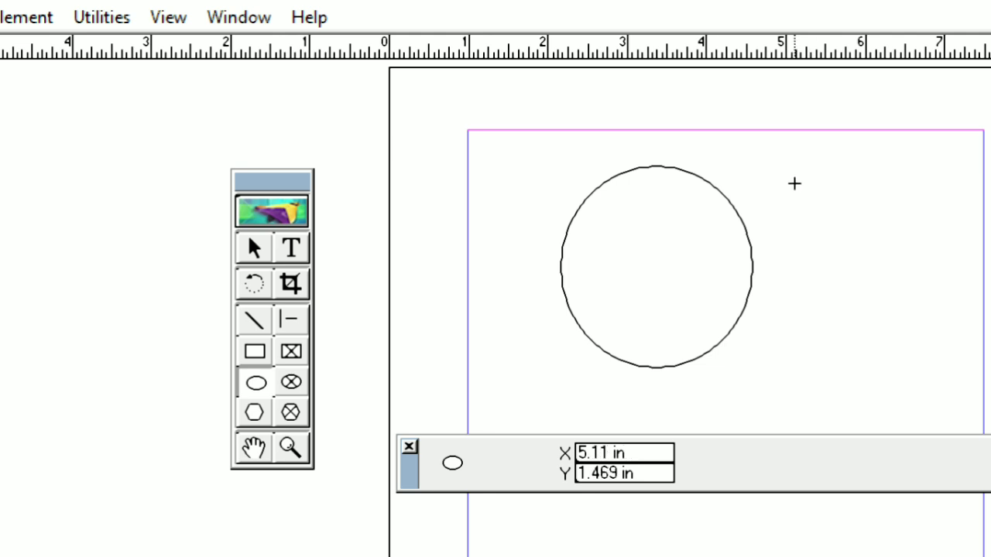
pyautogui.moveTo(774, 184); pyautogui.dragTo(861, 340)
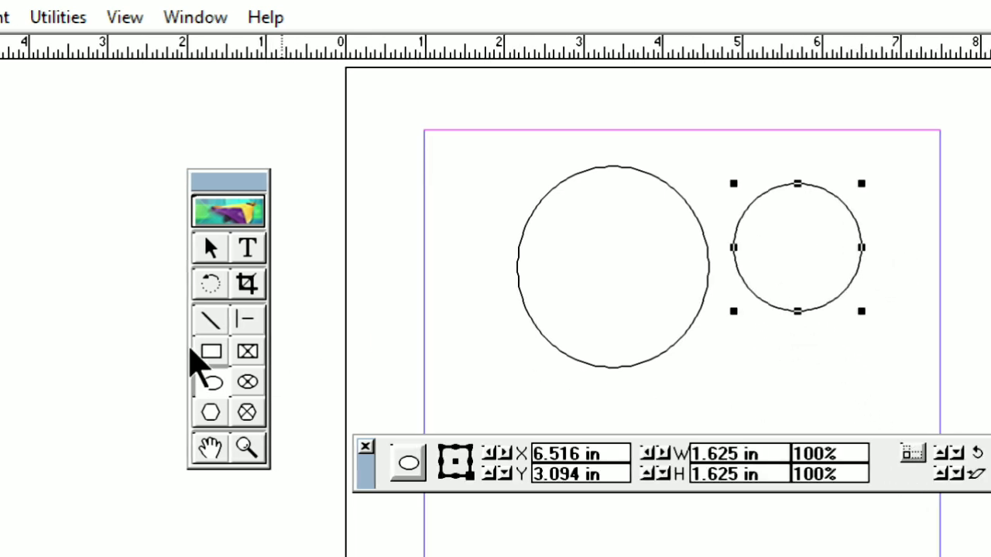
# Step: Draw a square about 1.34 in wide inside the large circle and an ellipse about 6.14 by 3.28 in around all the shapes
pyautogui.click(206, 355)
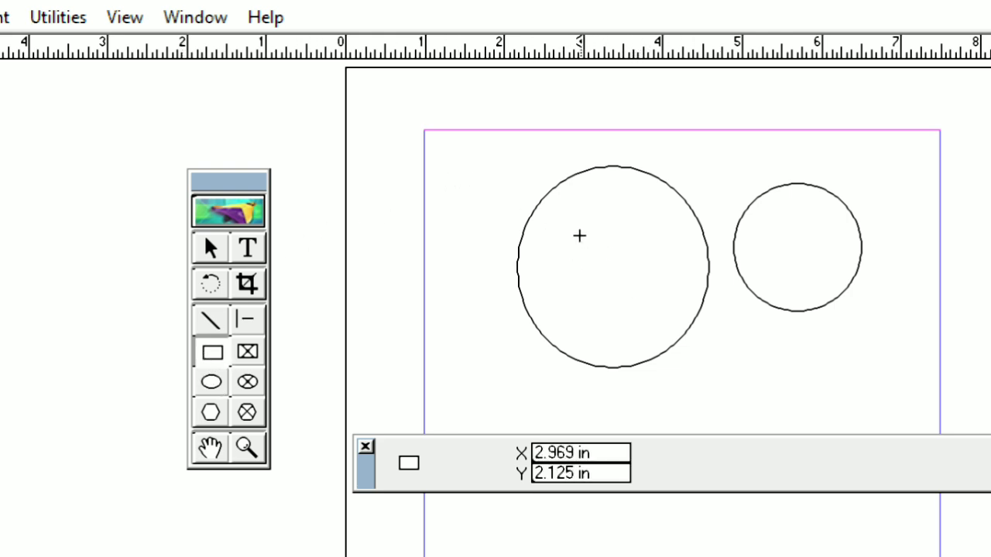
pyautogui.moveTo(563, 221); pyautogui.dragTo(668, 327)
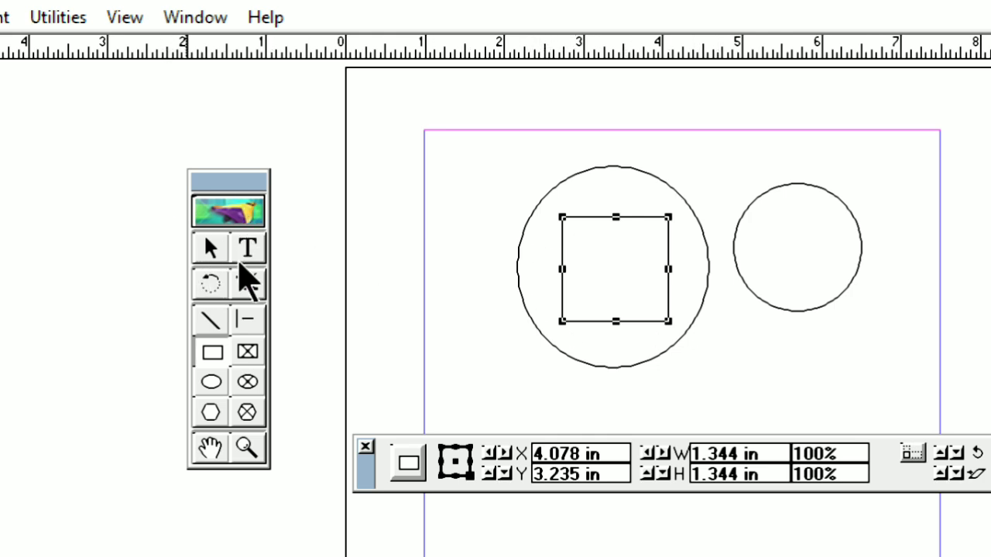
pyautogui.click(212, 382)
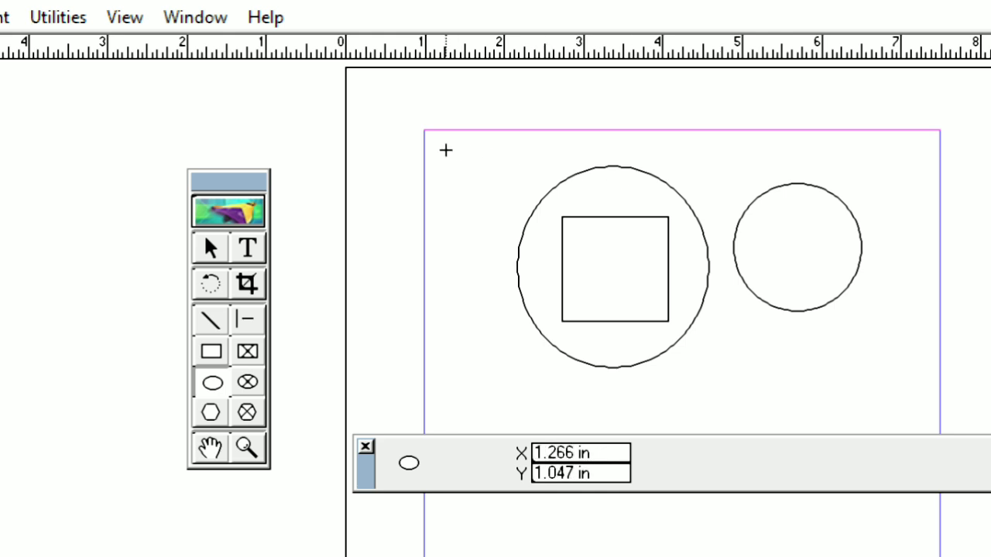
pyautogui.moveTo(424, 142); pyautogui.dragTo(908, 401)
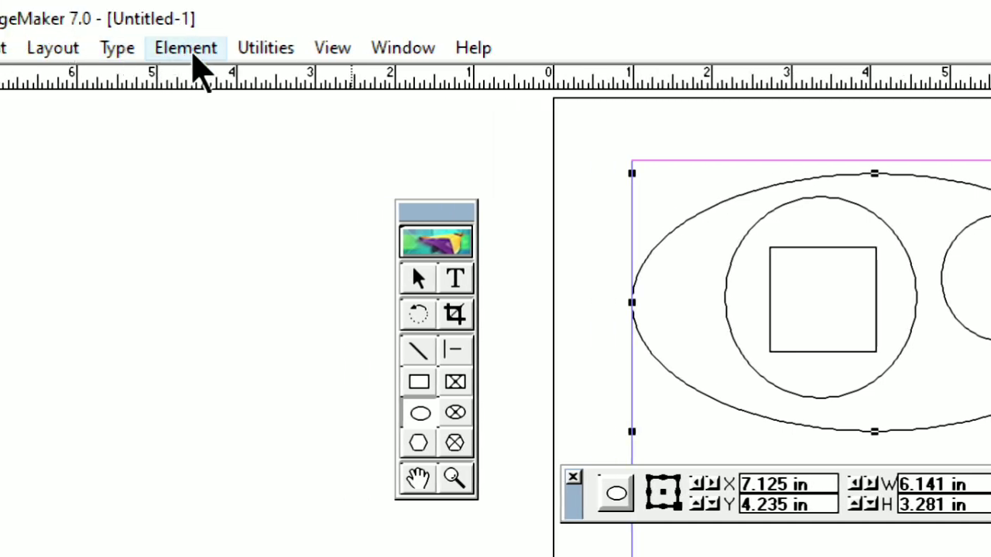
# Step: Apply the 5pt double stroke with the thin line above the thick one to the large ellipse
pyautogui.click(194, 55)
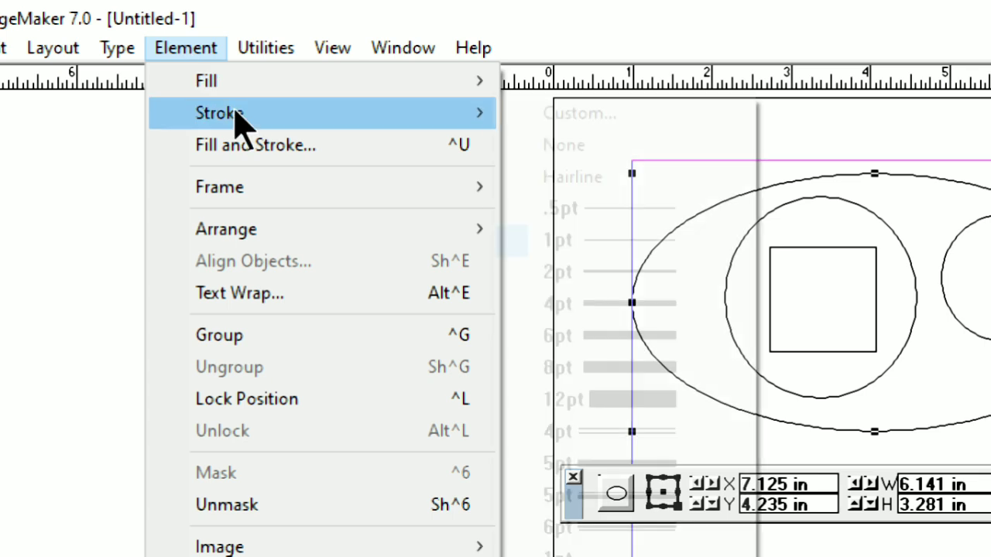
pyautogui.moveTo(252, 116)
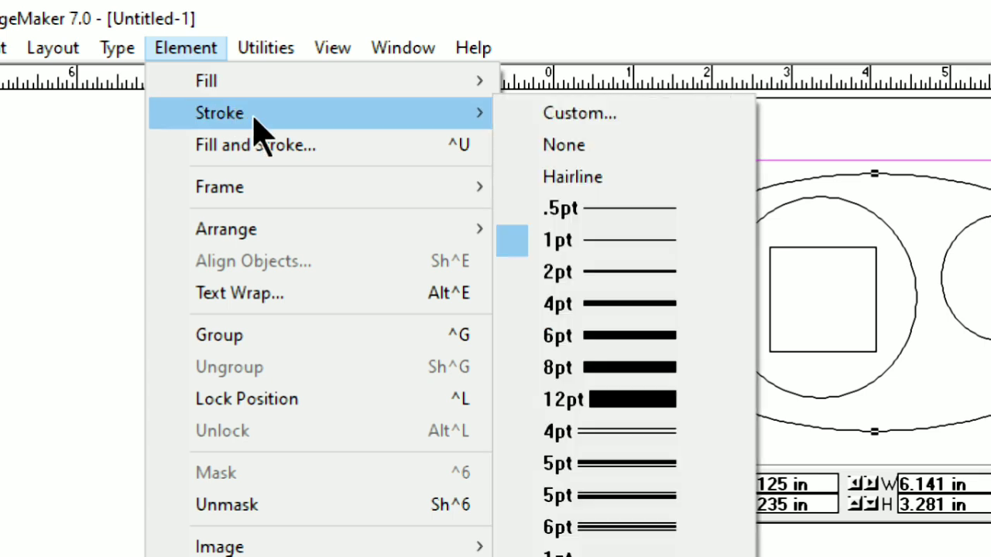
pyautogui.click(673, 497)
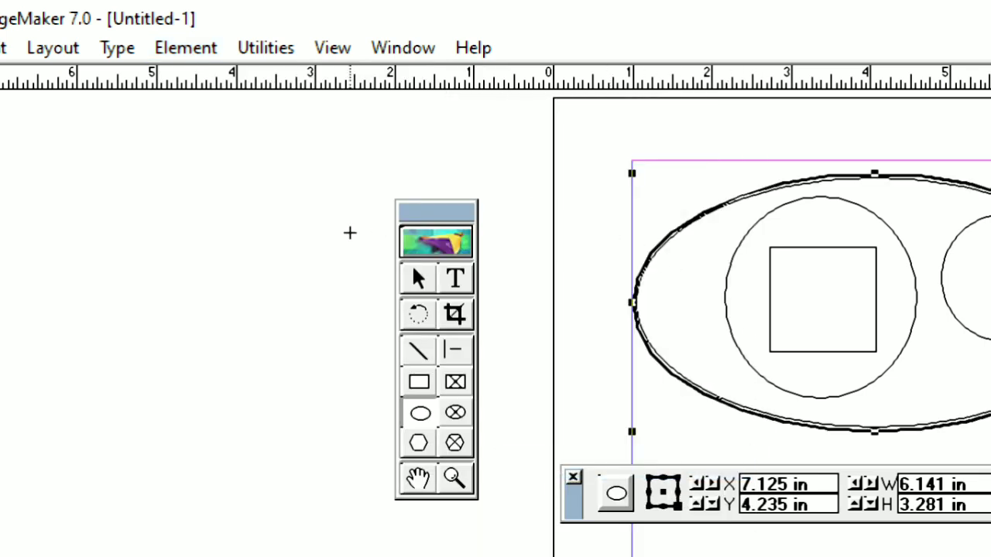
# Step: Replace all the shapes with a rectangle about 2.78 by 2.25 in and give it a 6pt solid stroke
pyautogui.hotkey('ctrl', 'a')
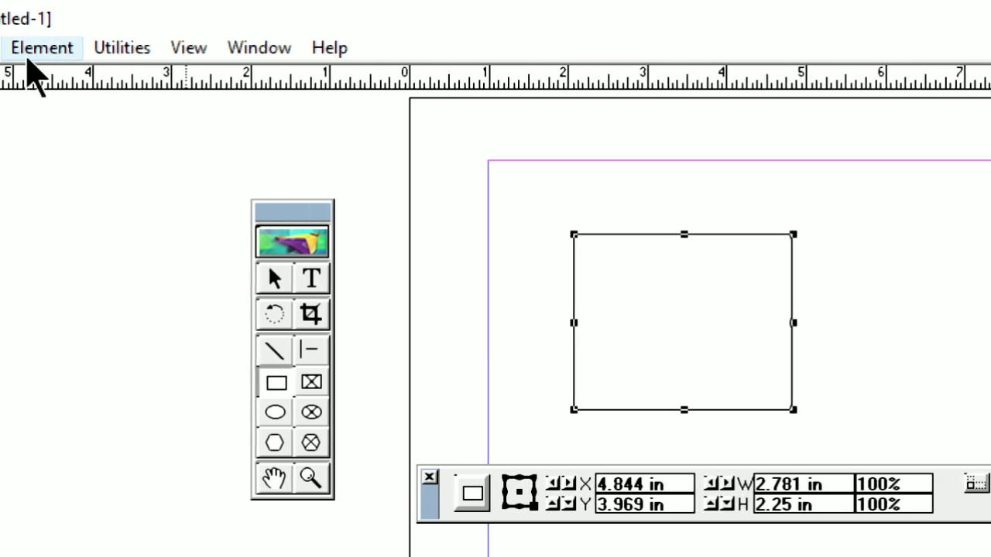
pyautogui.click(35, 56)
pyautogui.moveTo(82, 124)
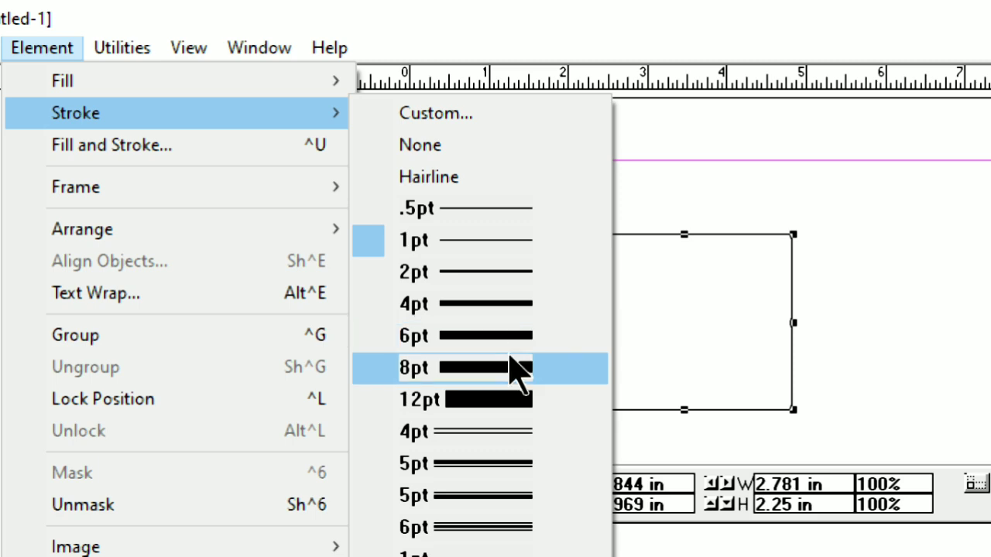
pyautogui.click(520, 338)
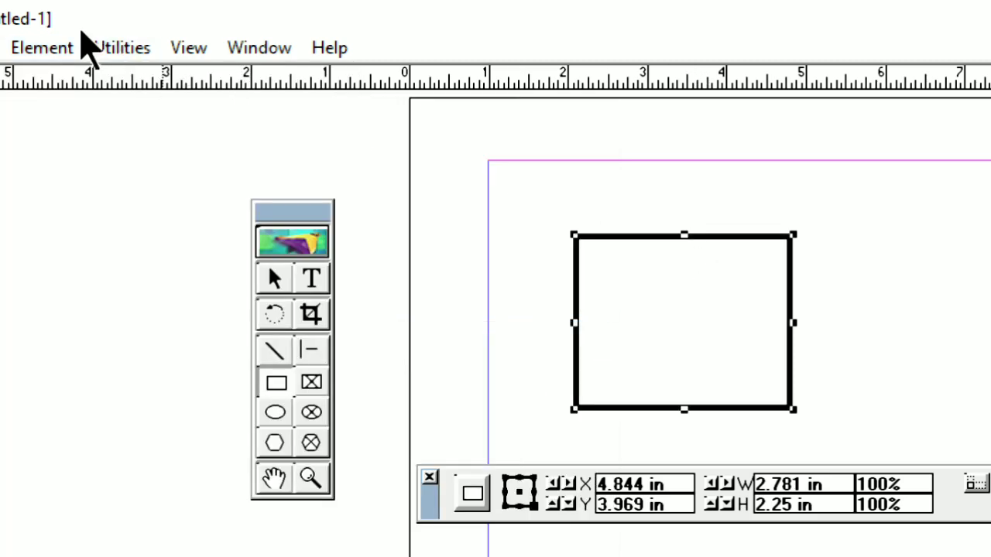
# Step: Change the rectangle's stroke to the 5pt double line with the thin line above the thick one
pyautogui.click(47, 48)
pyautogui.moveTo(139, 128)
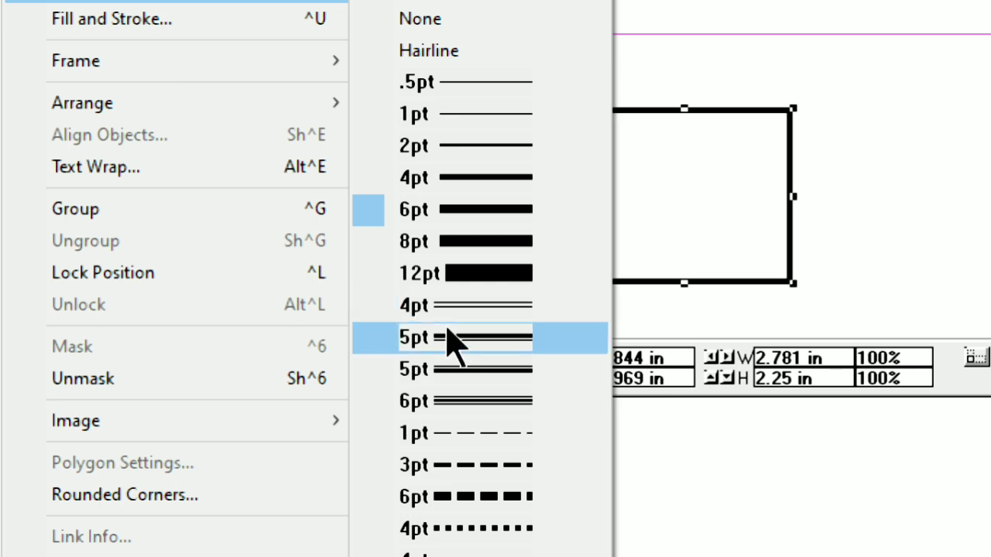
pyautogui.click(511, 370)
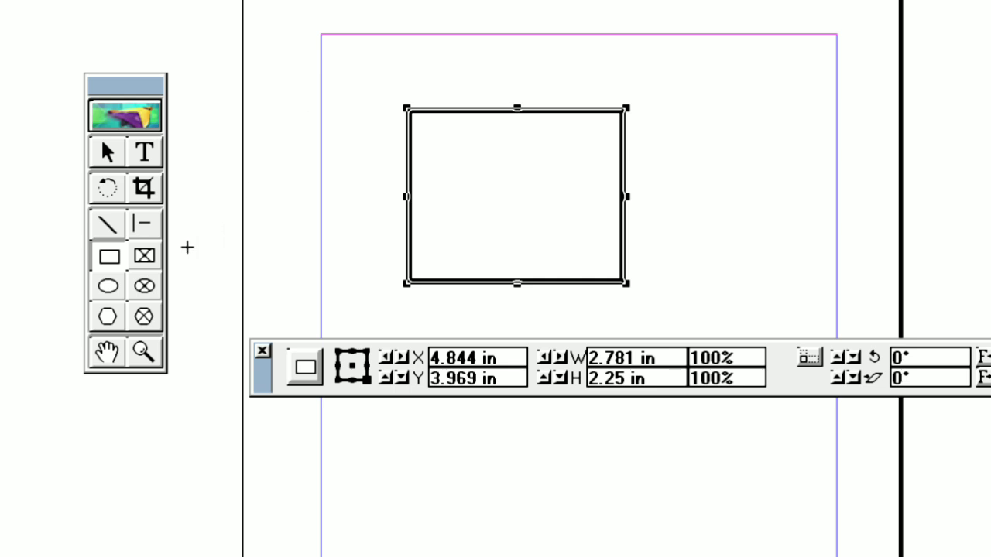
# Step: Draw an ellipse about 2.83 by 2.33 in to the right of the rectangle and give it a 12pt solid stroke
pyautogui.click(107, 288)
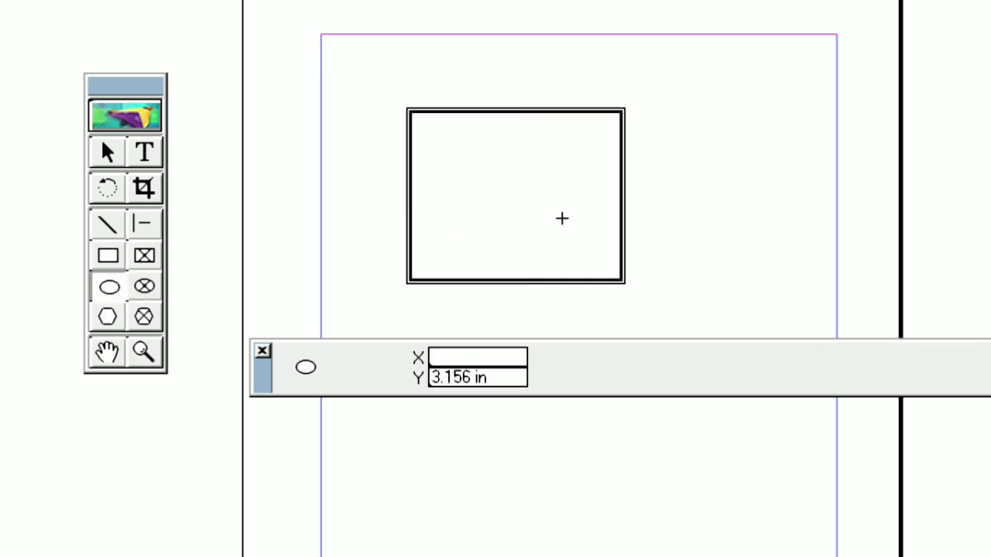
pyautogui.moveTo(628, 124); pyautogui.dragTo(852, 309)
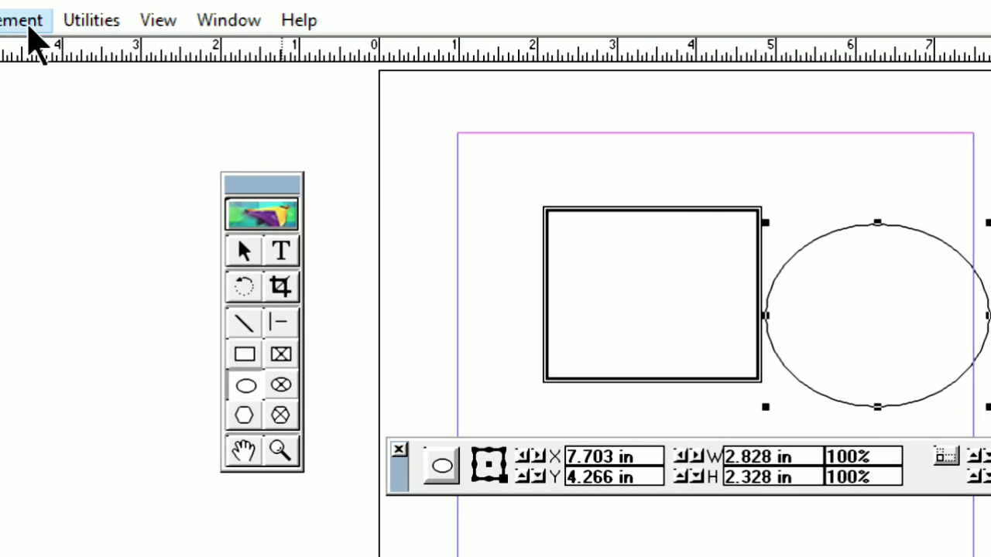
pyautogui.click(30, 23)
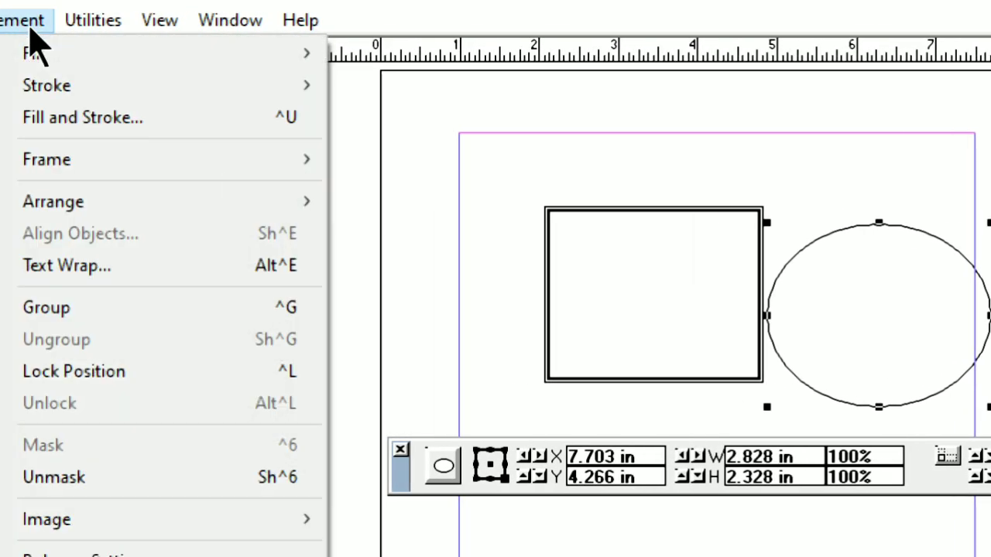
pyautogui.moveTo(45, 85)
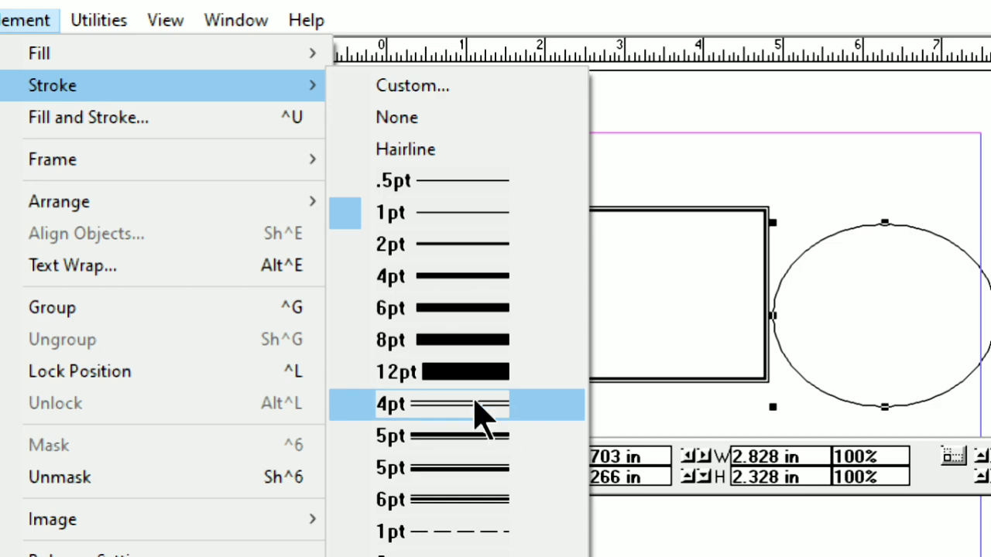
pyautogui.click(492, 369)
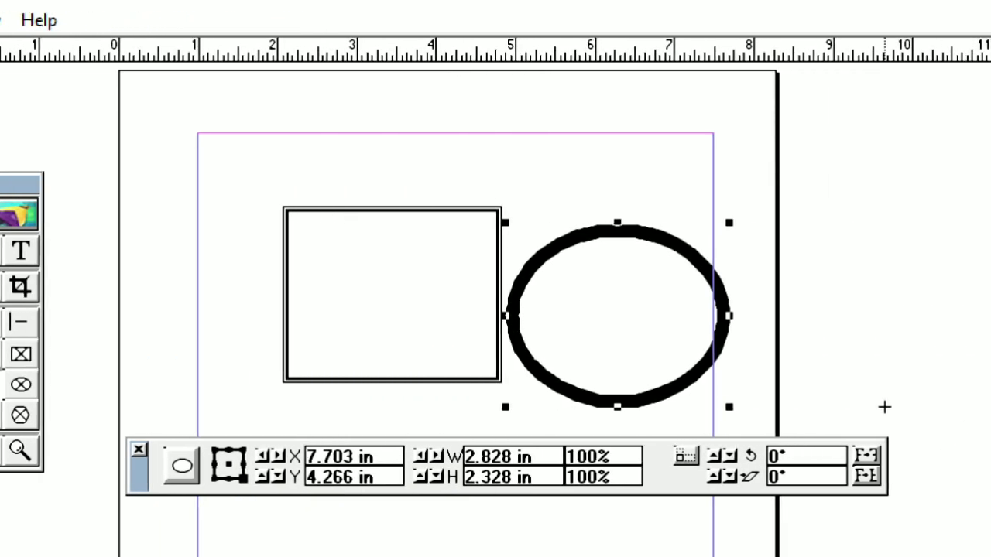
# Step: Show the Colors palette, place it clear of the ellipse, and color the ellipse's stroke Red
pyautogui.click(44, 21)
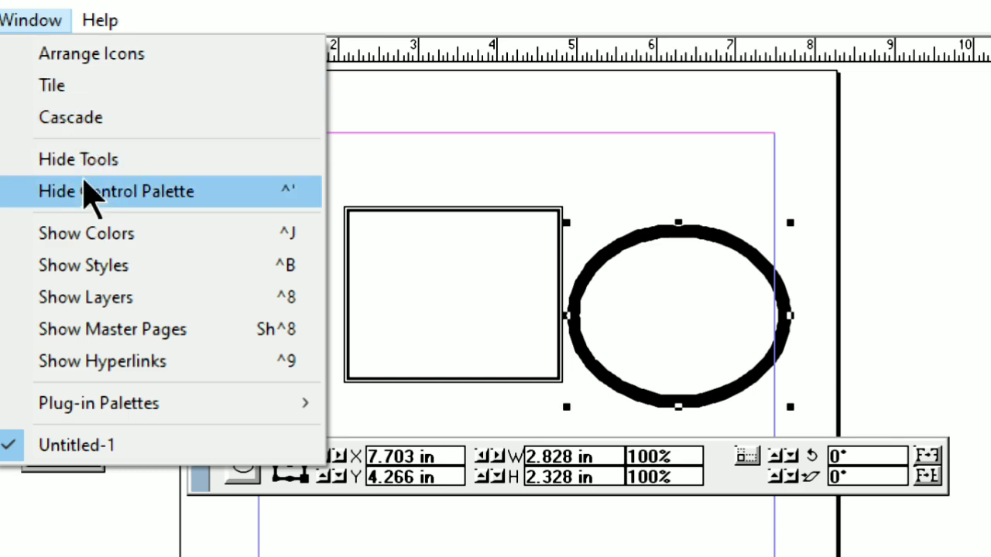
pyautogui.click(126, 255)
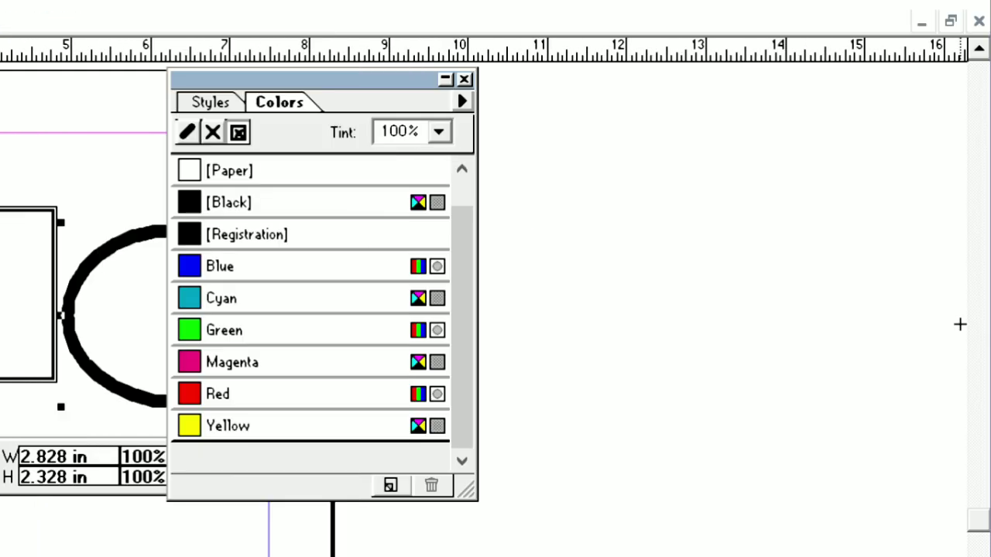
pyautogui.moveTo(461, 85); pyautogui.dragTo(673, 89)
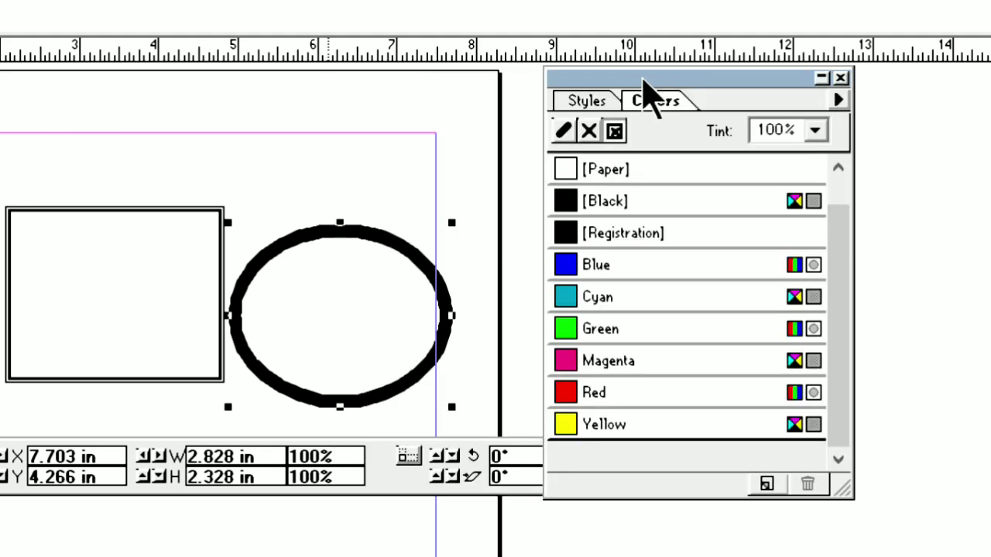
pyautogui.click(566, 130)
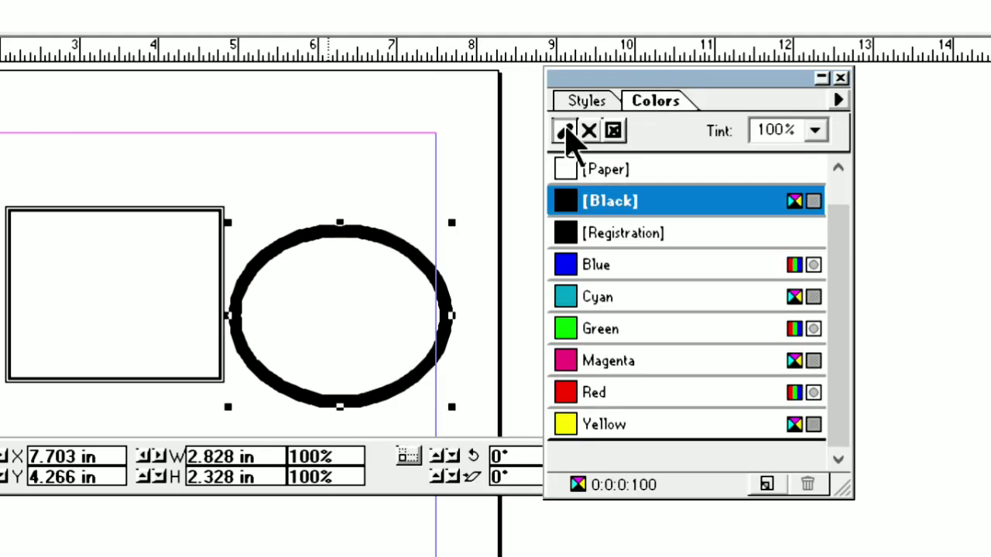
pyautogui.click(598, 393)
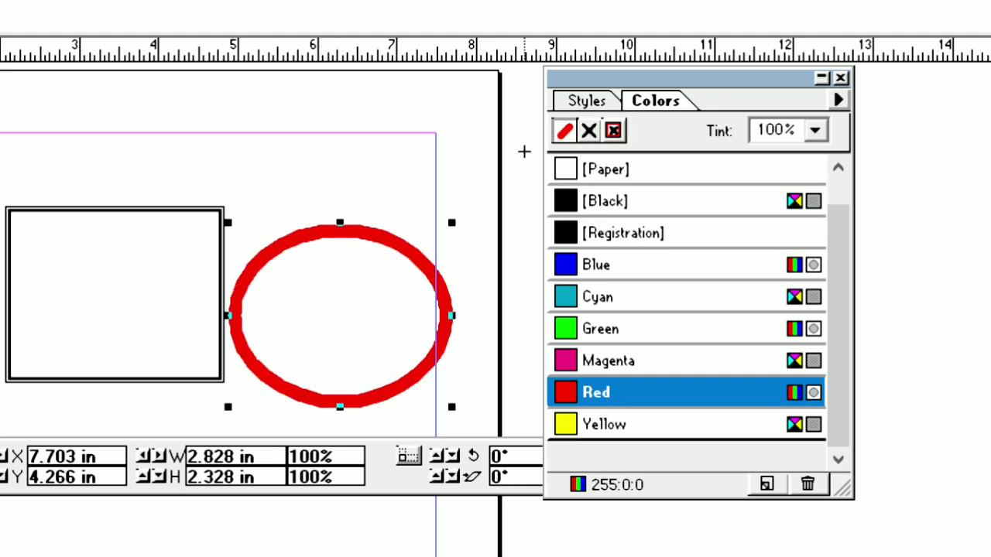
# Step: Fill the ellipse with Green, and change both its stroke and fill to Magenta
pyautogui.click(589, 131)
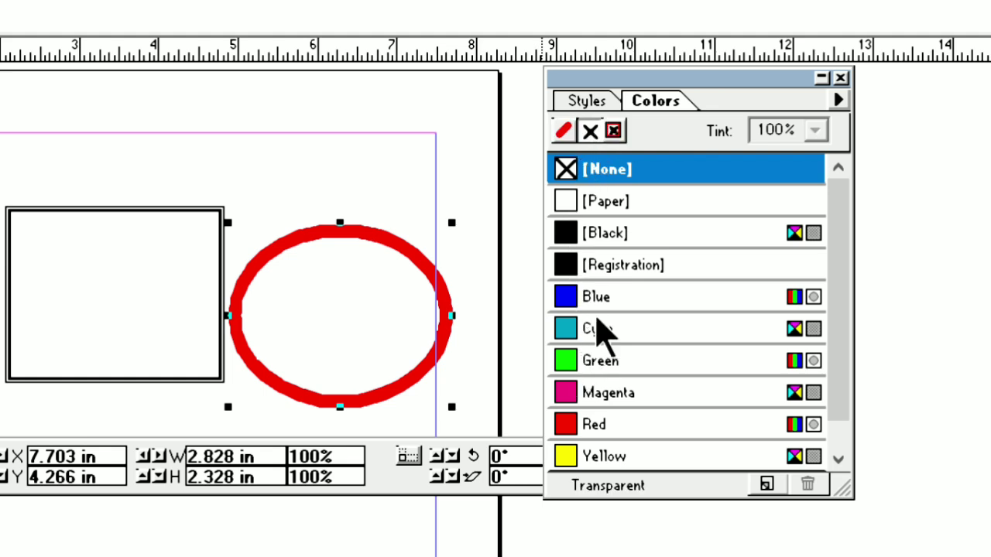
pyautogui.click(607, 375)
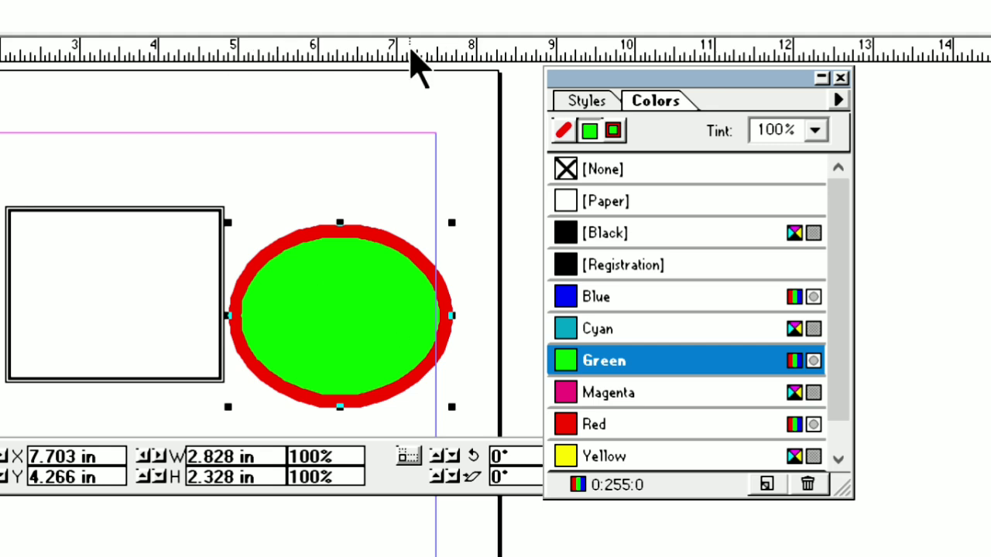
pyautogui.click(615, 131)
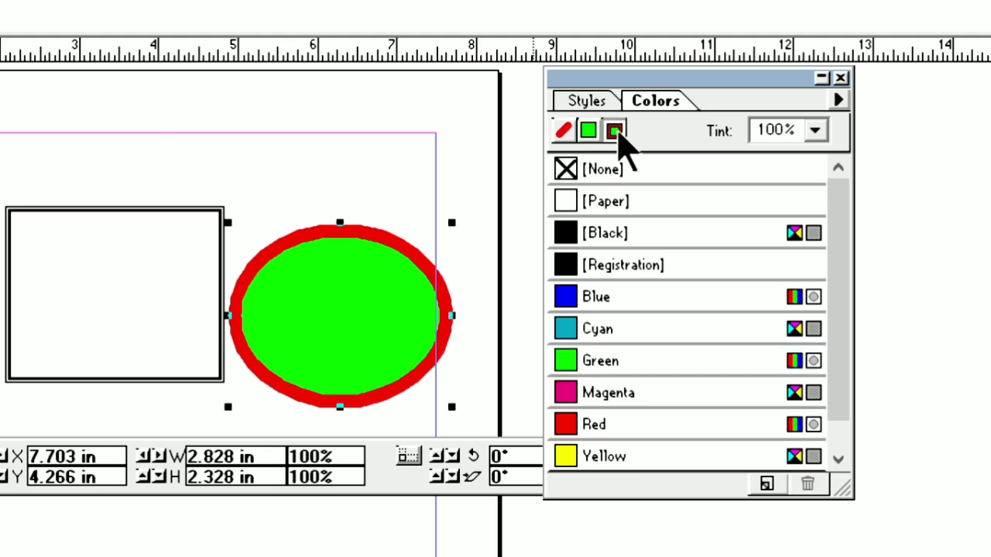
pyautogui.click(605, 396)
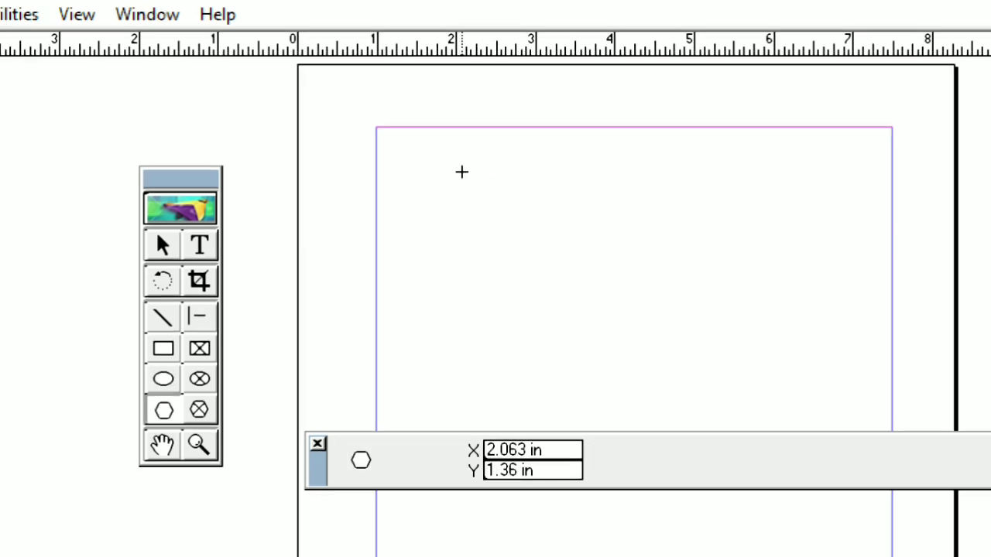
# Step: Replace the shapes with a hexagon about 2.64 by 2.09 in and open its polygon settings
pyautogui.moveTo(461, 172); pyautogui.dragTo(670, 336)
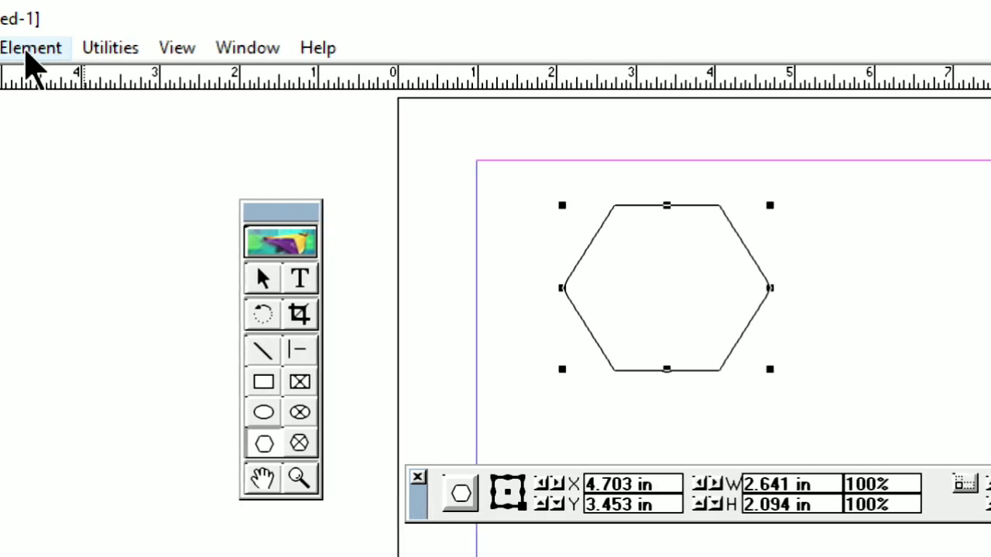
pyautogui.click(26, 56)
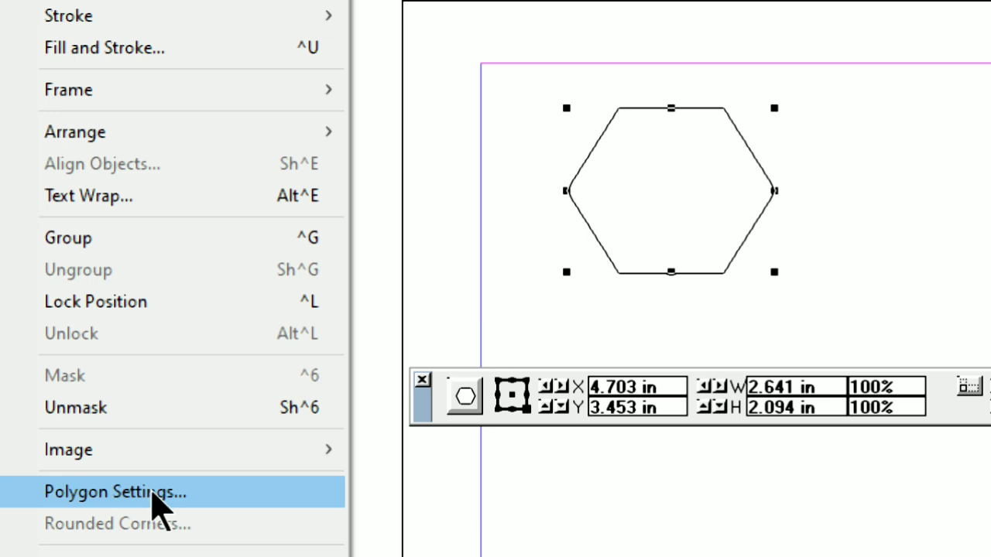
pyautogui.click(154, 494)
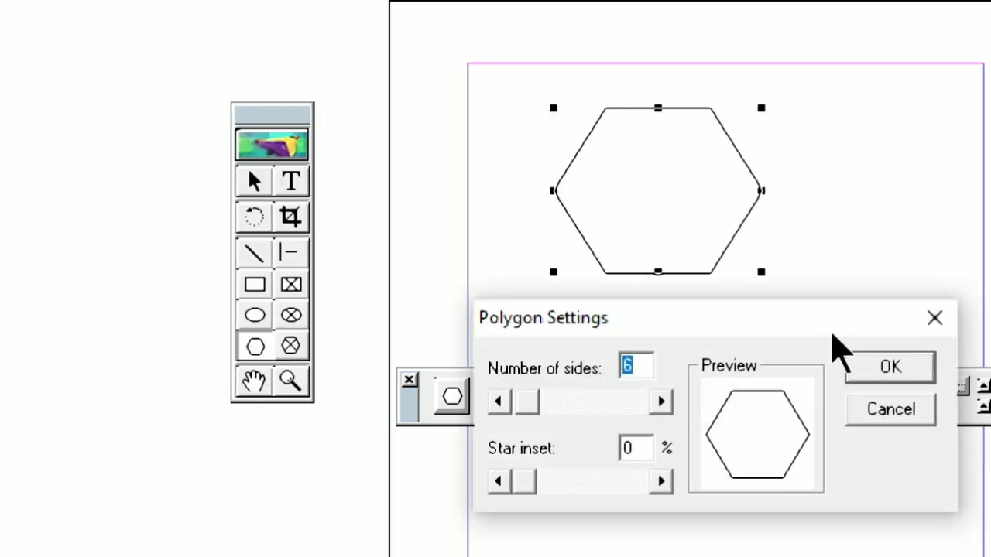
pyautogui.moveTo(826, 304); pyautogui.dragTo(766, 274)
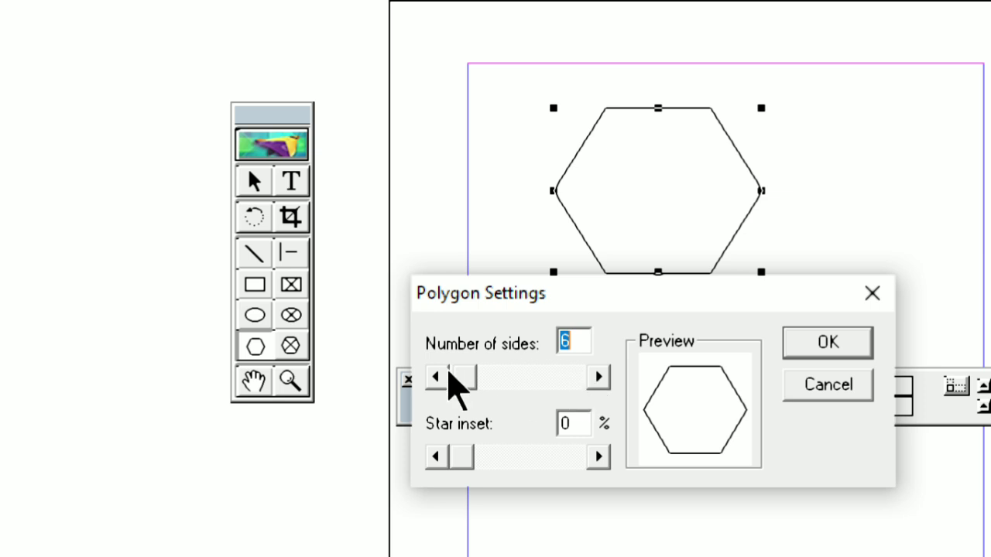
# Step: Try 71 sides for the polygon, and change it to 50 sides with a 40% star inset
pyautogui.moveTo(468, 378); pyautogui.dragTo(539, 380)
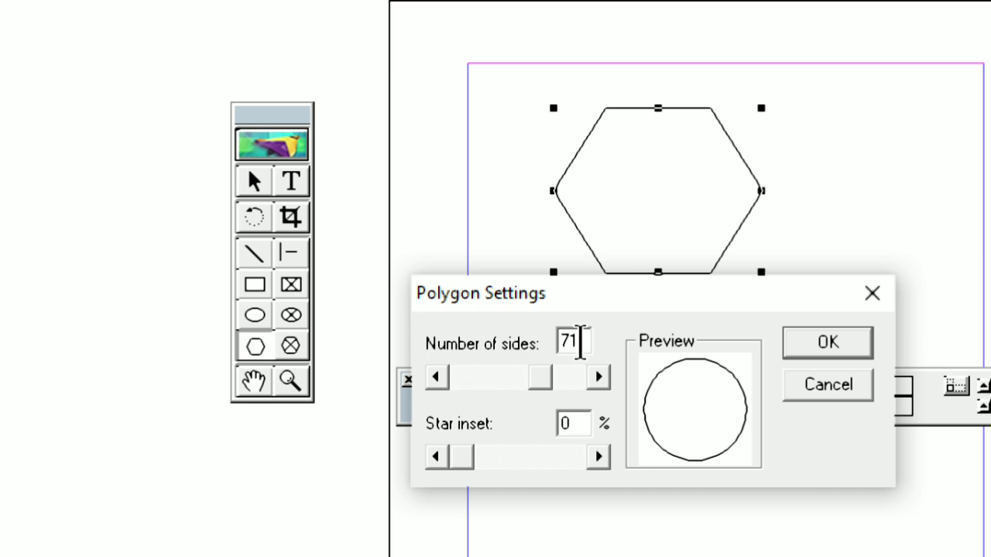
pyautogui.moveTo(581, 341); pyautogui.dragTo(560, 343)
pyautogui.write('50')
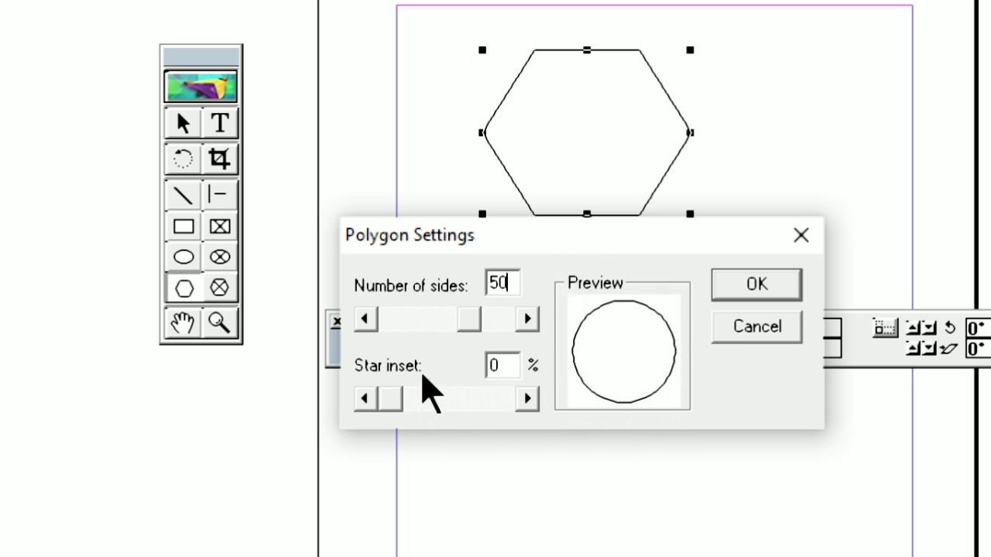
pyautogui.moveTo(398, 401); pyautogui.dragTo(445, 430)
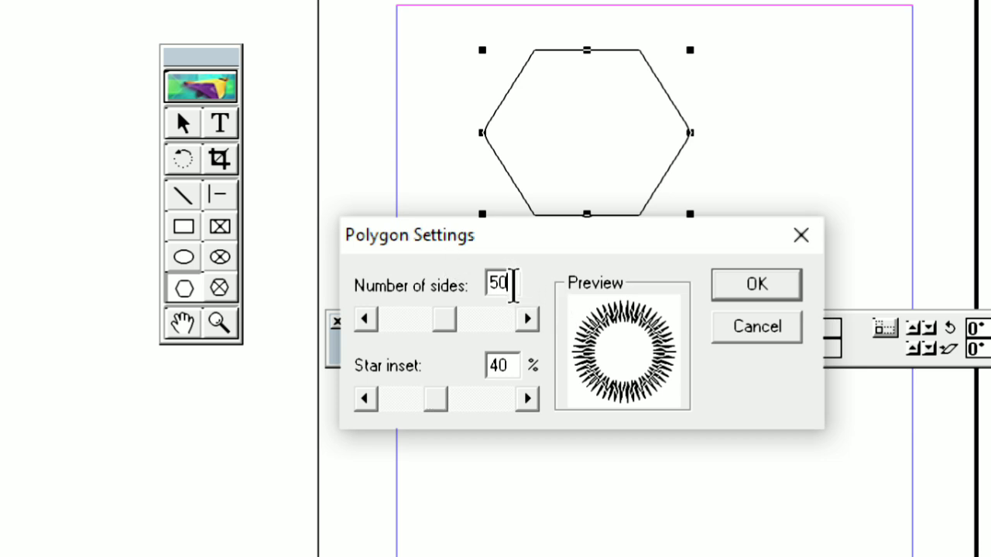
# Step: Set the polygon to 30 sides with a 23% star inset and apply the settings
pyautogui.moveTo(513, 286); pyautogui.dragTo(480, 292)
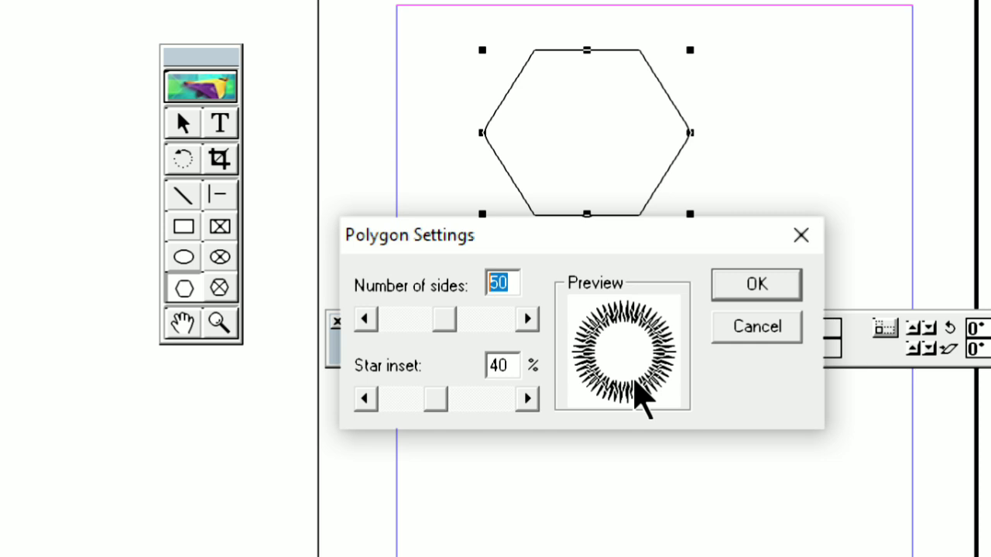
pyautogui.write('30')
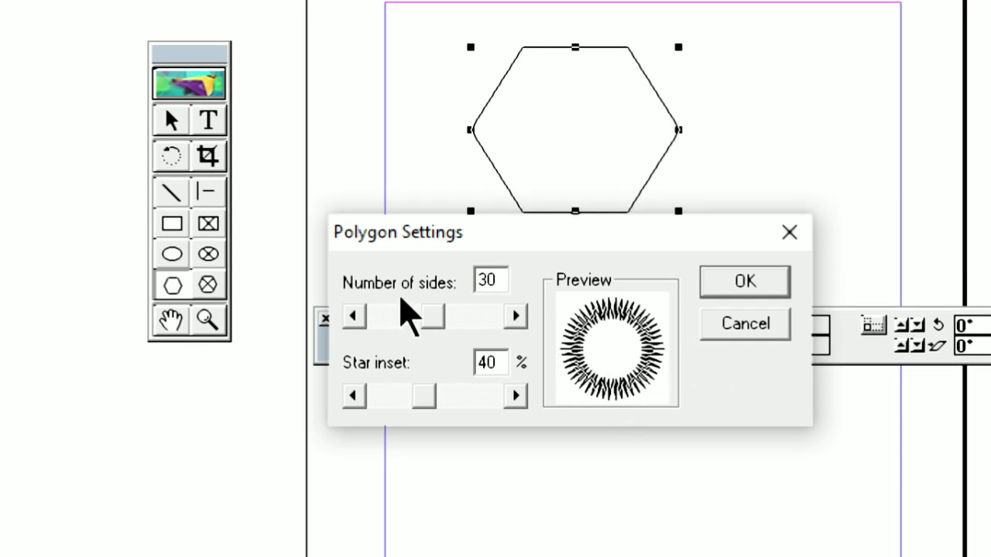
pyautogui.click(425, 394)
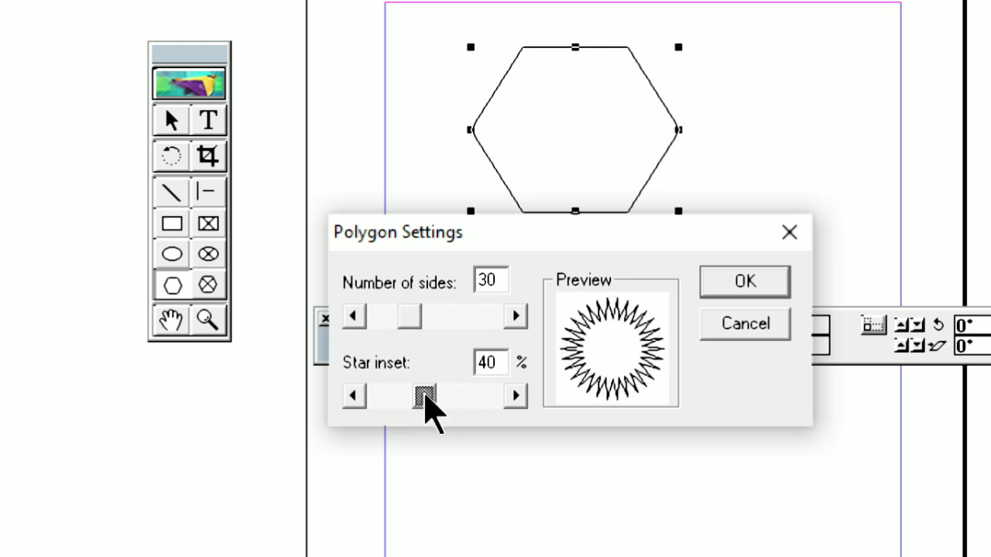
pyautogui.moveTo(425, 395); pyautogui.dragTo(404, 400)
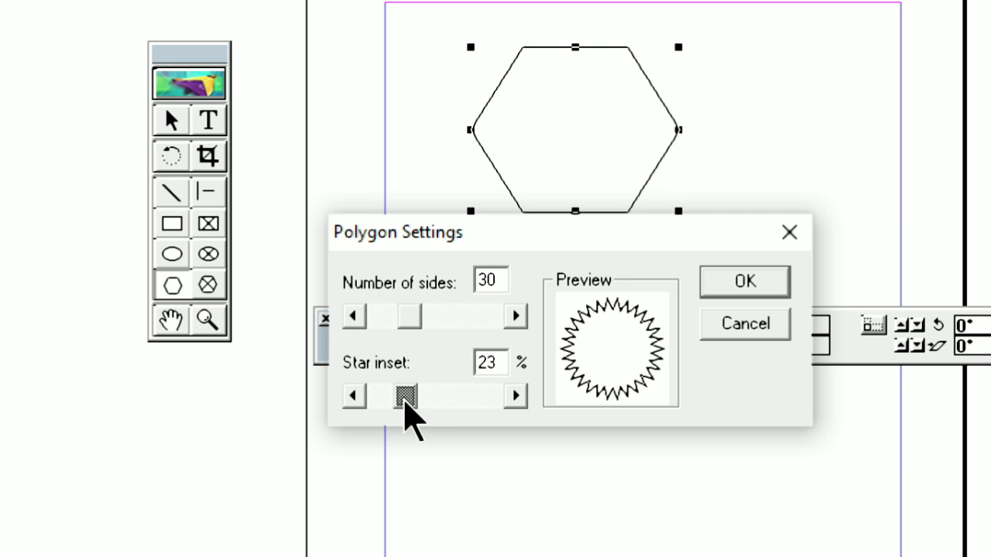
pyautogui.click(739, 281)
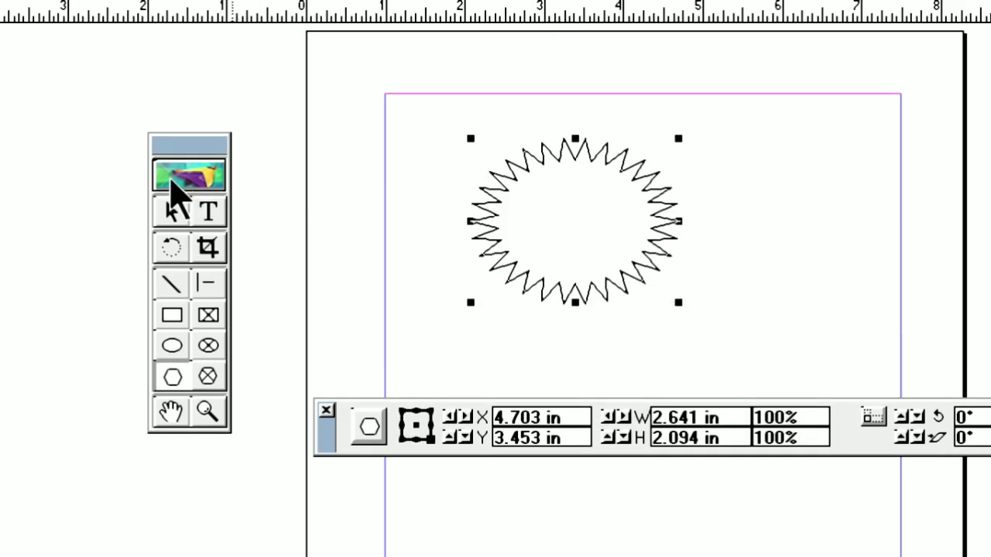
# Step: Draw a second hexagon about 1.55 by 1.39 in to the right of the 30-point starburst
pyautogui.click(171, 209)
pyautogui.click(650, 184)
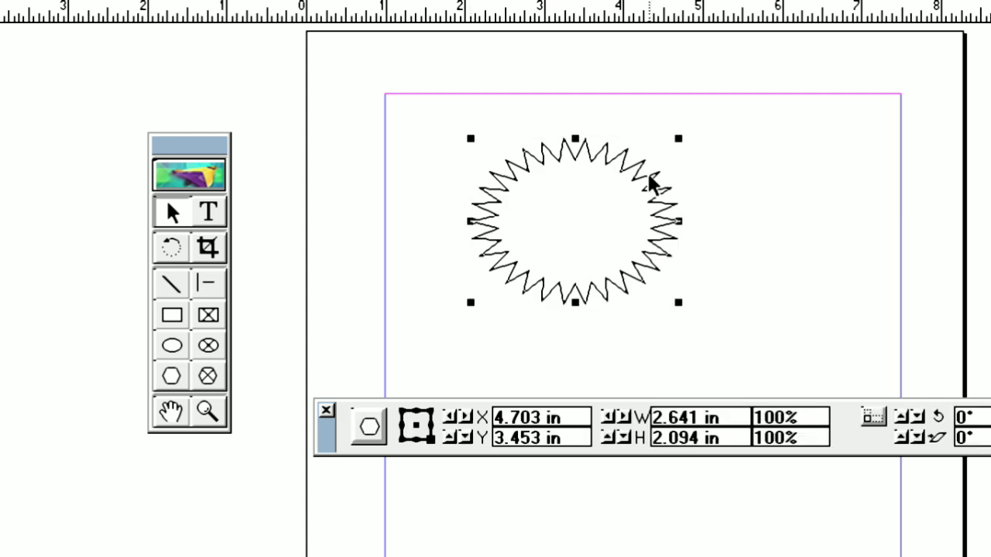
pyautogui.click(172, 376)
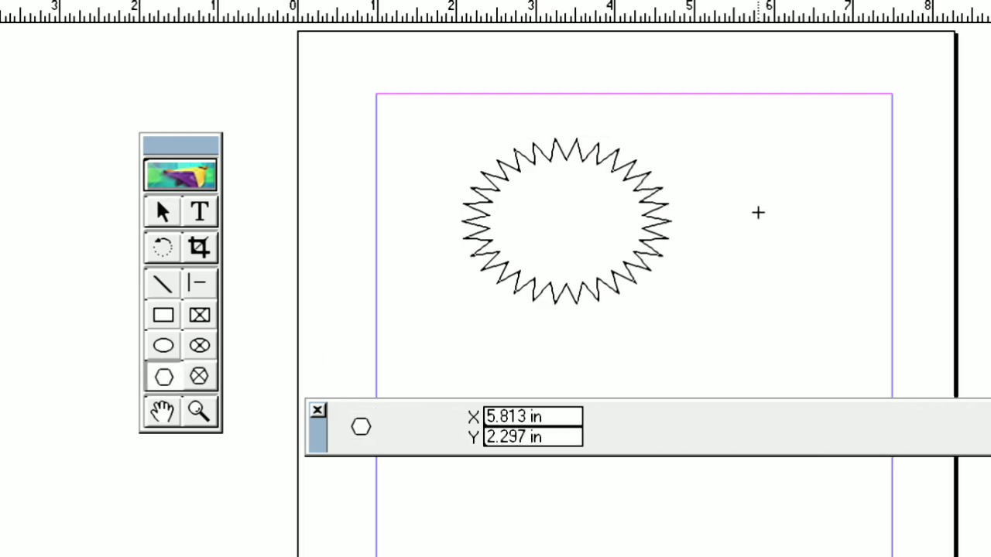
pyautogui.moveTo(718, 178)
pyautogui.mouseDown()
pyautogui.moveTo(783, 276)
pyautogui.moveTo(842, 286)
pyautogui.mouseUp()
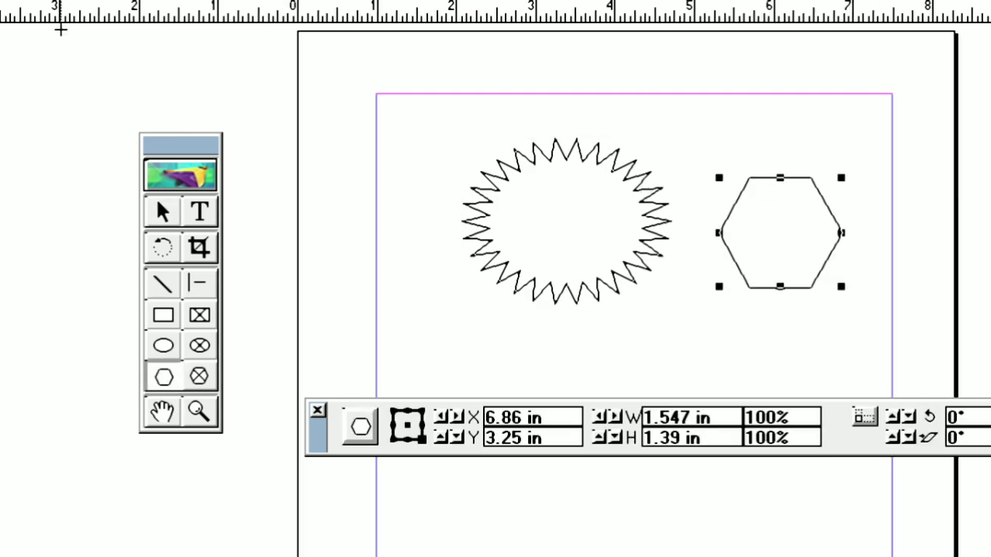
# Step: Turn the small hexagon into a star with 10 sides and a 30% star inset
pyautogui.click(113, 48)
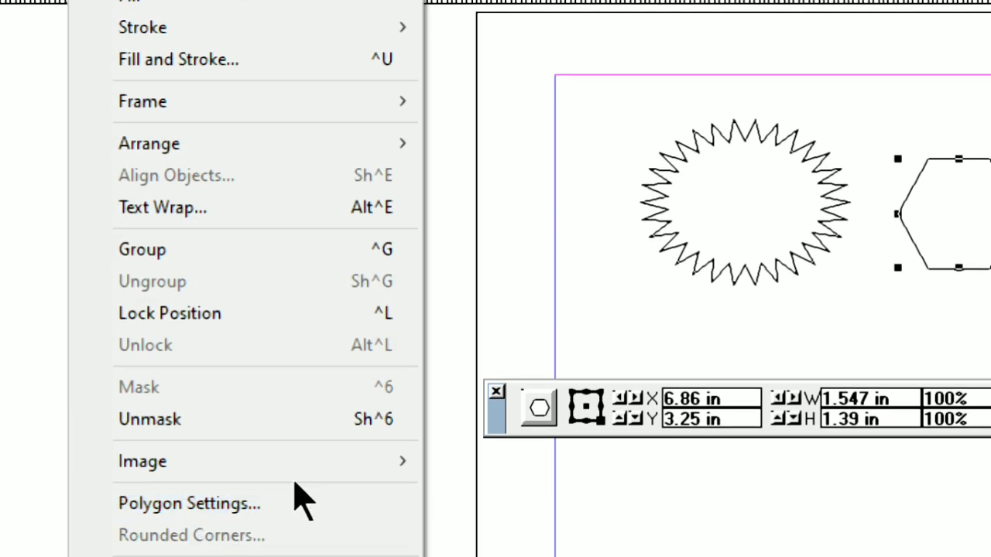
pyautogui.click(295, 504)
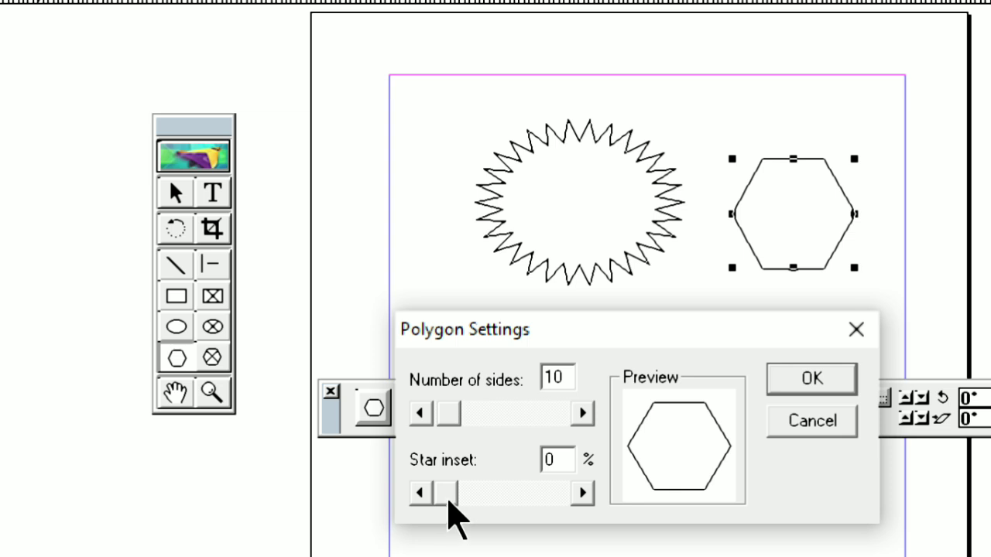
pyautogui.moveTo(448, 499); pyautogui.dragTo(482, 501)
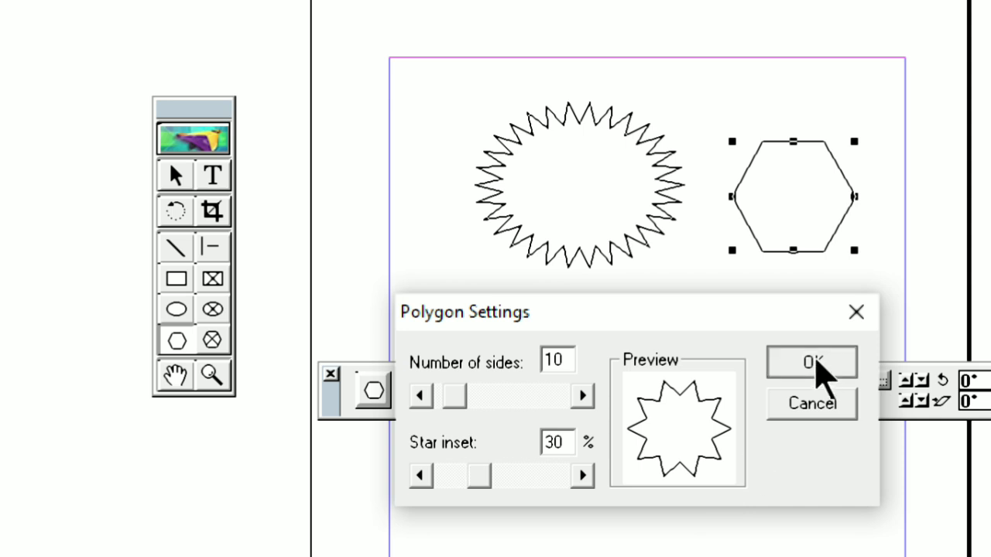
pyautogui.click(815, 361)
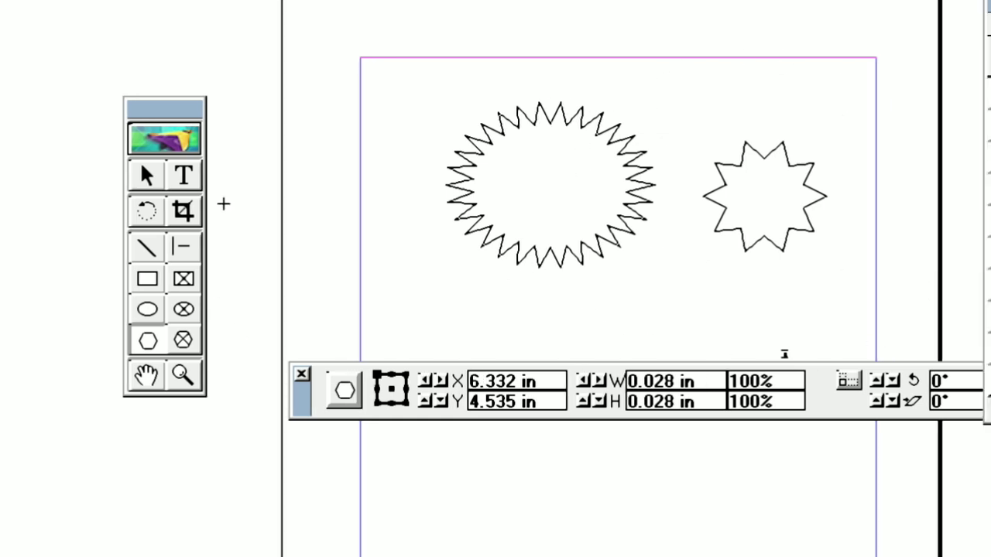
# Step: Rotate the 10-pointed star freehand by about -32.55° with the Rotate tool
pyautogui.click(147, 211)
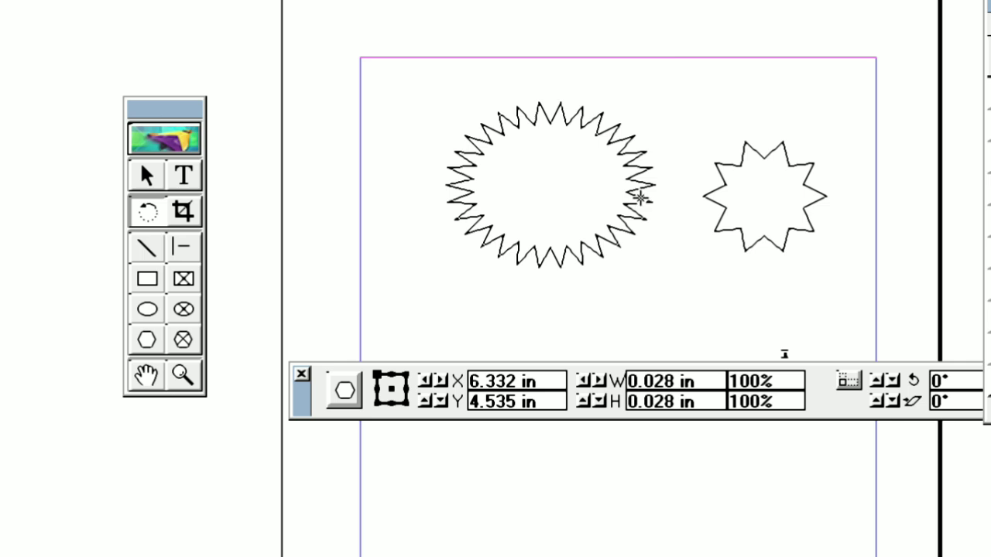
pyautogui.click(729, 165)
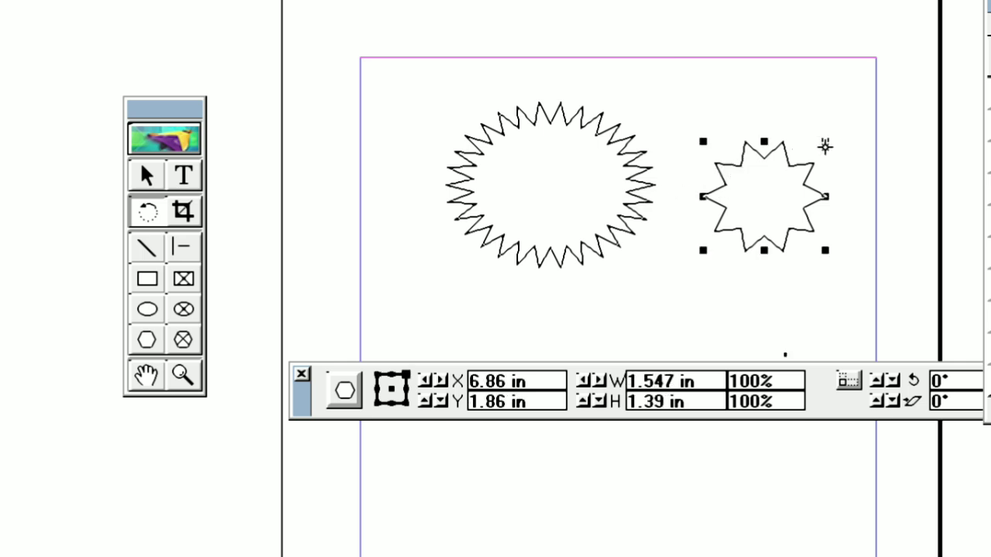
pyautogui.moveTo(825, 146); pyautogui.dragTo(903, 214)
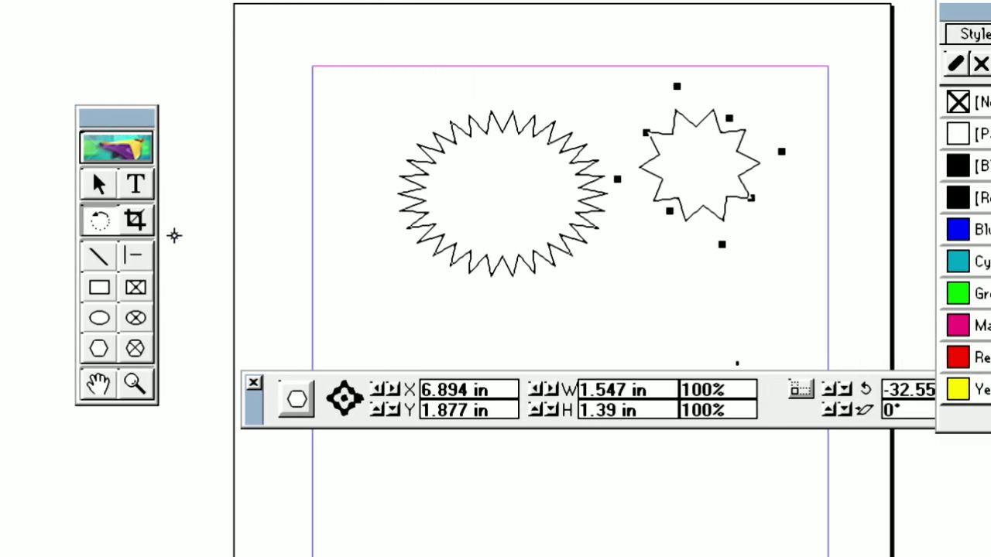
# Step: Add a text block reading "MORE N VIEWS" and move it just below the 30-point starburst
pyautogui.click(145, 183)
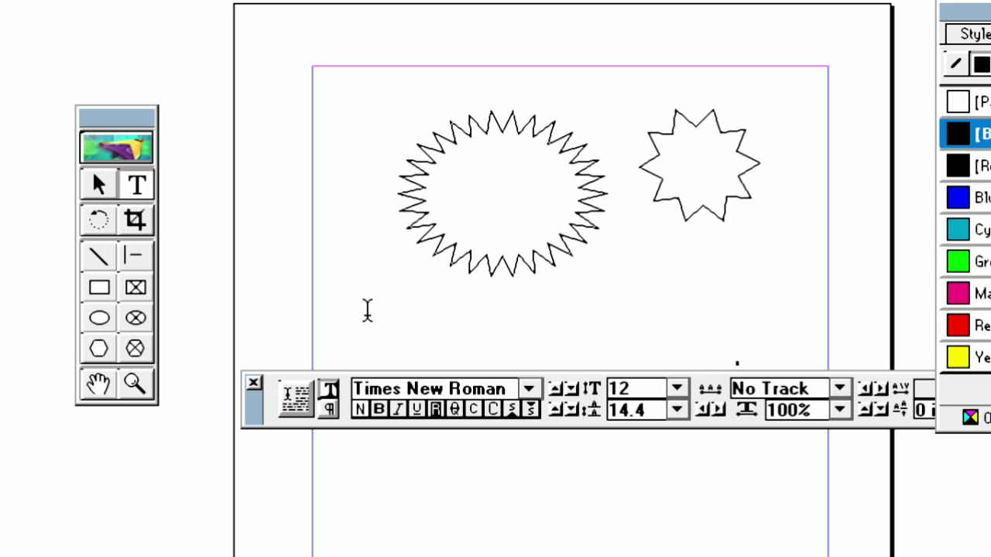
pyautogui.moveTo(377, 297); pyautogui.dragTo(536, 338)
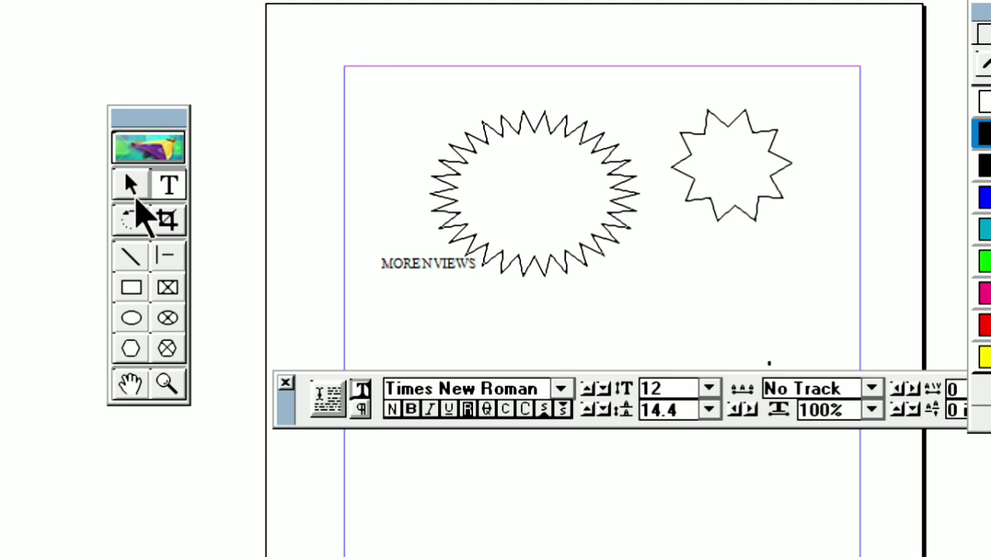
pyautogui.click(129, 187)
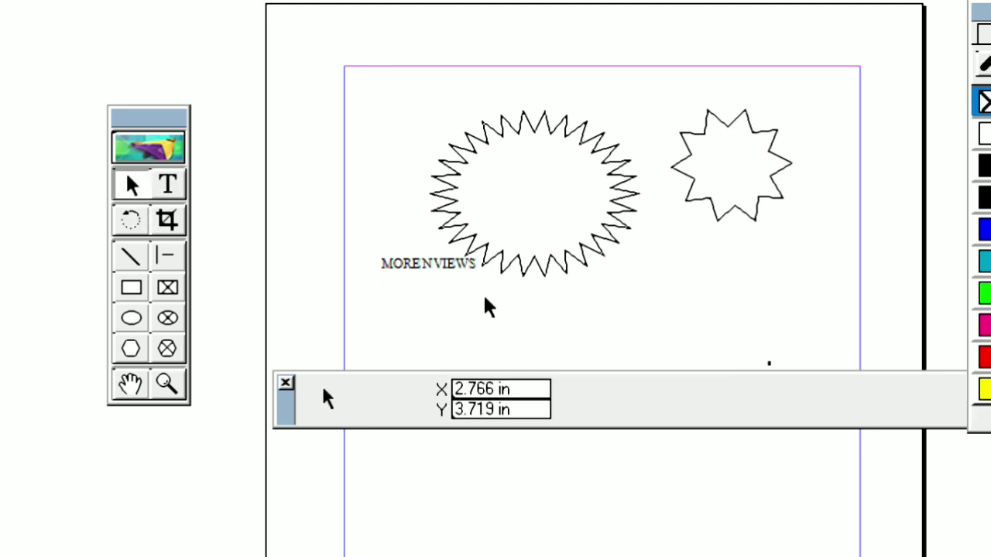
pyautogui.click(442, 264)
pyautogui.moveTo(442, 264); pyautogui.dragTo(449, 311)
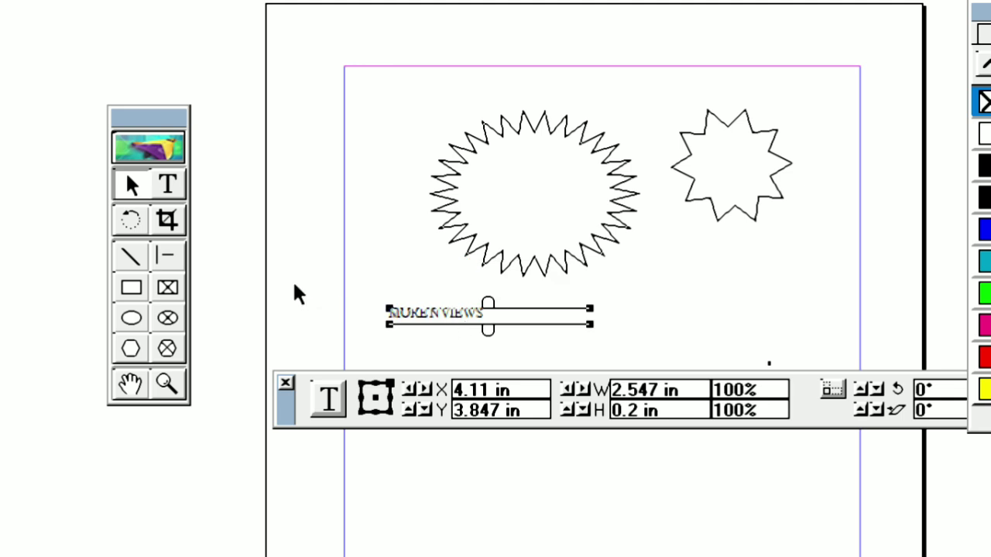
# Step: Rotate the "MORE N VIEWS" text block freehand by about 10.82° and close the Colors palette
pyautogui.click(130, 220)
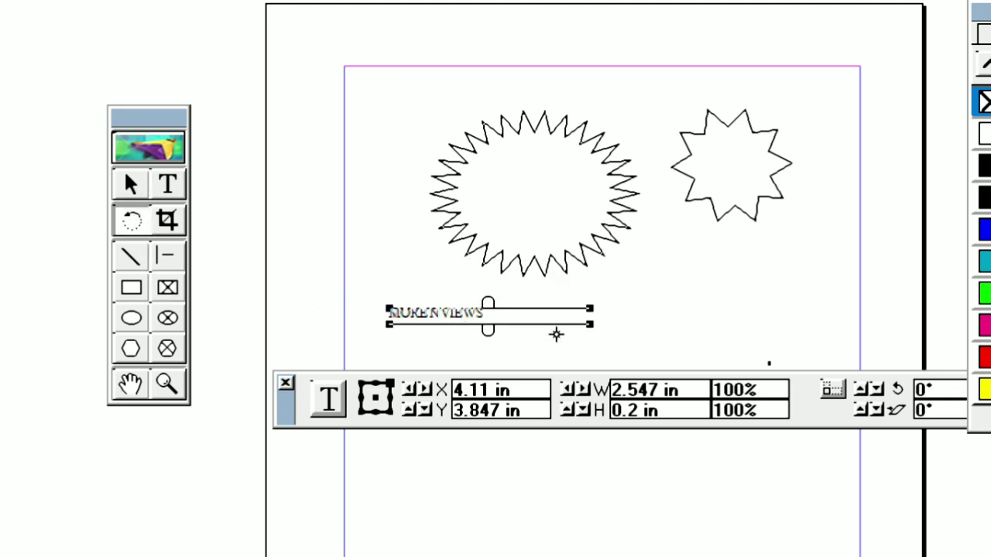
pyautogui.moveTo(589, 309); pyautogui.dragTo(687, 290)
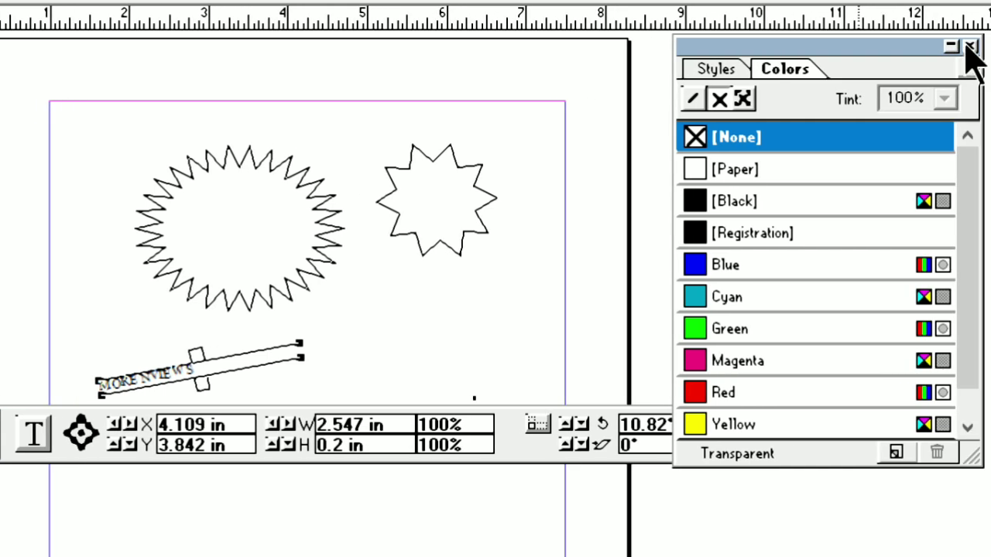
pyautogui.click(969, 45)
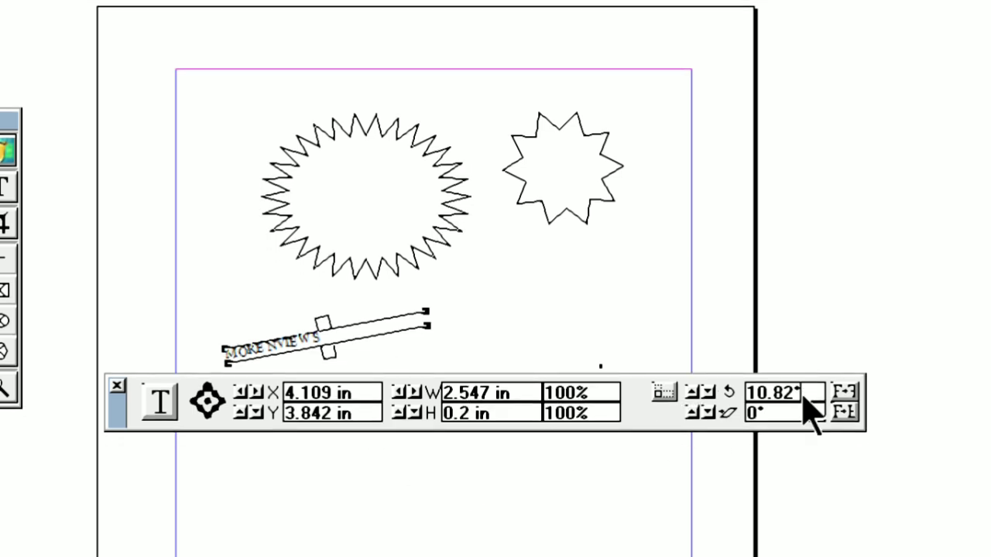
# Step: Set the text block's rotation to 90° and move it beside the left edge of the starburst
pyautogui.moveTo(795, 404); pyautogui.dragTo(735, 414)
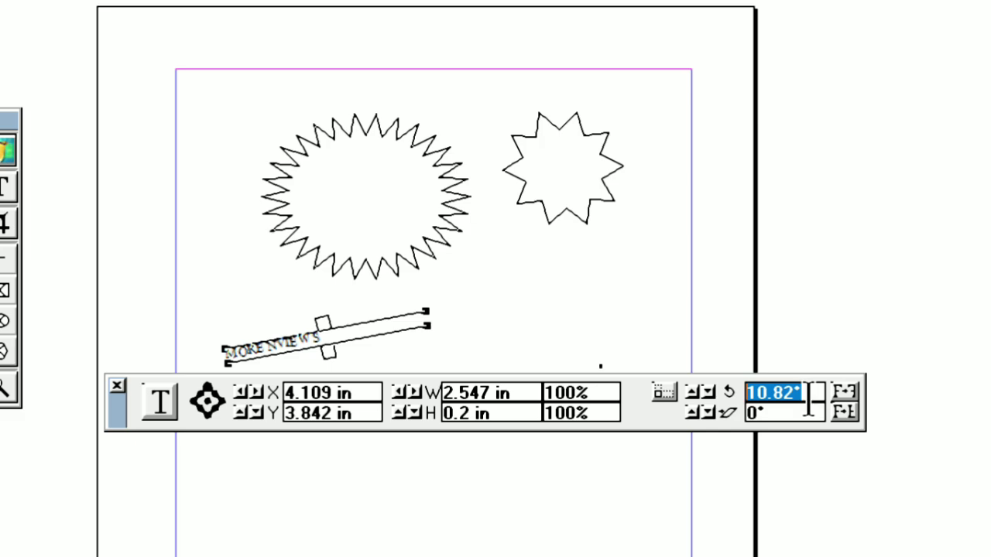
pyautogui.write('90')
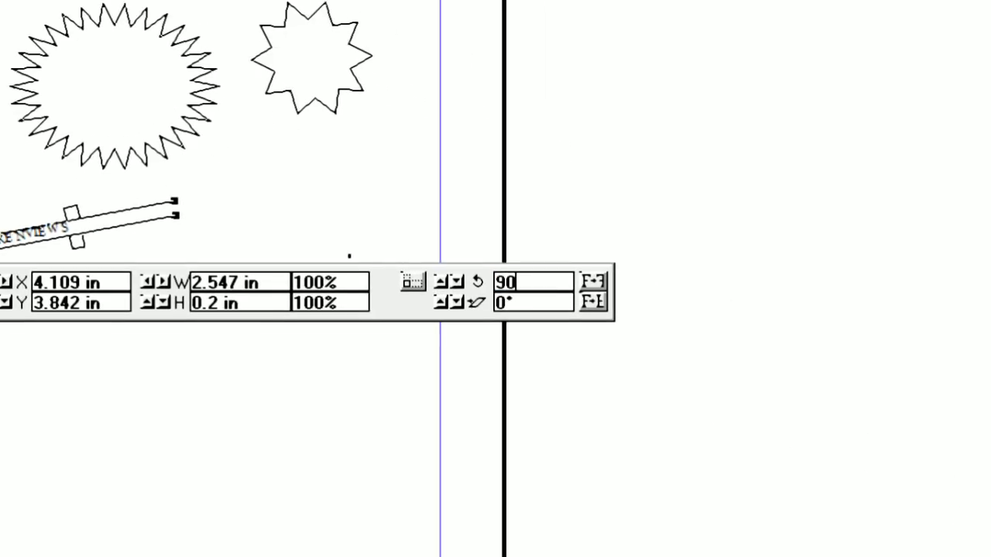
pyautogui.press('Return')
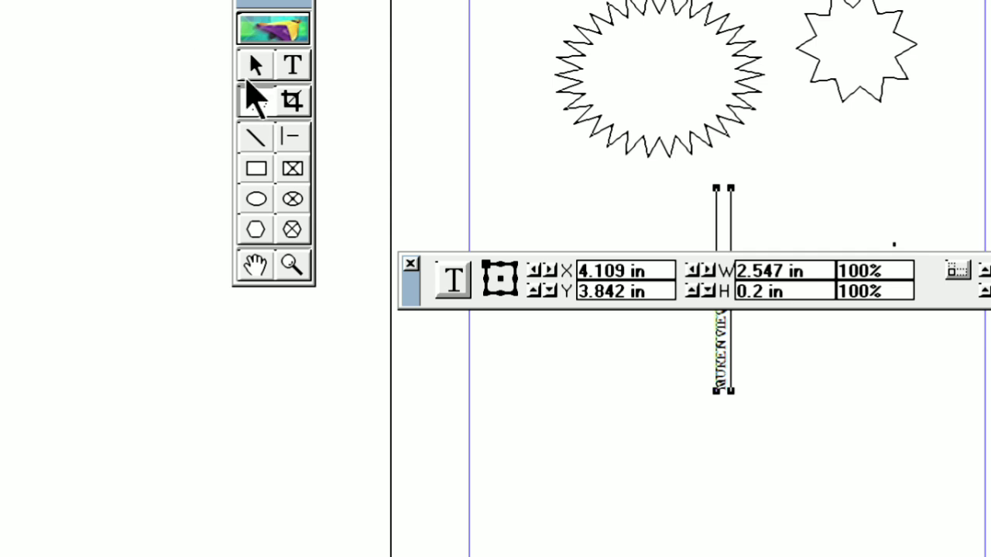
pyautogui.click(258, 66)
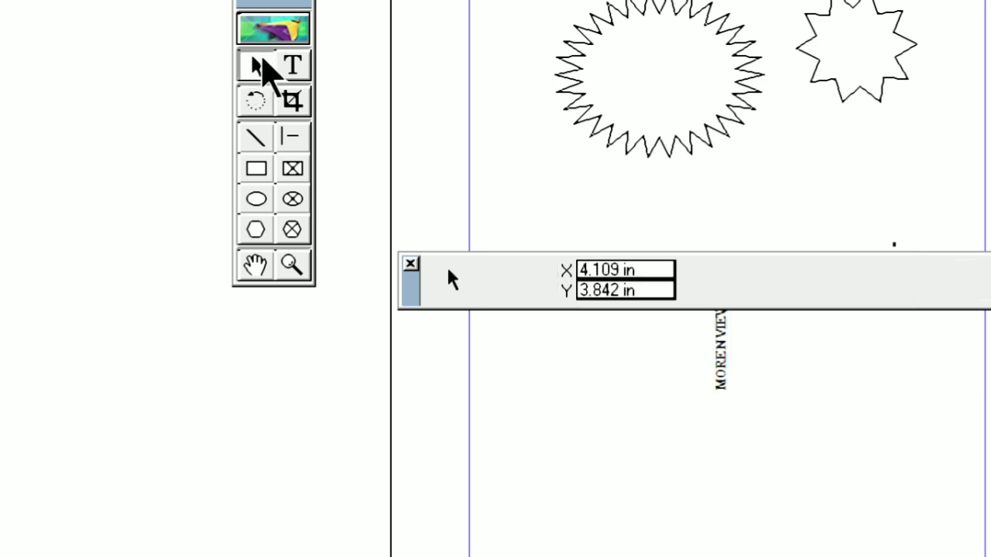
pyautogui.click(728, 364)
pyautogui.moveTo(718, 303); pyautogui.dragTo(531, 194)
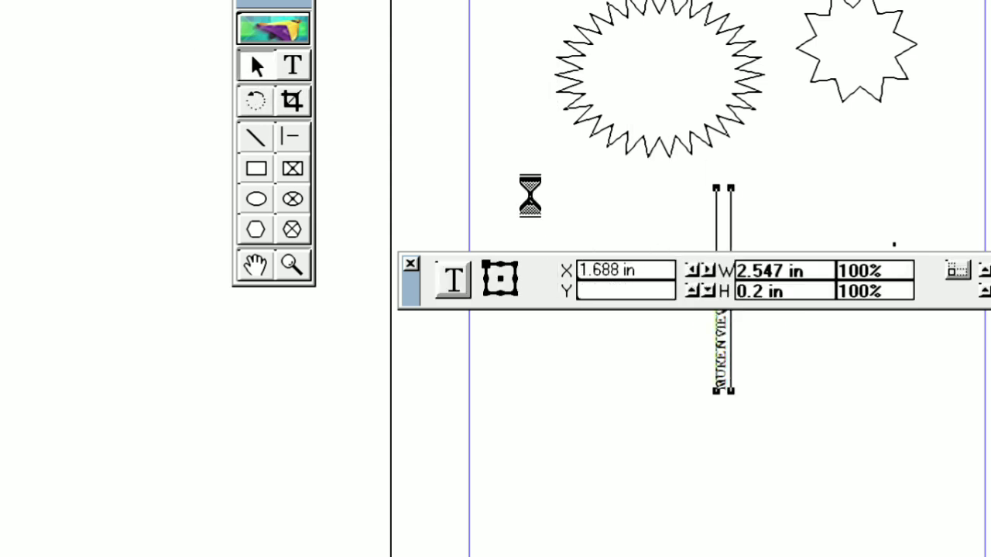
# Step: Enlarge the vertical "MORE N VIEWS" text to 24 pt
pyautogui.click(292, 68)
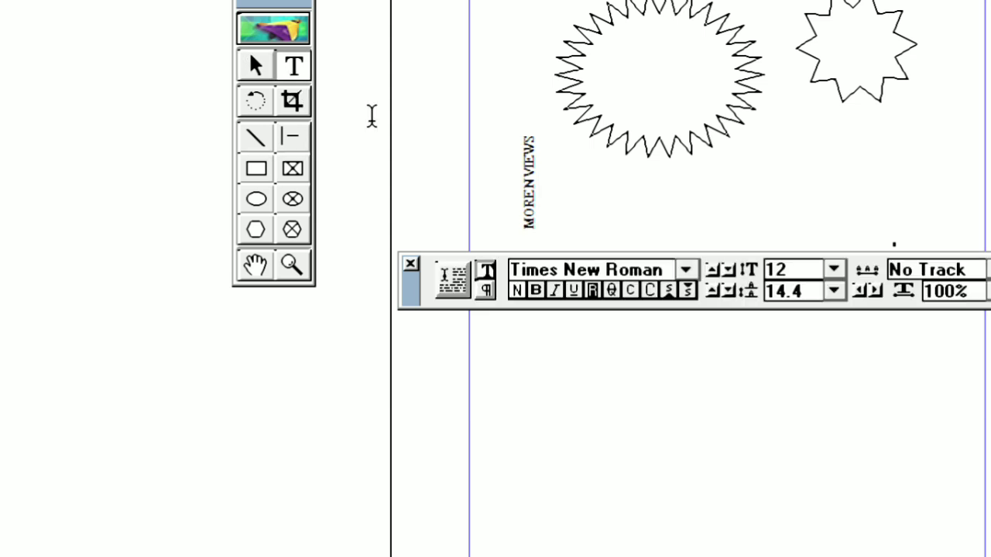
pyautogui.tripleClick(531, 195)
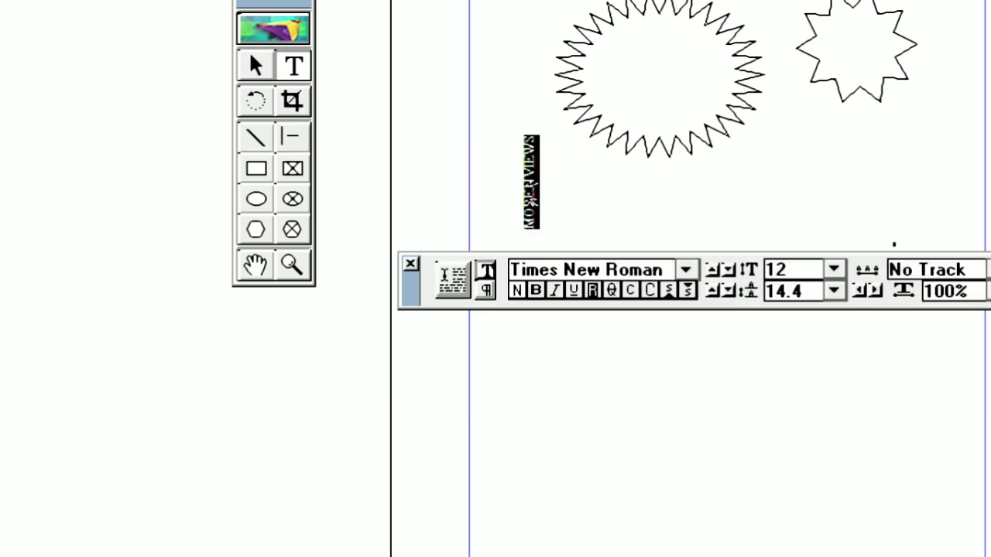
pyautogui.hotkey('ctrl', 'shift', '.')
pyautogui.hotkey('ctrl', 'shift', '.')
pyautogui.hotkey('ctrl', 'shift', '.')
pyautogui.hotkey('ctrl', 'shift', '.')
pyautogui.hotkey('ctrl', 'shift', '.')
pyautogui.hotkey('ctrl', 'shift', '.')
pyautogui.hotkey('ctrl', 'shift', '.')
pyautogui.hotkey('ctrl', 'shift', '.')
pyautogui.hotkey('ctrl', 'shift', '.')
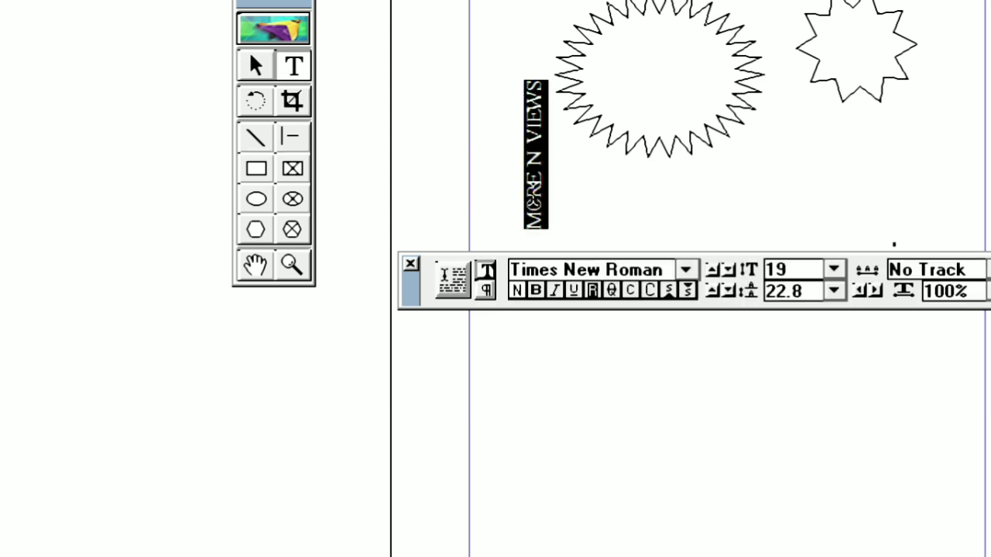
pyautogui.hotkey('ctrl', 'shift', '.')
pyautogui.hotkey('ctrl', 'shift', '.')
pyautogui.hotkey('ctrl', 'shift', '.')
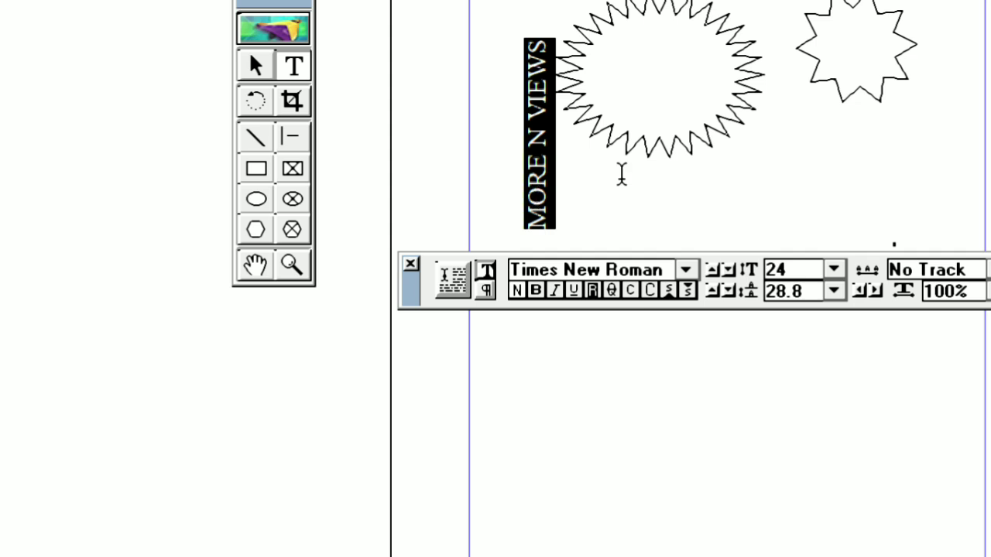
# Step: Rotate the enlarged text block freehand to an angle of about 39.04°
pyautogui.click(252, 65)
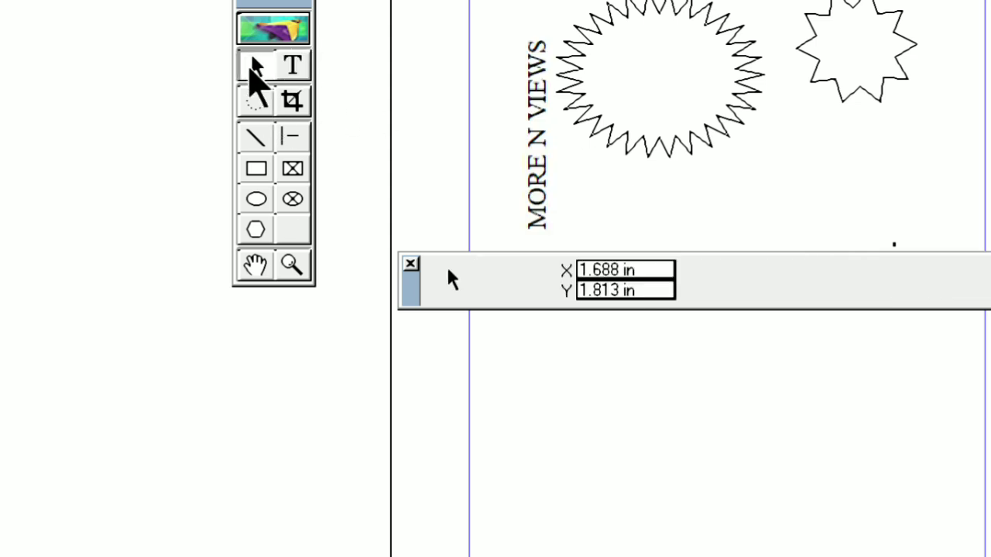
pyautogui.click(539, 158)
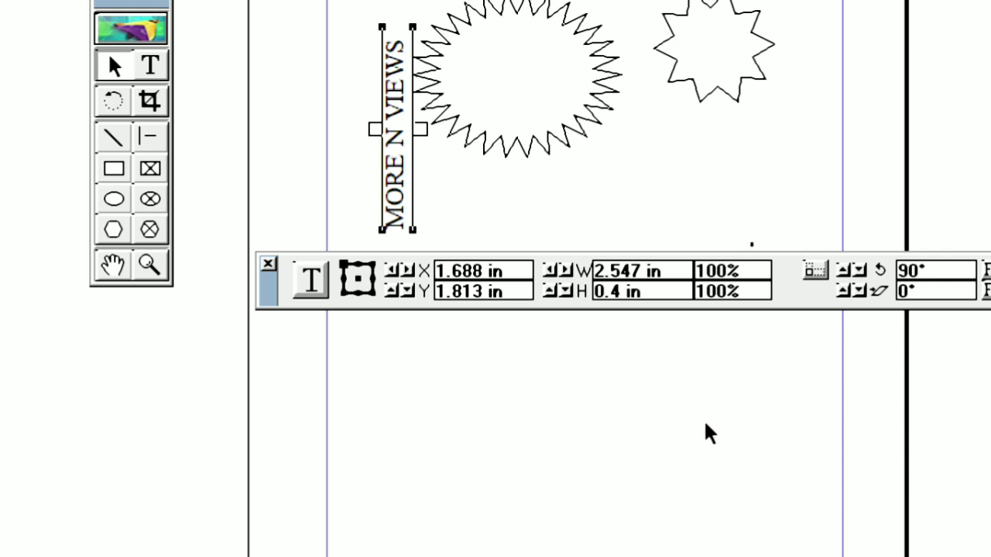
pyautogui.click(115, 101)
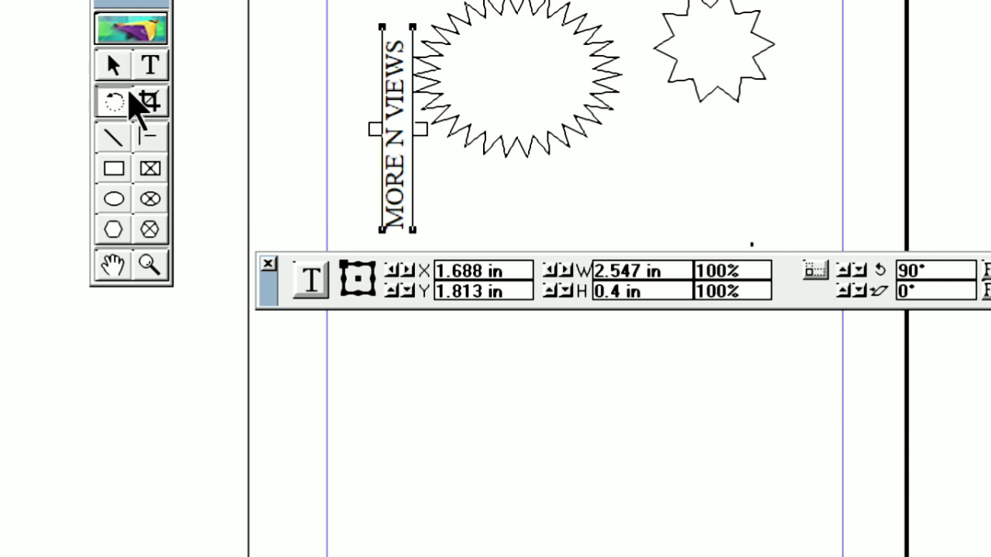
pyautogui.moveTo(408, 27); pyautogui.dragTo(473, 0)
pyautogui.moveTo(474, 84); pyautogui.dragTo(559, 306)
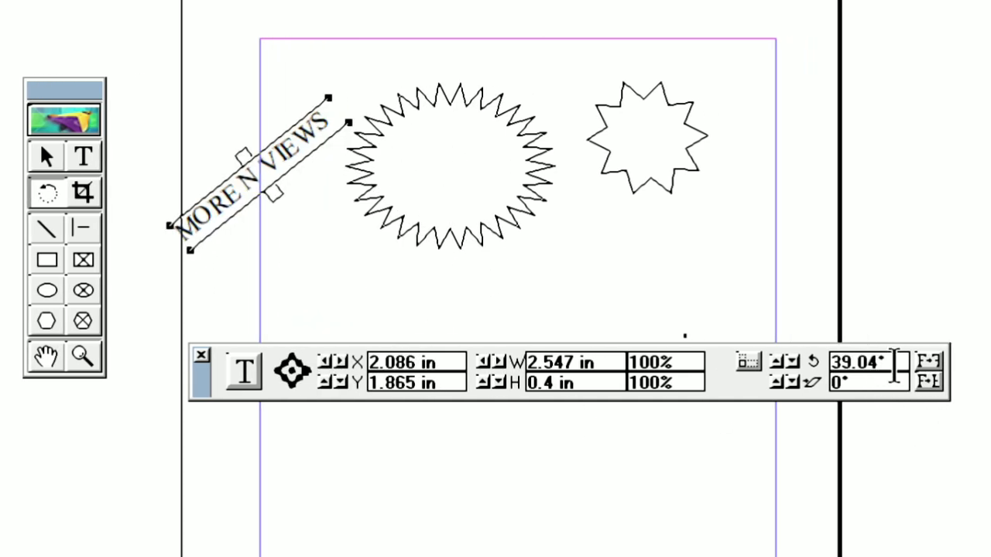
# Step: Set the rotation of the slanted "MORE N VIEWS" text block back to 90°
pyautogui.moveTo(898, 375); pyautogui.dragTo(826, 373)
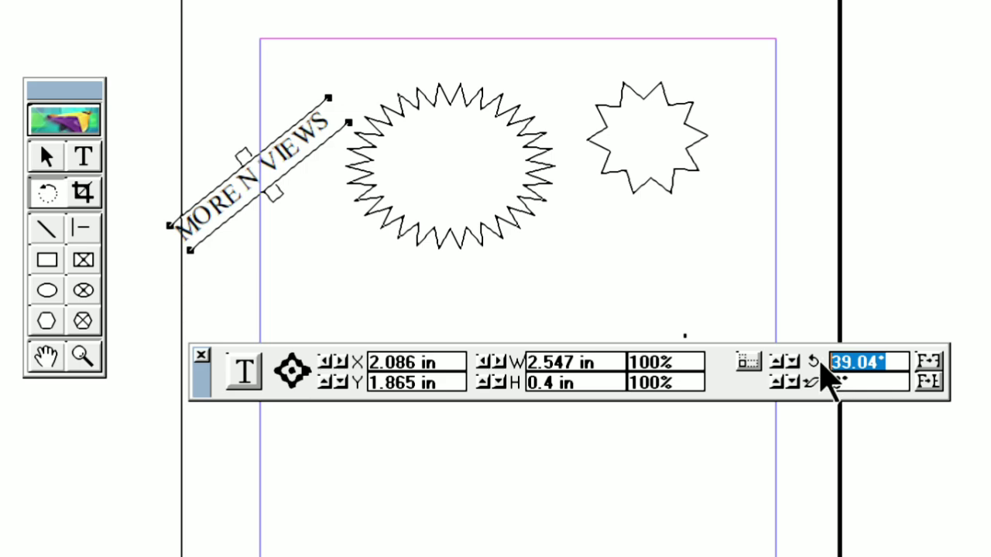
pyautogui.write('90')
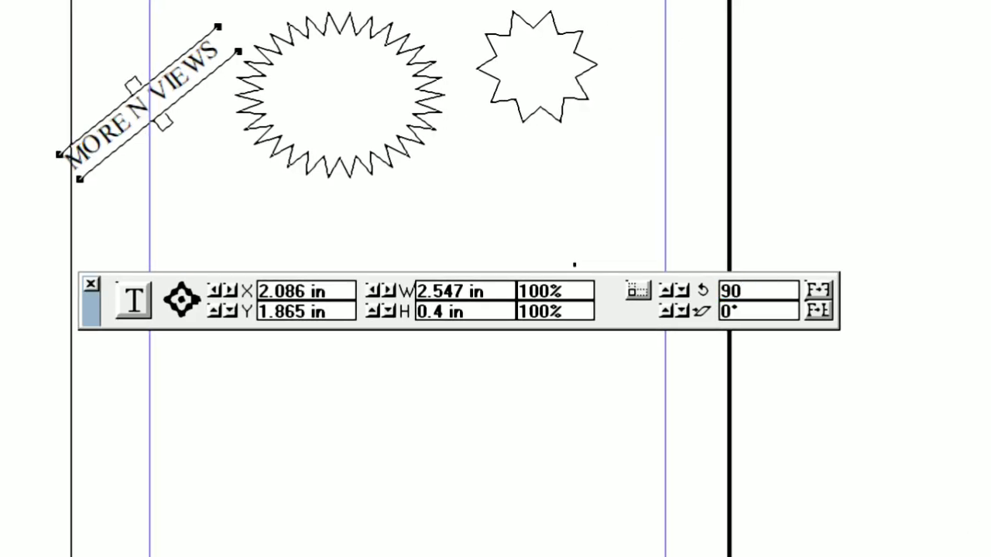
pyautogui.press('Return')
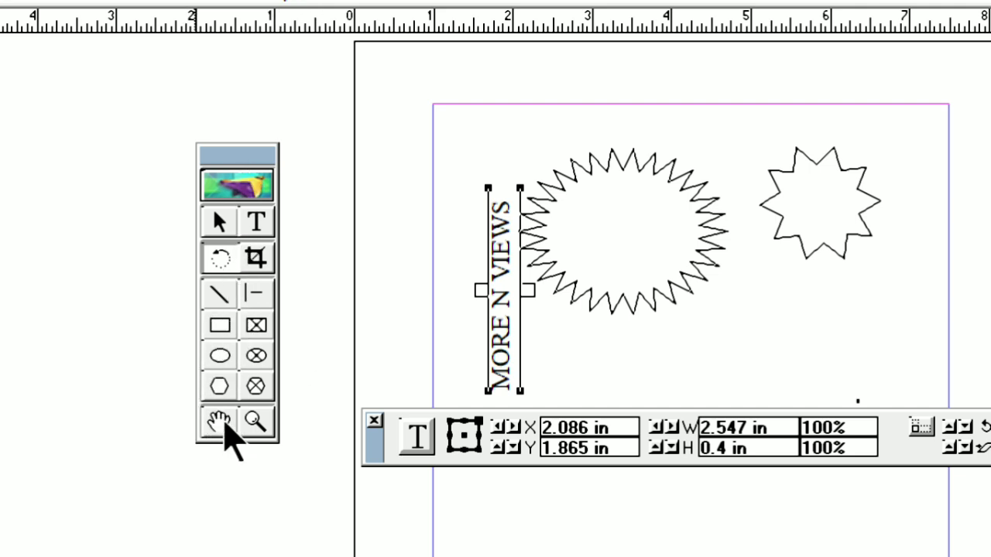
# Step: Pan around the page in several directions with the Hand tool
pyautogui.click(220, 428)
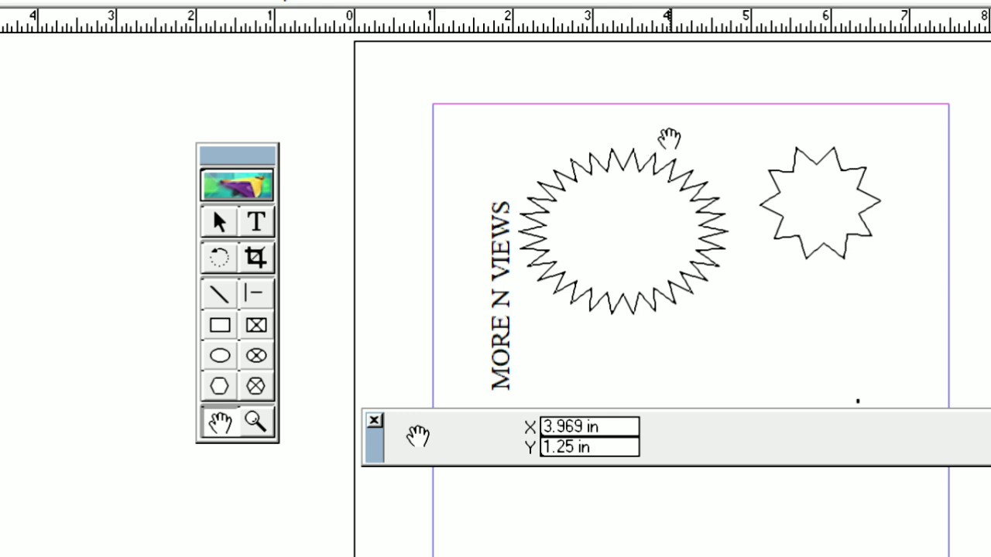
pyautogui.moveTo(779, 177); pyautogui.dragTo(790, 132)
pyautogui.moveTo(778, 310); pyautogui.dragTo(697, 39)
pyautogui.moveTo(744, 271); pyautogui.dragTo(724, 60)
pyautogui.moveTo(734, 246); pyautogui.dragTo(948, 328)
pyautogui.moveTo(712, 68); pyautogui.dragTo(501, 477)
pyautogui.moveTo(735, 154); pyautogui.dragTo(716, 356)
pyautogui.moveTo(657, 217); pyautogui.dragTo(742, 60)
pyautogui.moveTo(458, 260); pyautogui.dragTo(382, 262)
pyautogui.moveTo(748, 321); pyautogui.dragTo(601, 300)
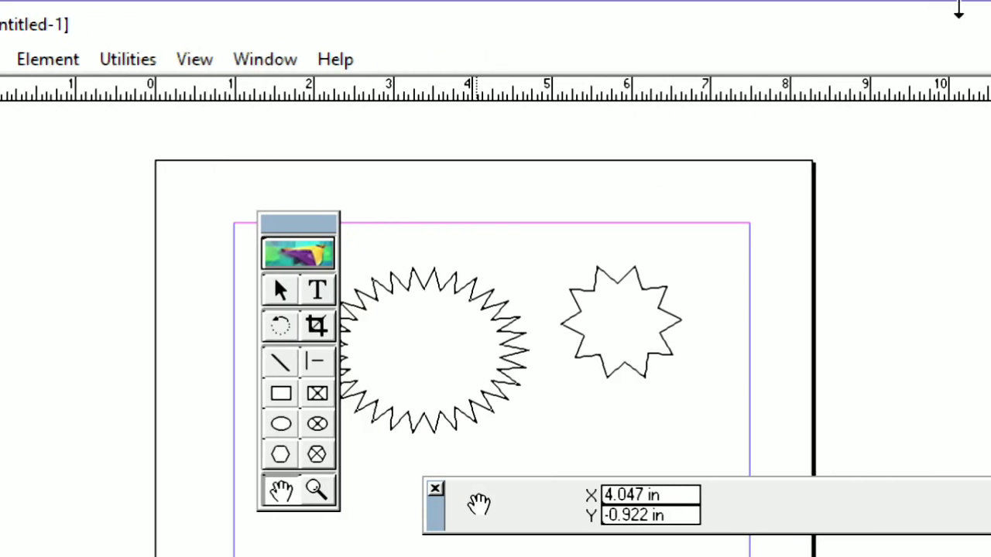
# Step: Maximize the window and pan the page with the temporary hand while the Pointer tool is active
pyautogui.click(944, 23)
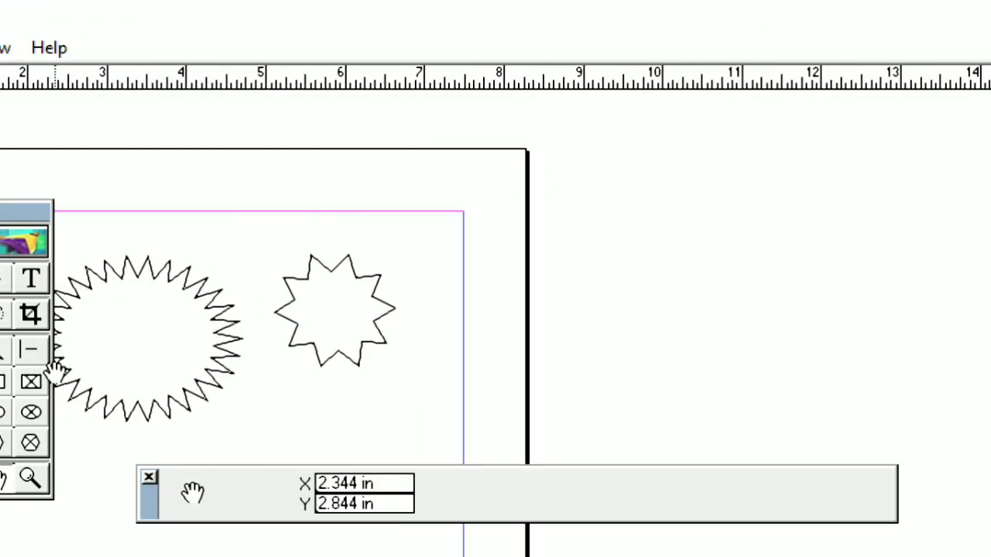
pyautogui.click(157, 278)
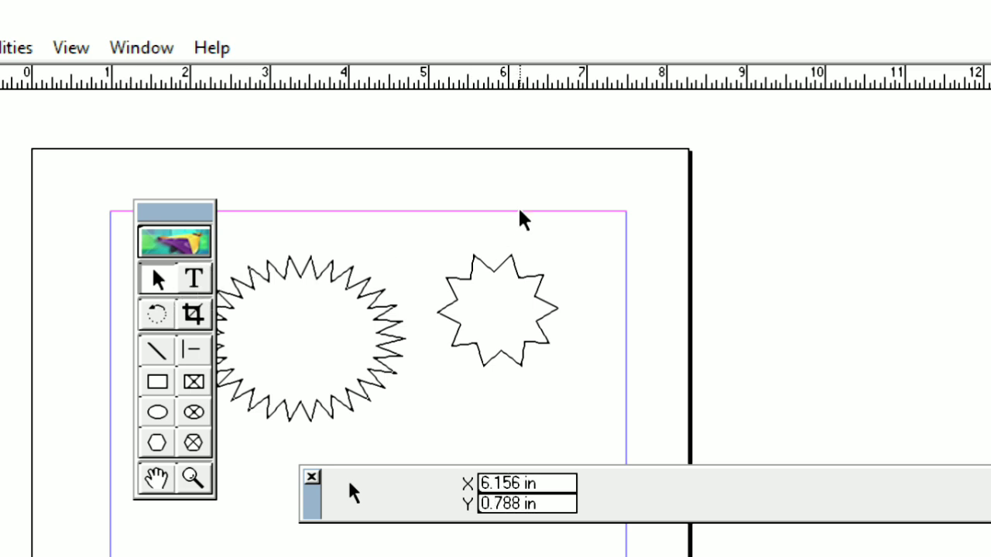
pyautogui.press('alt')
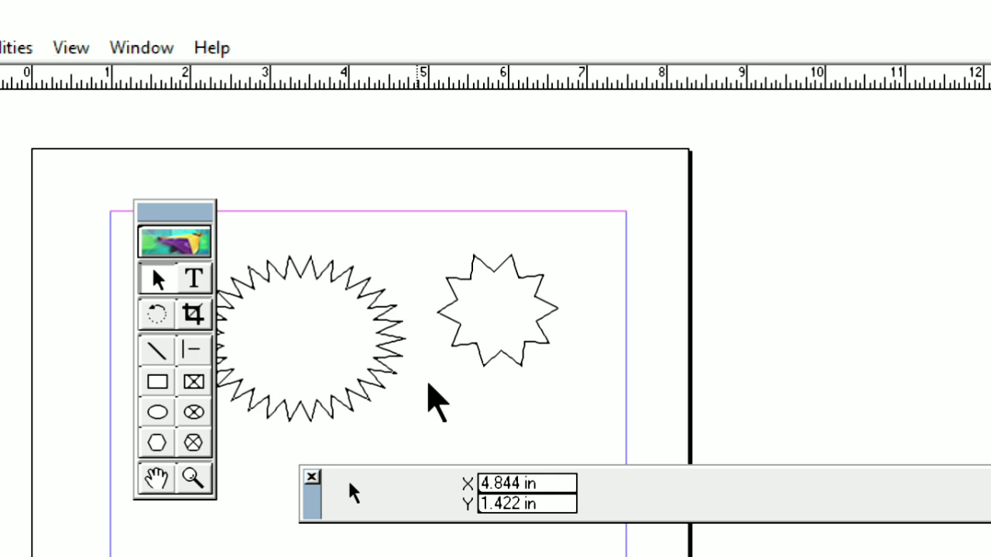
pyautogui.moveTo(424, 385); pyautogui.dragTo(697, 199)
pyautogui.moveTo(569, 156); pyautogui.dragTo(525, 337)
pyautogui.moveTo(669, 196); pyautogui.dragTo(671, 244)
# Step: Switch to the Rectangle tool and pan down the page and back to the stars with the temporary hand
pyautogui.click(164, 376)
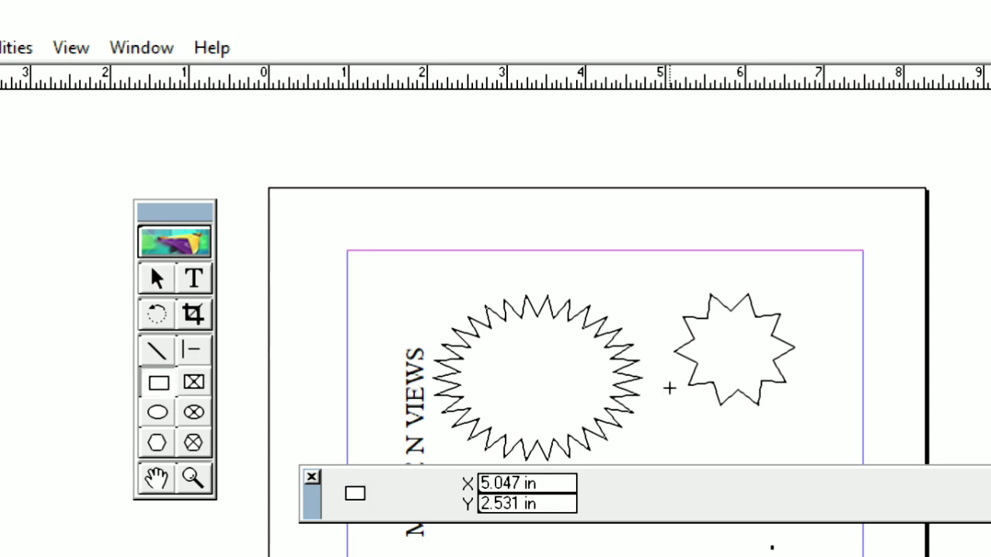
pyautogui.moveTo(678, 396); pyautogui.dragTo(688, 204)
pyautogui.moveTo(678, 380); pyautogui.dragTo(661, 206)
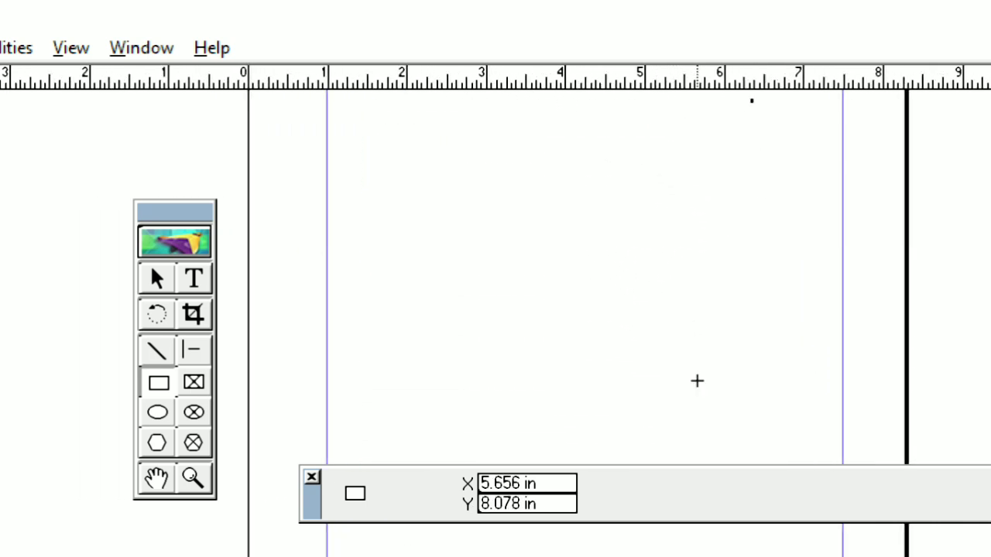
pyautogui.moveTo(695, 386); pyautogui.dragTo(666, 184)
pyautogui.moveTo(717, 204); pyautogui.dragTo(685, 465)
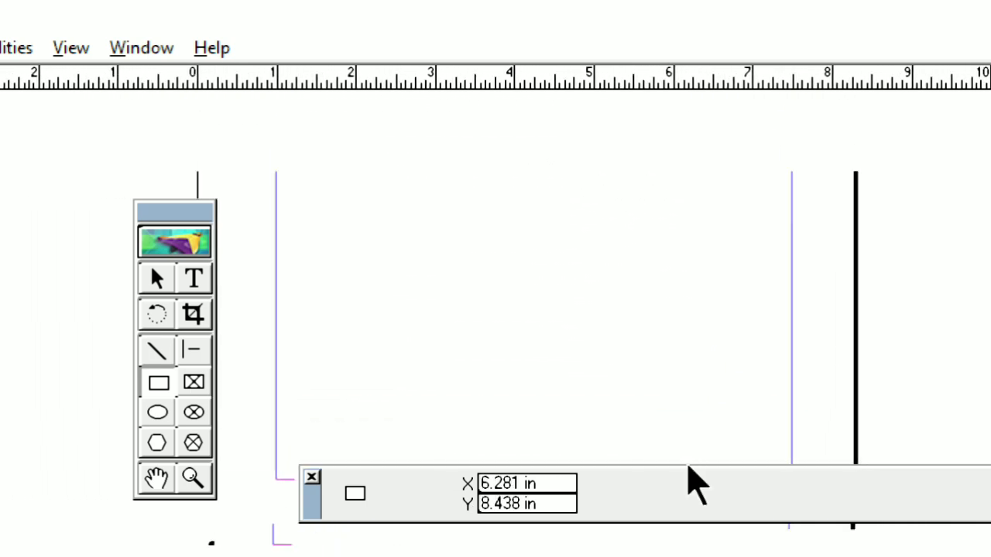
pyautogui.moveTo(651, 155); pyautogui.dragTo(641, 445)
pyautogui.moveTo(617, 175); pyautogui.dragTo(854, 272)
pyautogui.moveTo(723, 418); pyautogui.dragTo(774, 349)
pyautogui.moveTo(659, 340); pyautogui.dragTo(583, 313)
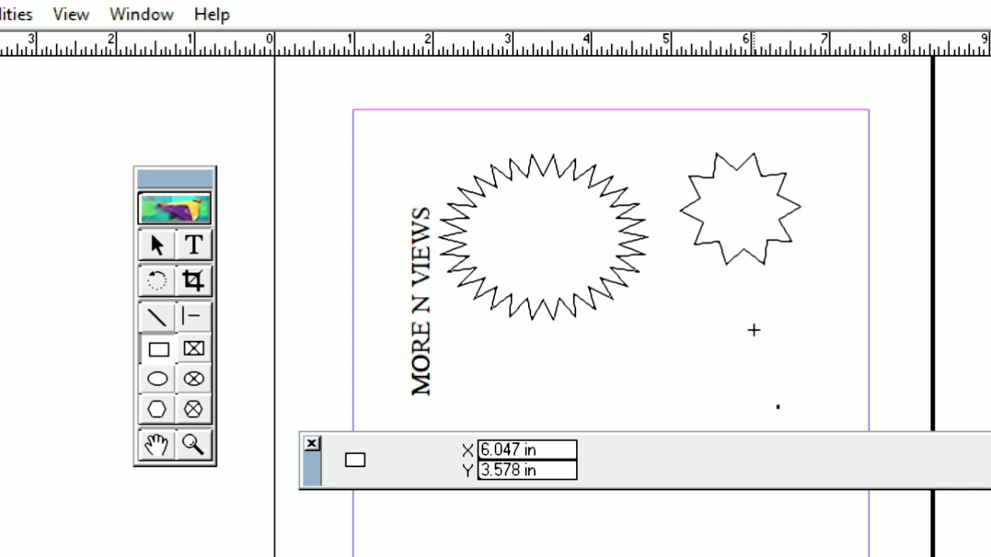
# Step: Draw a rectangle about 1.16 by 1.02 in just below the small star and switch to the Pointer tool
pyautogui.moveTo(703, 275); pyautogui.dragTo(793, 354)
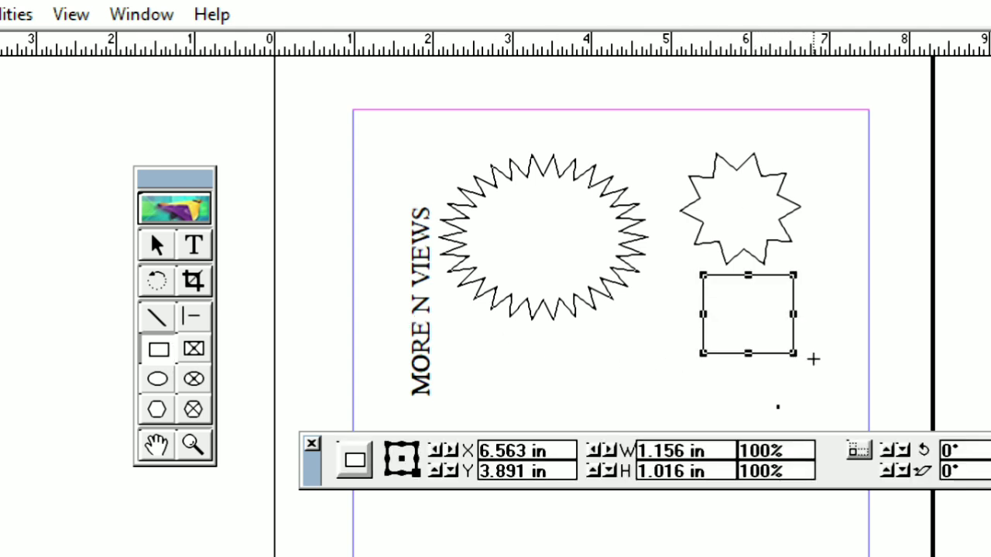
pyautogui.click(157, 245)
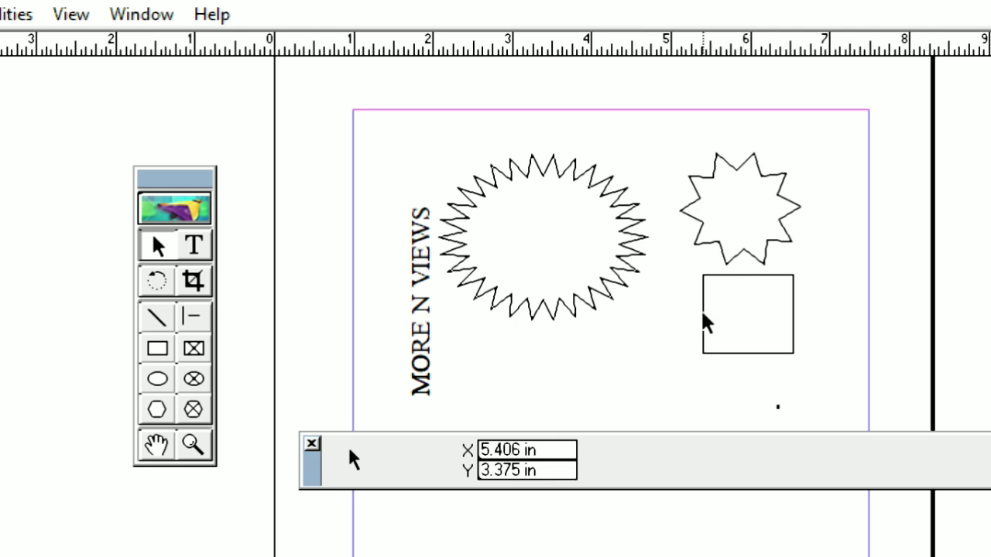
# Step: Pan the page down, up and sideways with the temporary hand while the Pointer tool is active
pyautogui.moveTo(613, 341); pyautogui.dragTo(627, 136)
pyautogui.moveTo(689, 347); pyautogui.dragTo(633, 153)
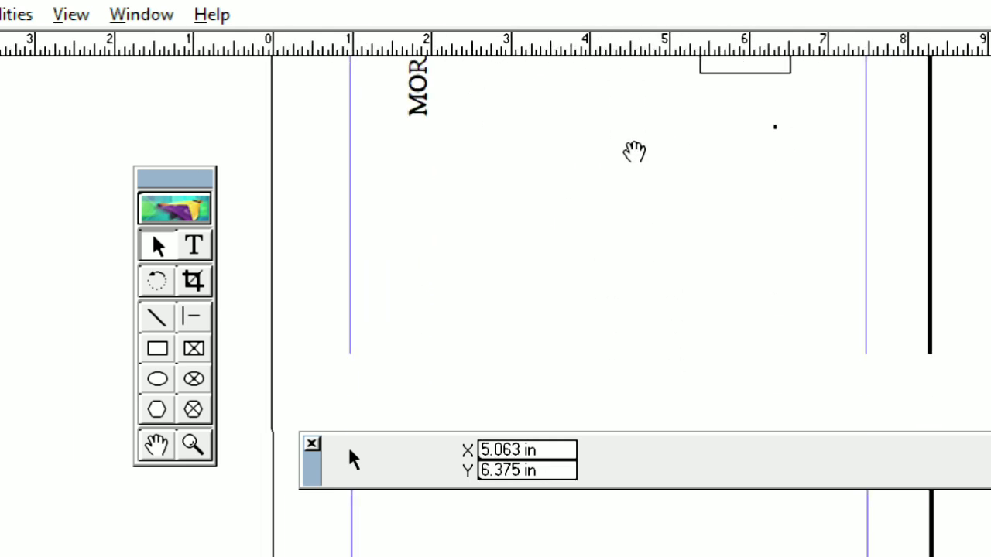
pyautogui.moveTo(626, 101); pyautogui.dragTo(564, 347)
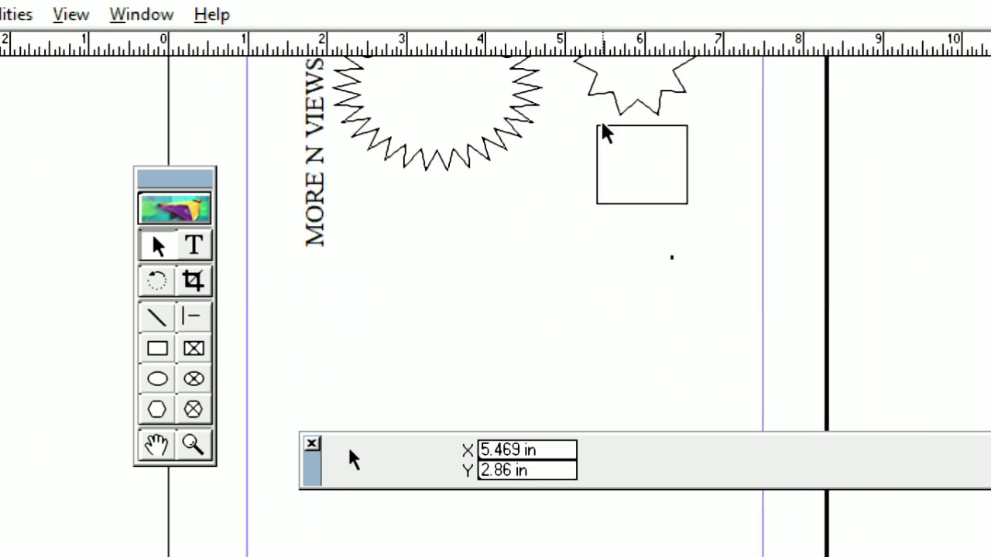
pyautogui.moveTo(595, 115); pyautogui.dragTo(558, 358)
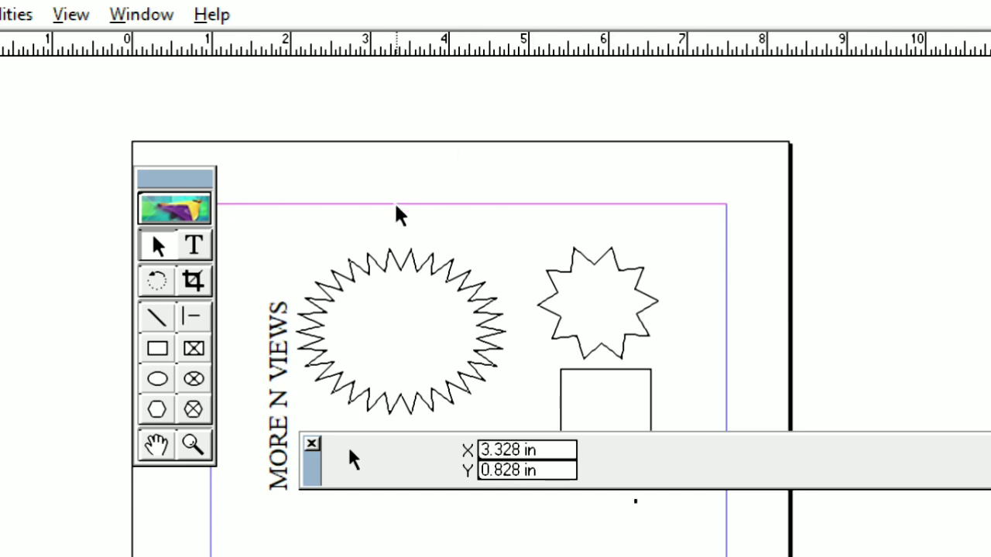
pyautogui.moveTo(397, 206); pyautogui.dragTo(600, 177)
pyautogui.moveTo(653, 370); pyautogui.dragTo(658, 274)
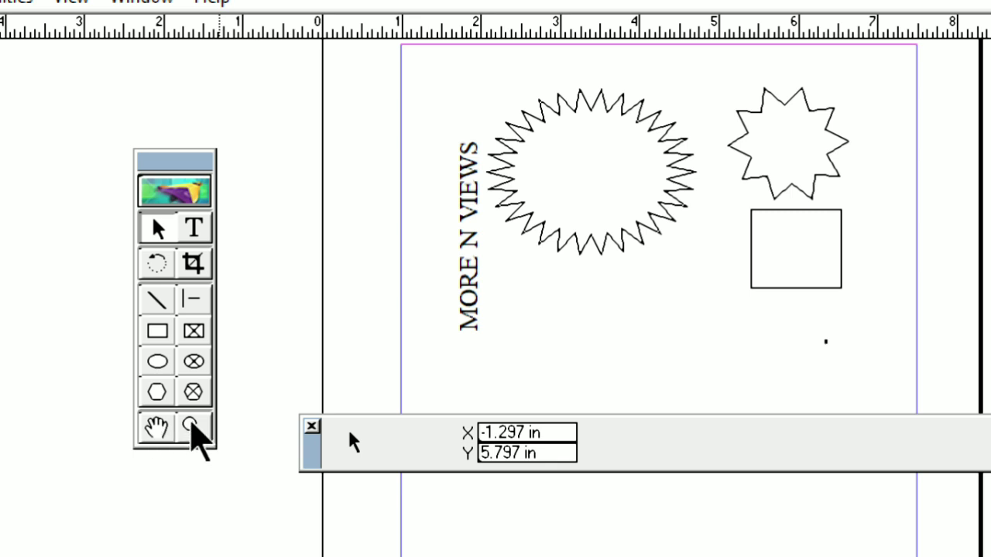
# Step: Magnify the area around the stars step by step with the Zoom tool
pyautogui.click(192, 427)
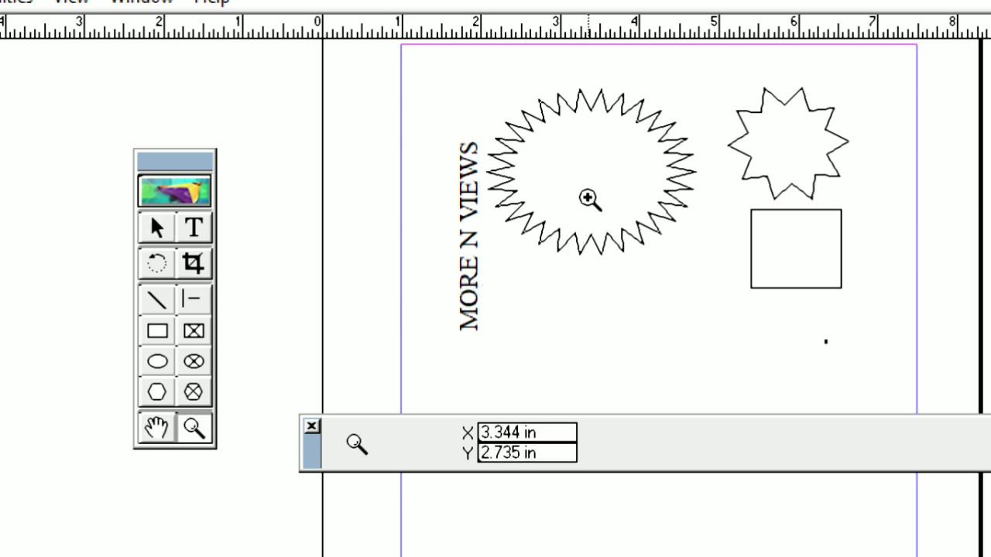
pyautogui.click(622, 158)
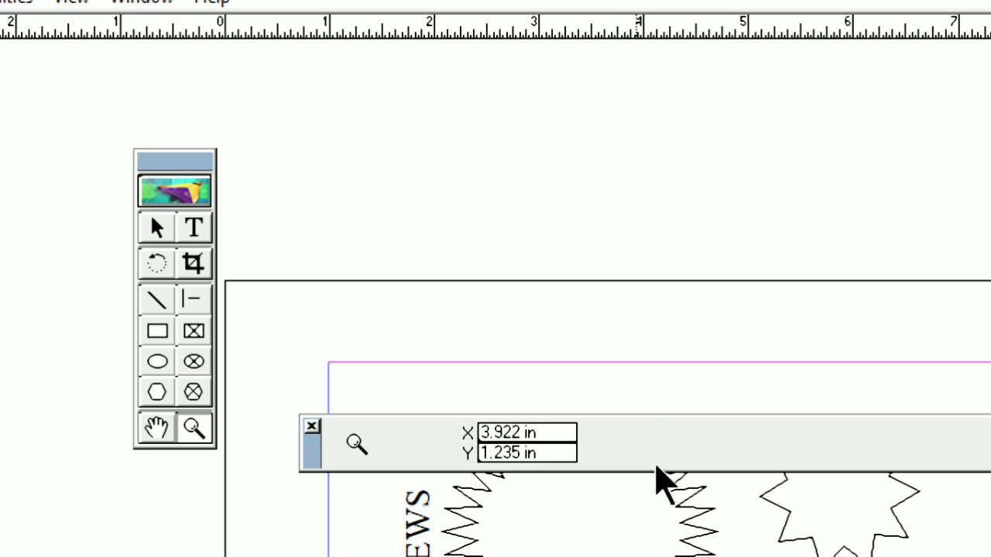
pyautogui.click(772, 500)
pyautogui.click(768, 459)
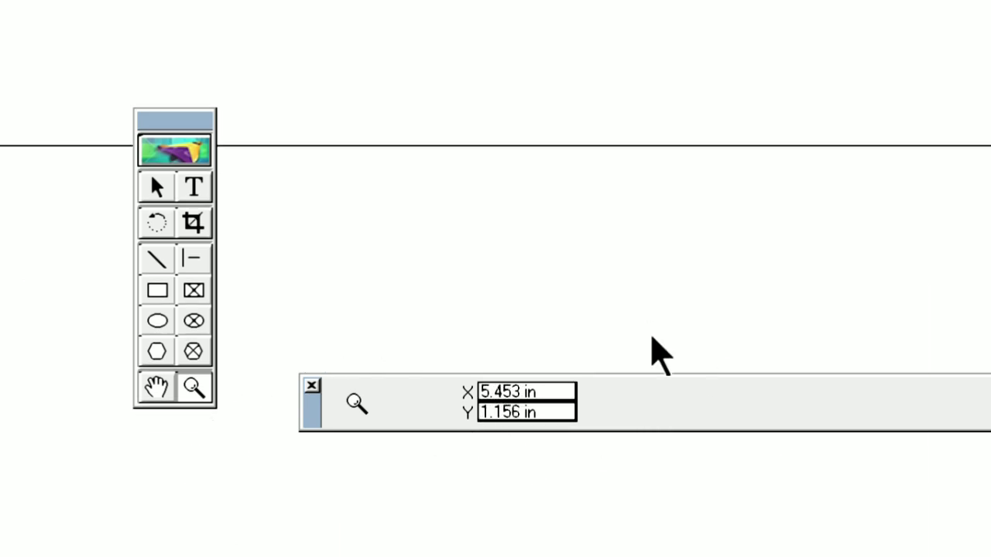
# Step: Change the page view to Actual Size, followed by Fit in Window
pyautogui.rightClick(633, 281)
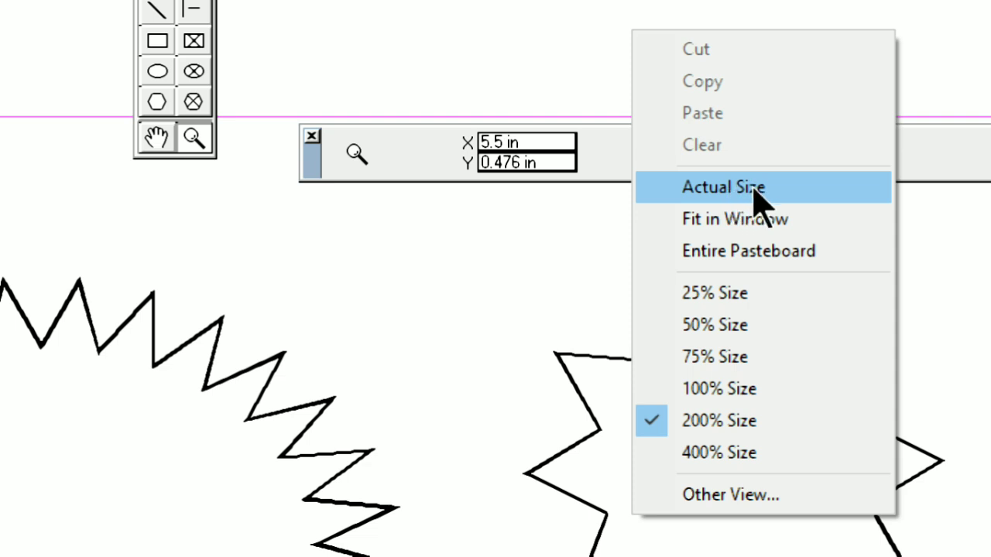
pyautogui.click(802, 189)
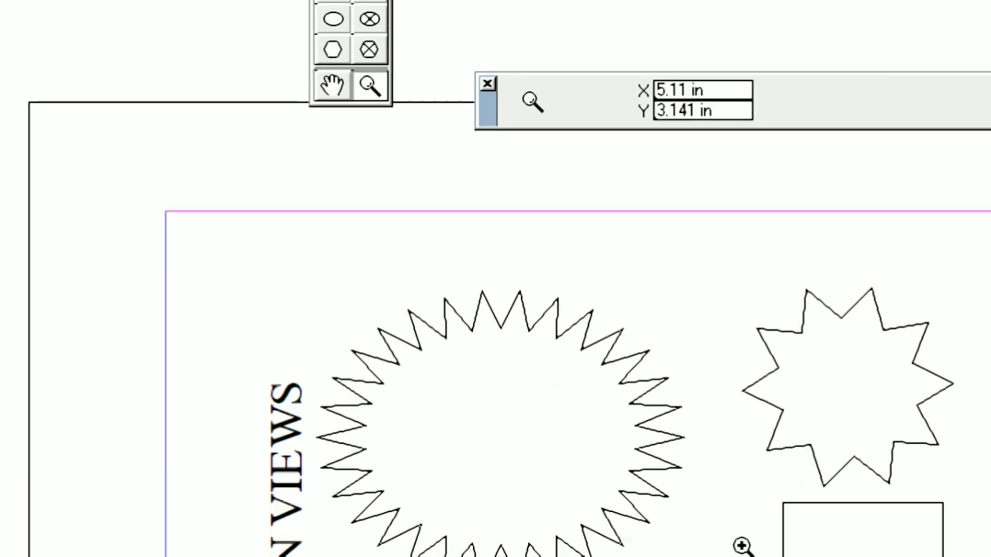
pyautogui.rightClick(695, 175)
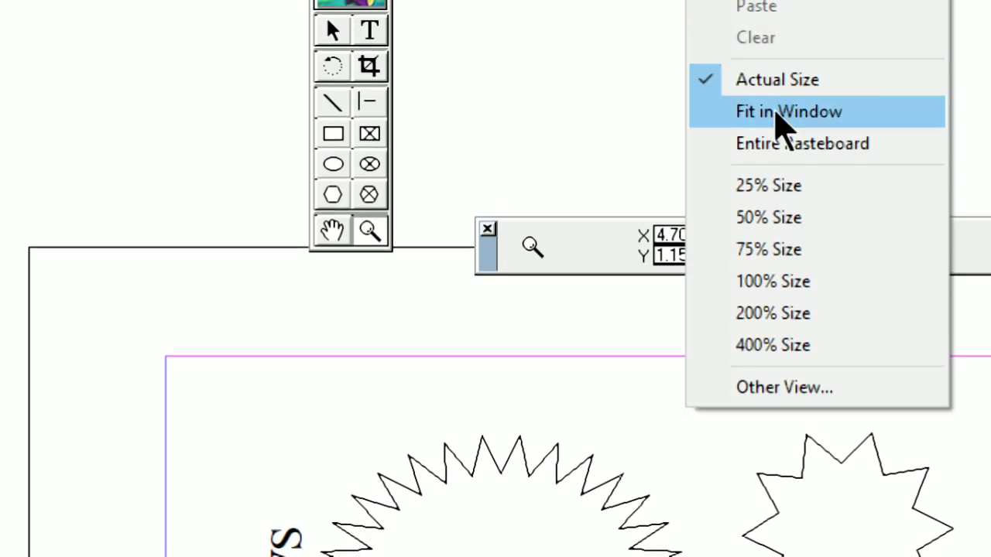
pyautogui.click(777, 115)
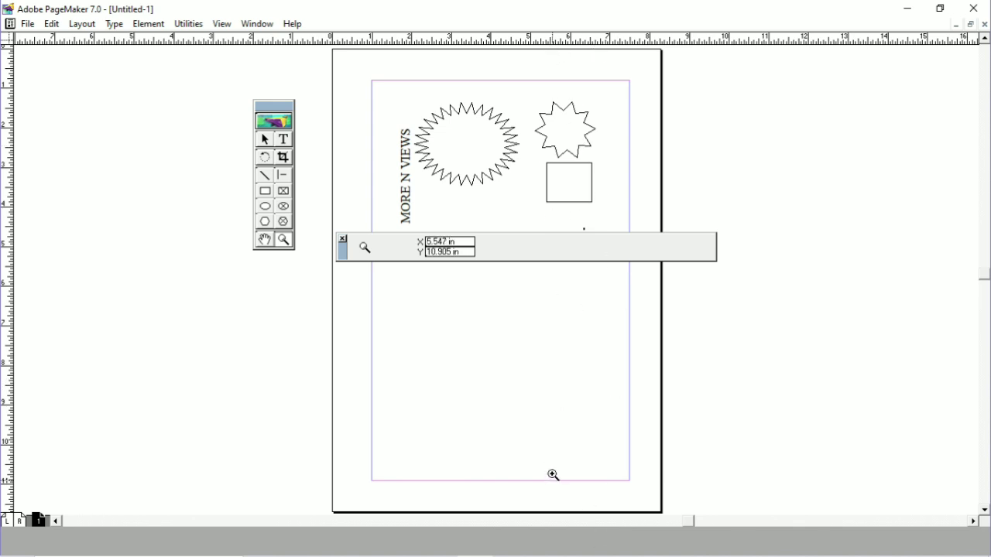
# Step: Magnify the page one level between the two stars and reset the view to Actual Size
pyautogui.click(520, 168)
pyautogui.rightClick(520, 170)
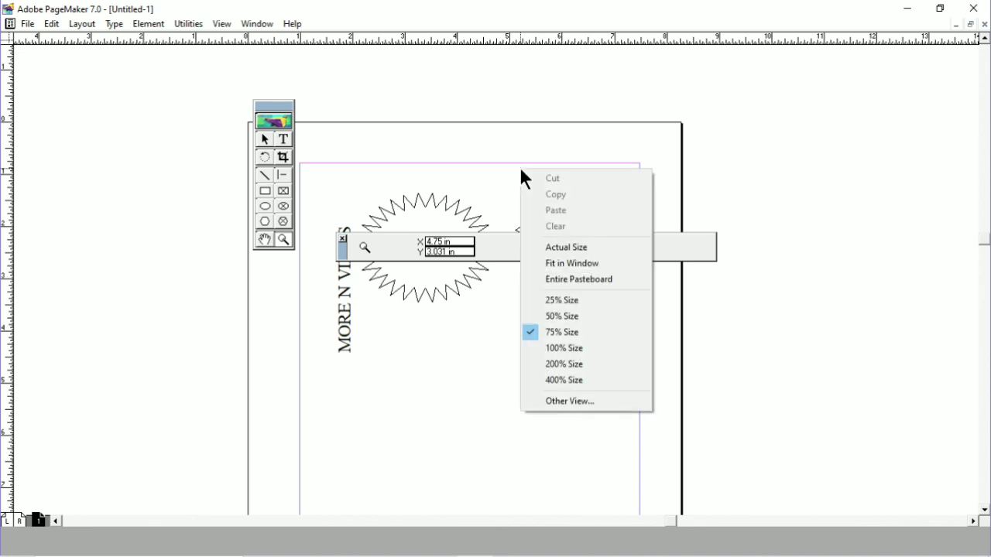
pyautogui.click(563, 254)
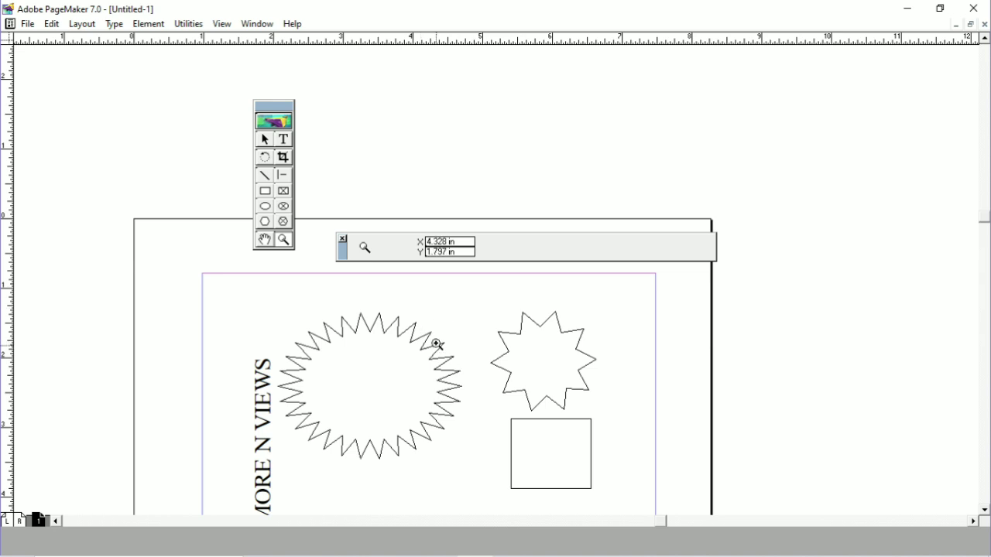
# Step: Magnify the page beside the small star and change the view to Entire Pasteboard
pyautogui.click(492, 333)
pyautogui.rightClick(495, 332)
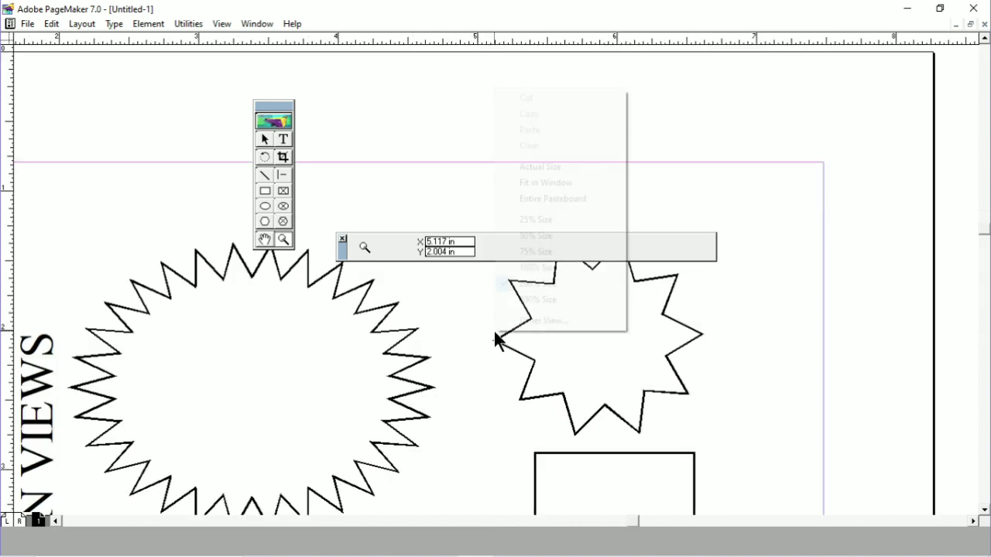
pyautogui.click(546, 201)
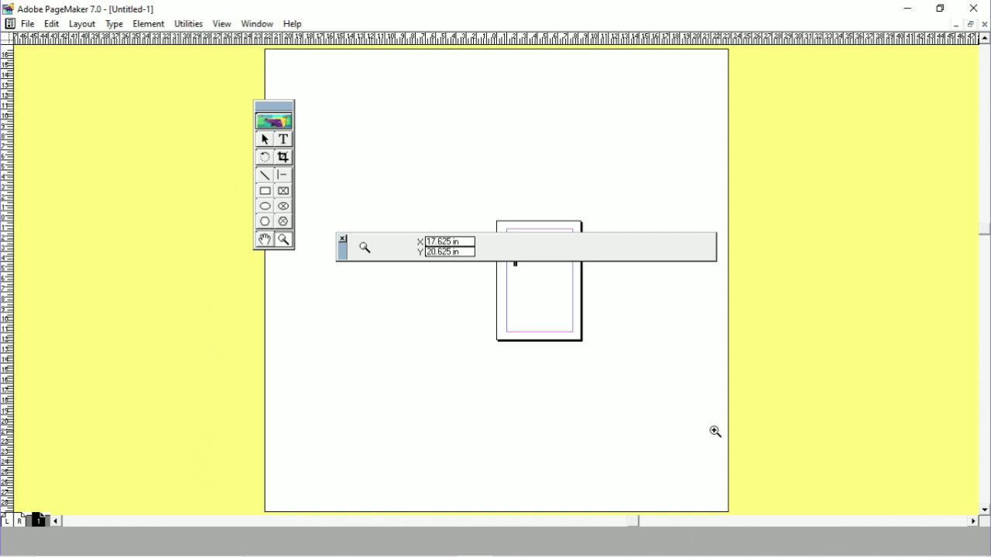
# Step: Move the Control palette off the drawn objects and magnify the page one level with the Zoom tool
pyautogui.moveTo(338, 248); pyautogui.dragTo(542, 189)
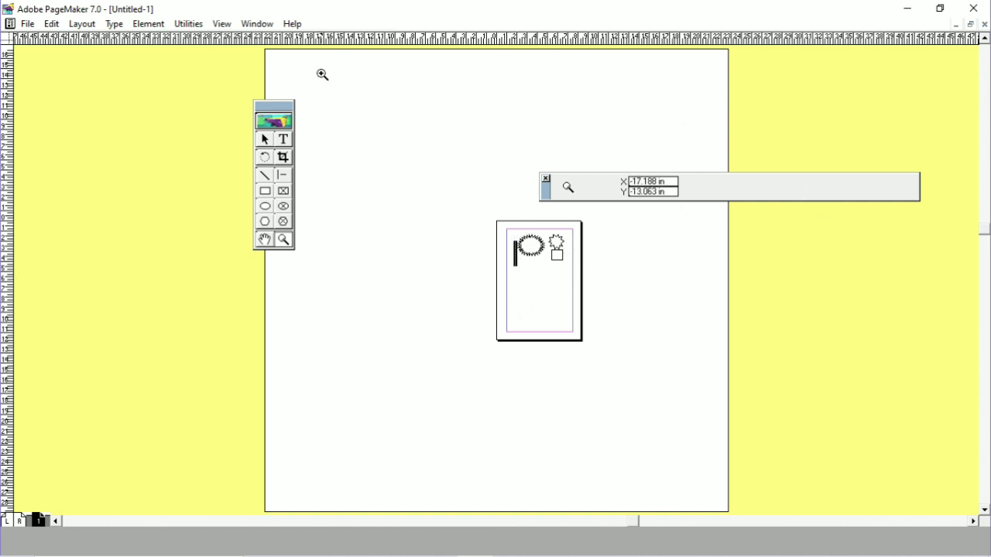
pyautogui.click(556, 287)
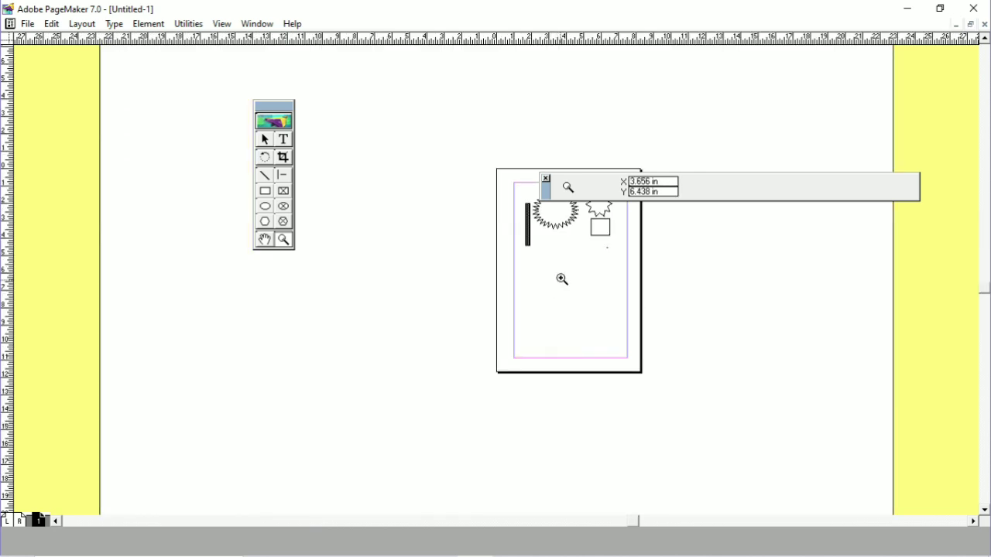
# Step: Step the page view through the preset sizes 50%, 75% and 100%
pyautogui.rightClick(573, 256)
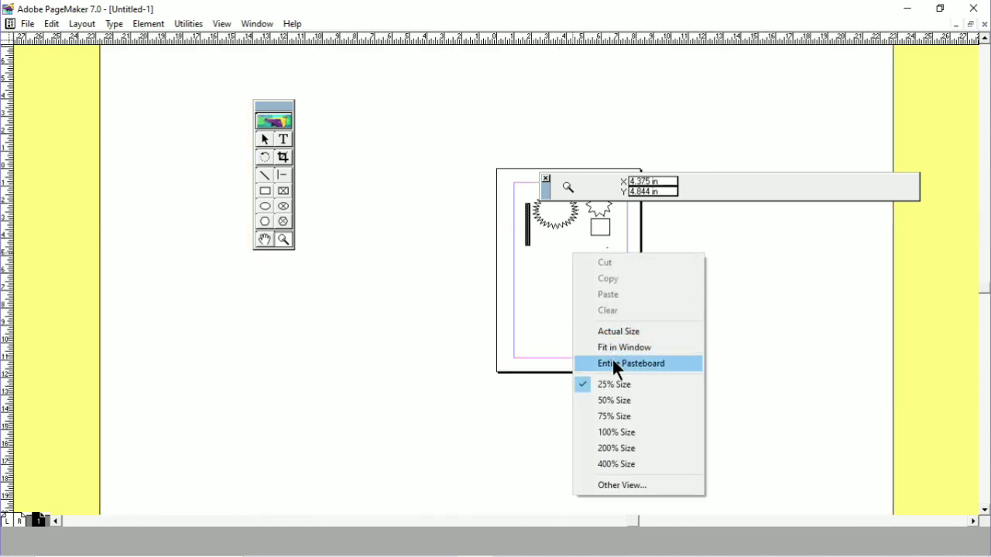
pyautogui.click(623, 411)
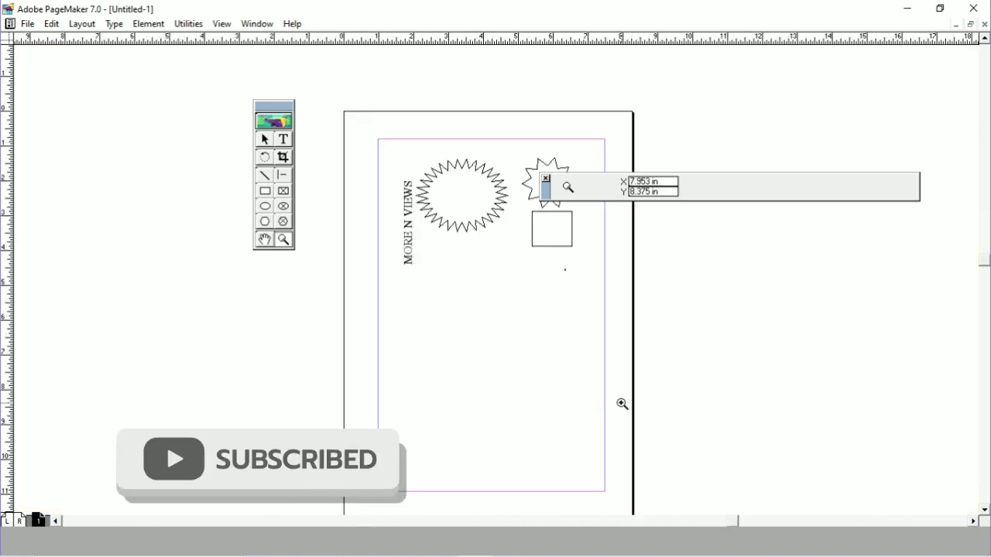
pyautogui.rightClick(523, 299)
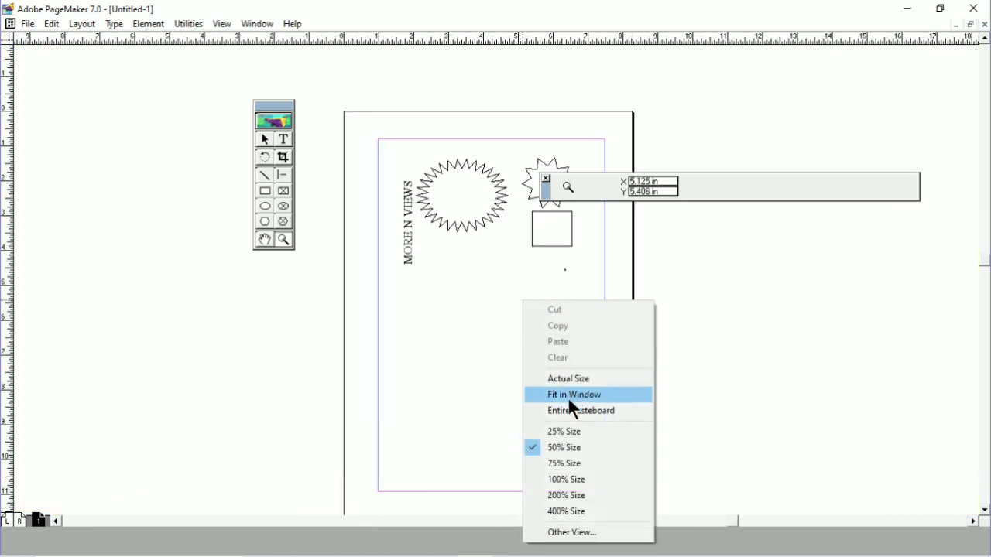
pyautogui.click(564, 463)
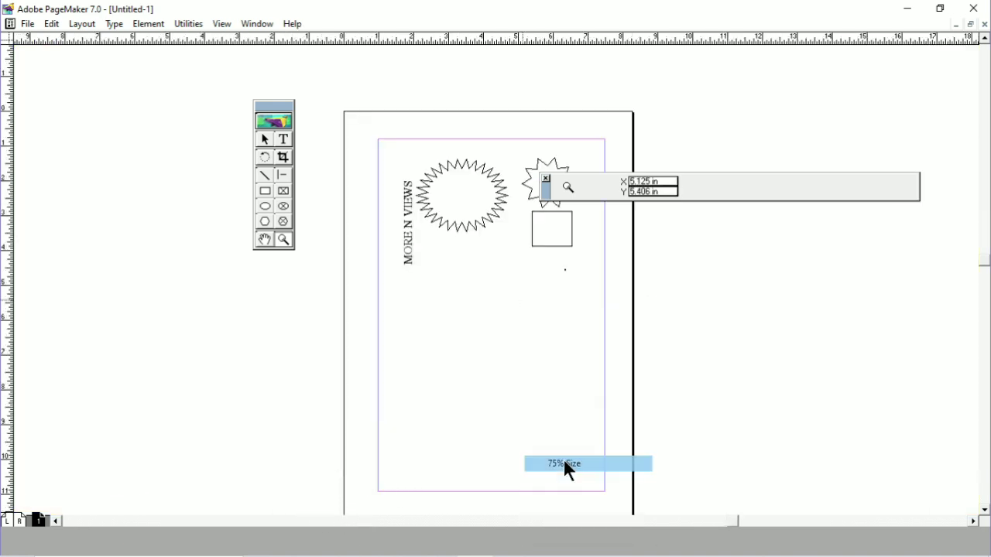
pyautogui.rightClick(473, 272)
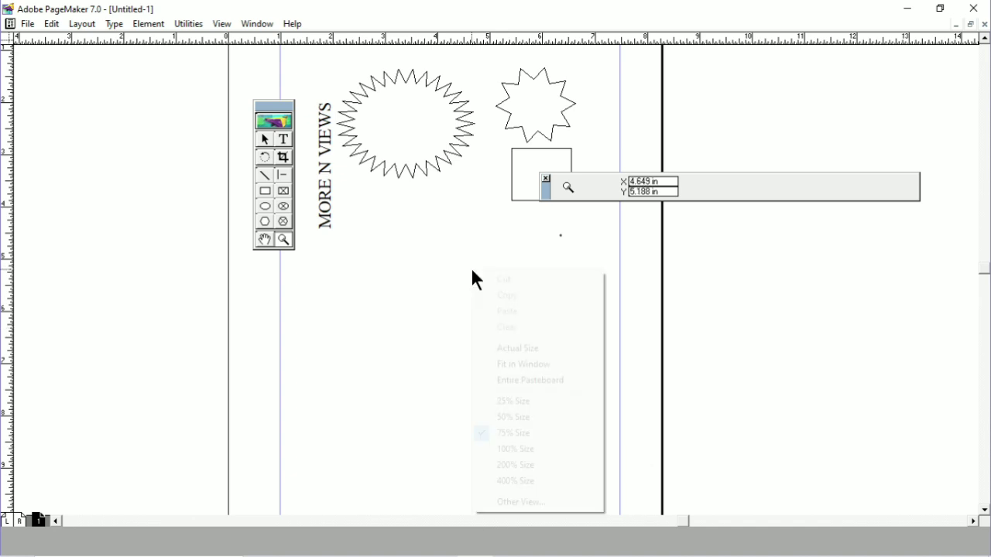
pyautogui.click(514, 450)
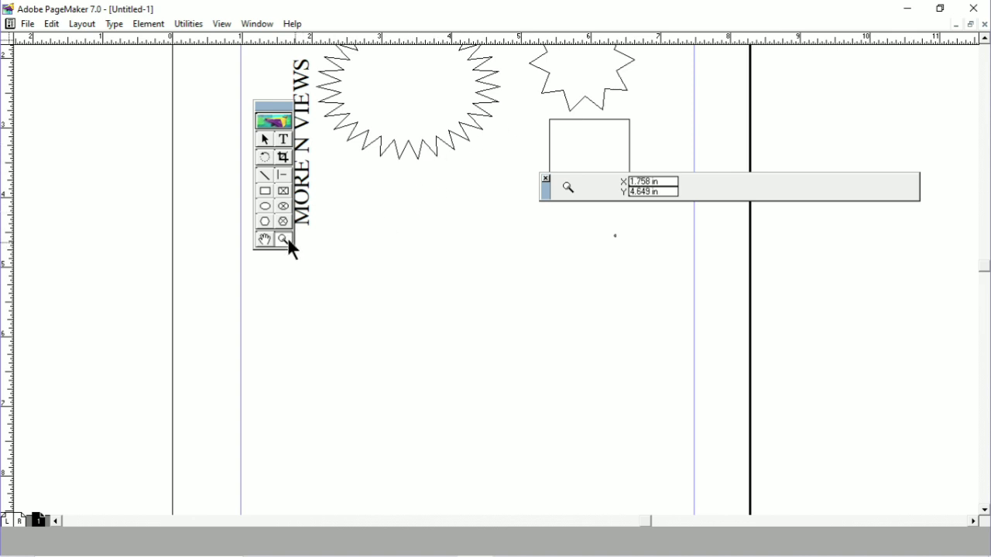
# Step: Magnify the large star to 400% with the Zoom tool and return the view to Fit in Window
pyautogui.click(414, 105)
pyautogui.click(464, 178)
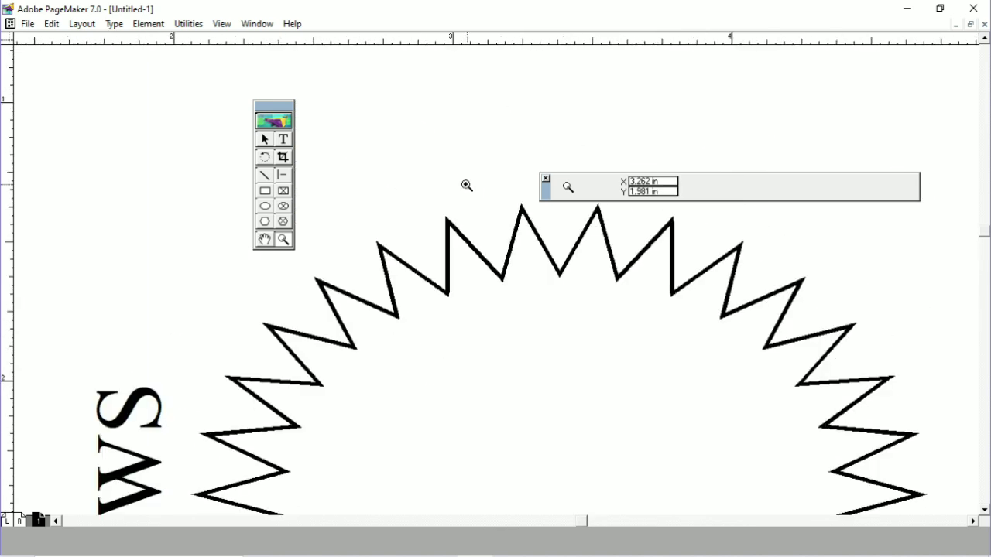
pyautogui.rightClick(419, 163)
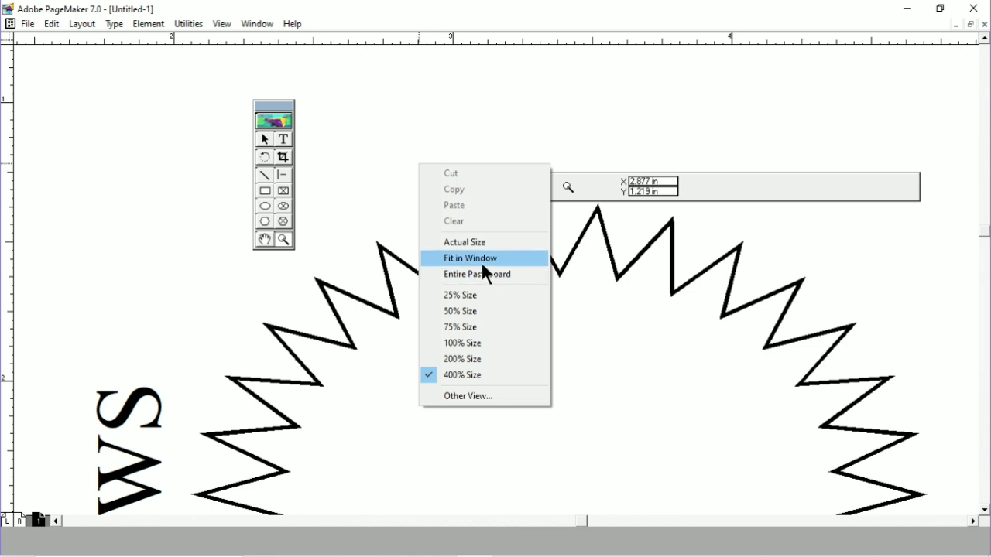
pyautogui.click(481, 261)
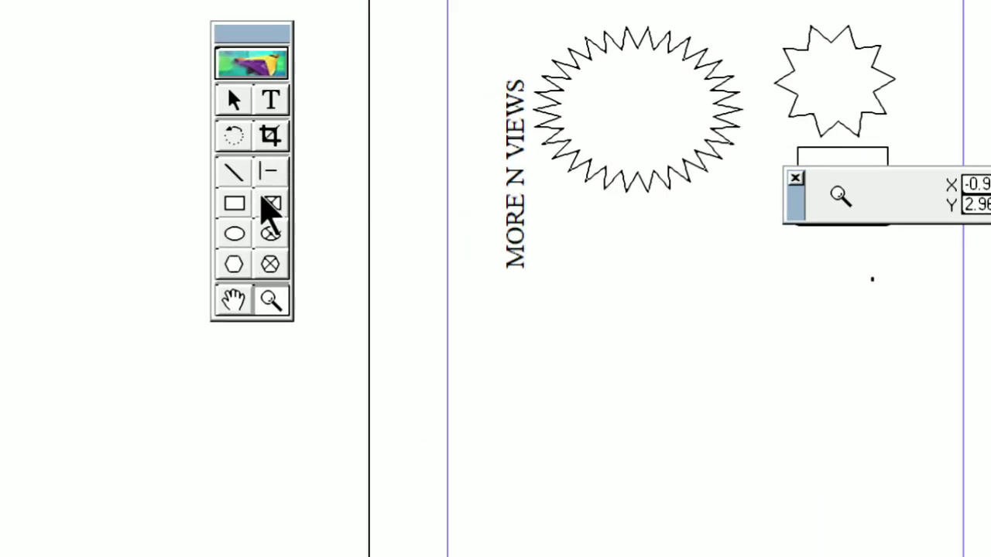
# Step: Draw a wide rectangular frame below the stars and enter the text "MORE N VIEWS" inside it
pyautogui.click(271, 203)
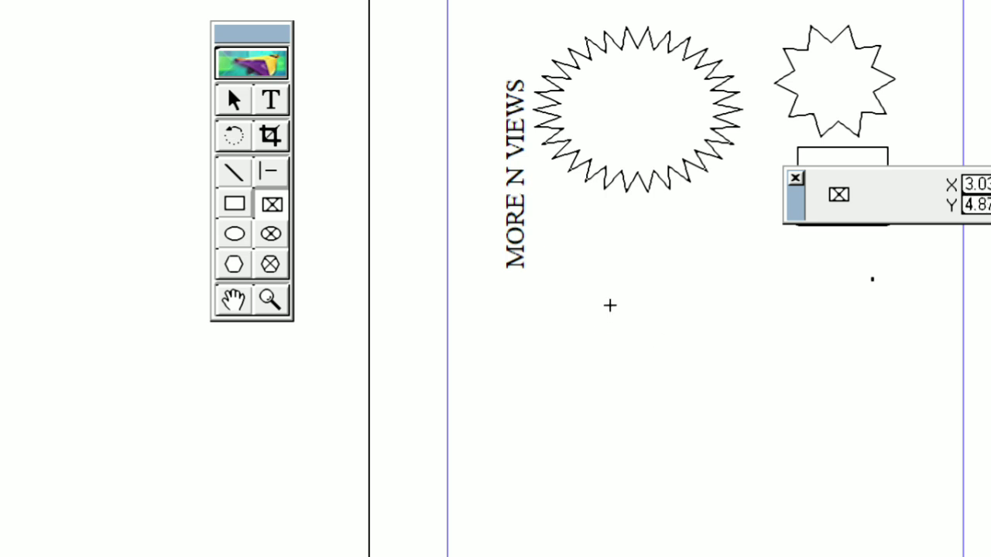
pyautogui.moveTo(605, 298)
pyautogui.mouseDown()
pyautogui.moveTo(754, 408)
pyautogui.moveTo(856, 440)
pyautogui.moveTo(911, 432)
pyautogui.mouseUp()
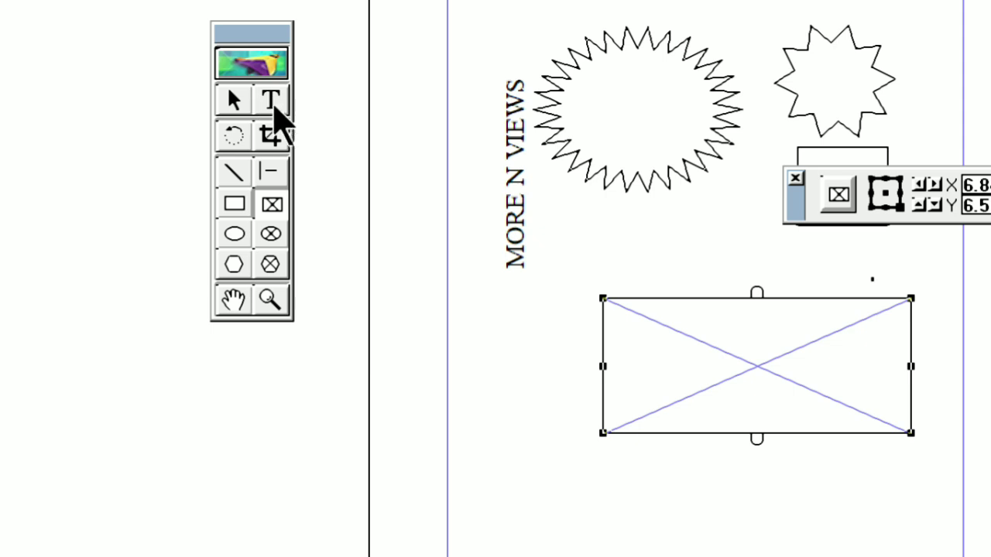
pyautogui.click(272, 102)
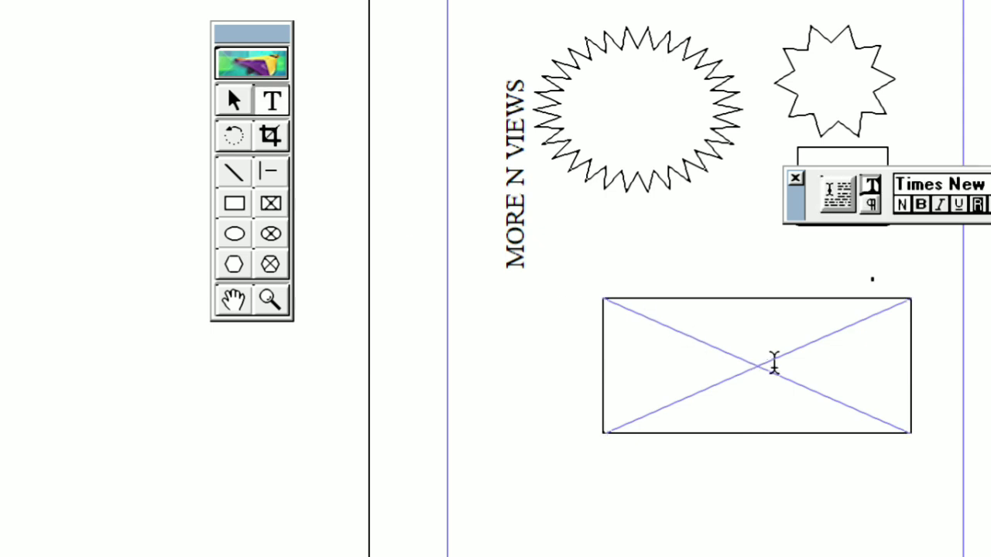
pyautogui.click(773, 364)
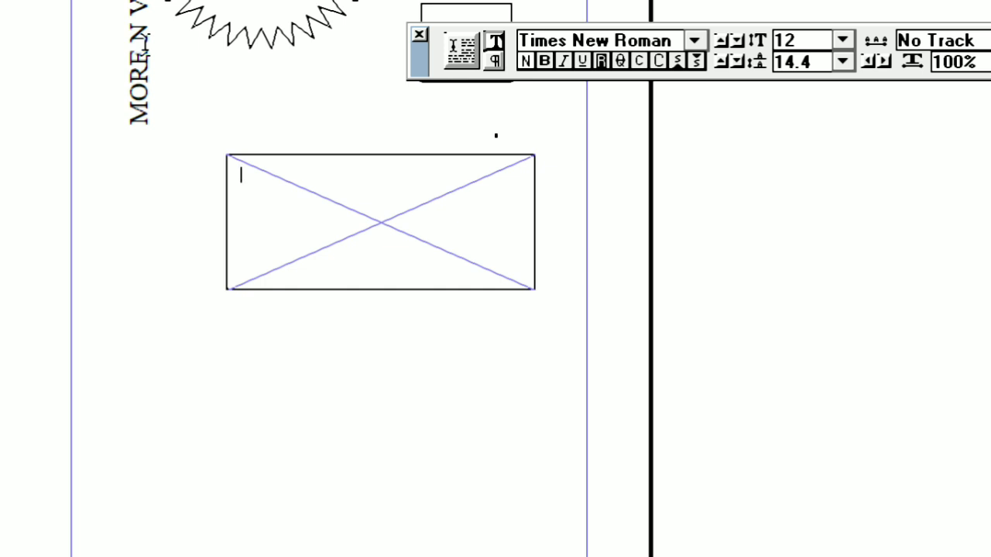
pyautogui.write('MORE')
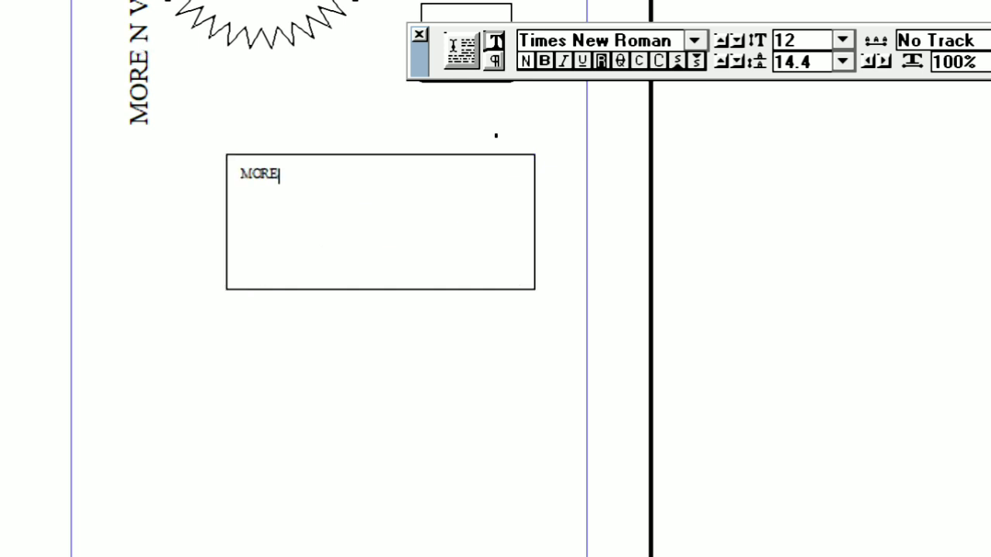
pyautogui.write(' N VIEWS')
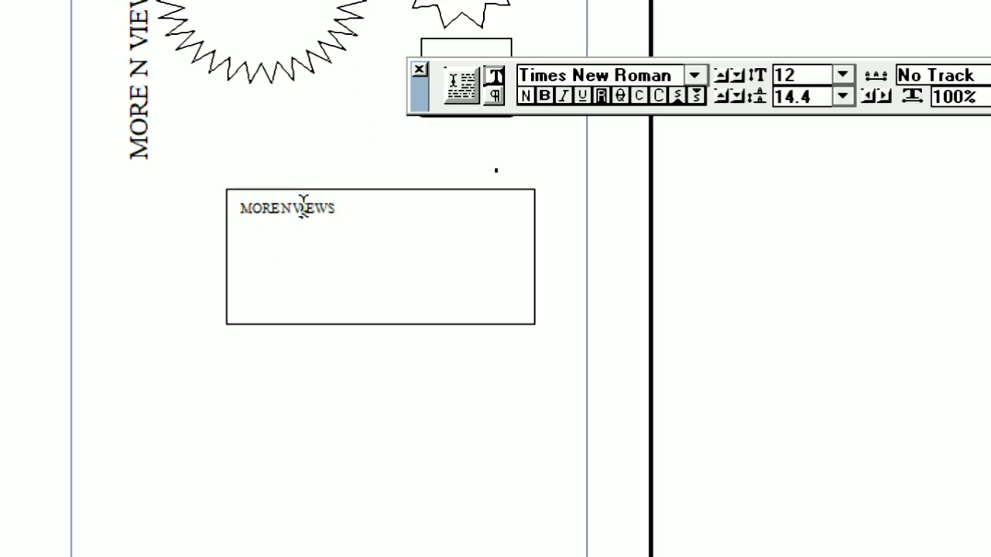
# Step: Format the text in the rectangular frame at 31 pt, bold, centred and underlined
pyautogui.tripleClick(302, 207)
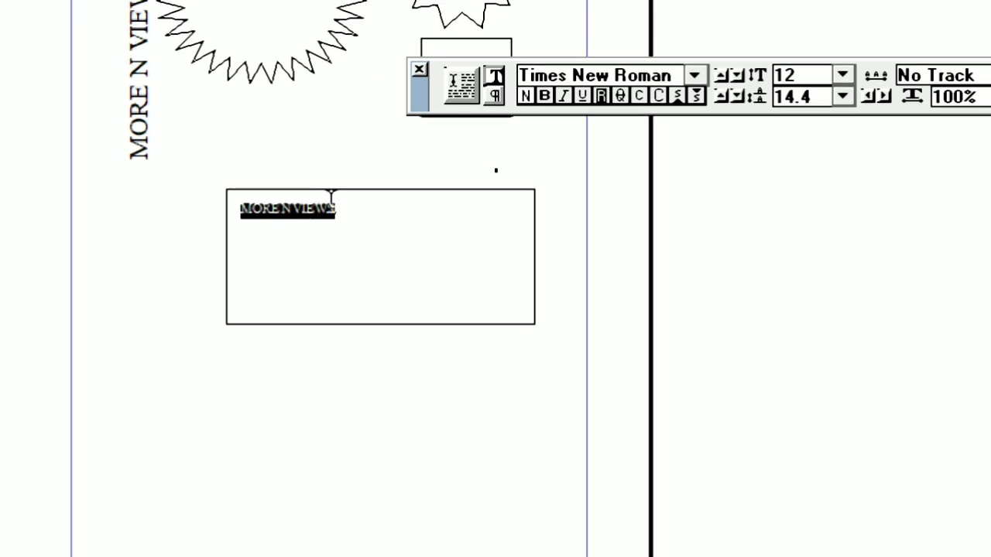
pyautogui.hotkey('ctrl', 'alt', 'shift', '.')
pyautogui.hotkey('ctrl', 'alt', 'shift', '.')
pyautogui.hotkey('ctrl', 'alt', 'shift', '.')
pyautogui.hotkey('ctrl', 'alt', 'shift', '.')
pyautogui.hotkey('ctrl', 'alt', 'shift', '.')
pyautogui.hotkey('ctrl', 'alt', 'shift', '.')
pyautogui.hotkey('ctrl', 'alt', 'shift', '.')
pyautogui.hotkey('ctrl', 'alt', 'shift', '.')
pyautogui.hotkey('ctrl', 'alt', 'shift', '.')
pyautogui.hotkey('ctrl', 'alt', 'shift', '.')
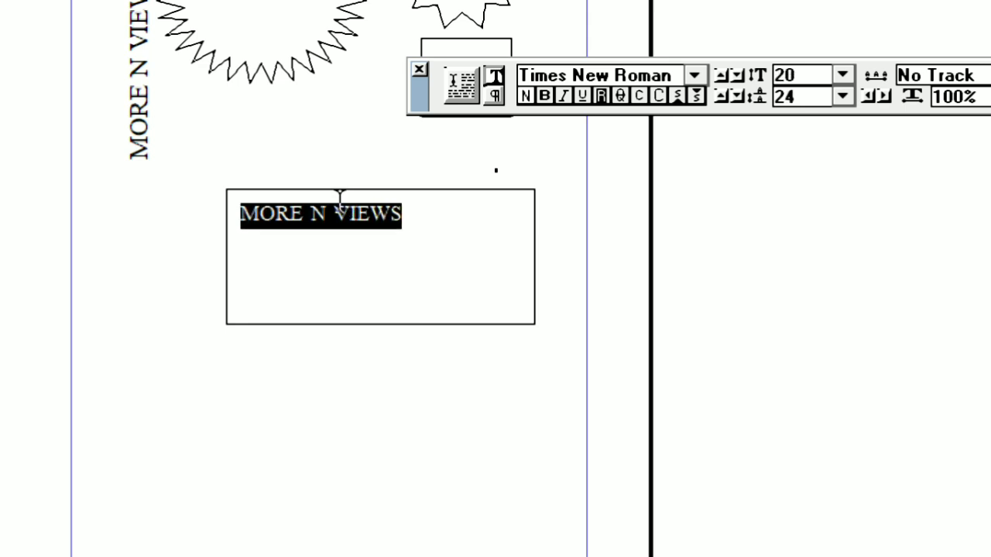
pyautogui.hotkey('ctrl', 'alt', 'shift', '.')
pyautogui.hotkey('ctrl', 'alt', 'shift', '.')
pyautogui.hotkey('ctrl', 'alt', 'shift', '.')
pyautogui.hotkey('ctrl', 'shift', 'b')
pyautogui.hotkey('ctrl', 'shift', 'c')
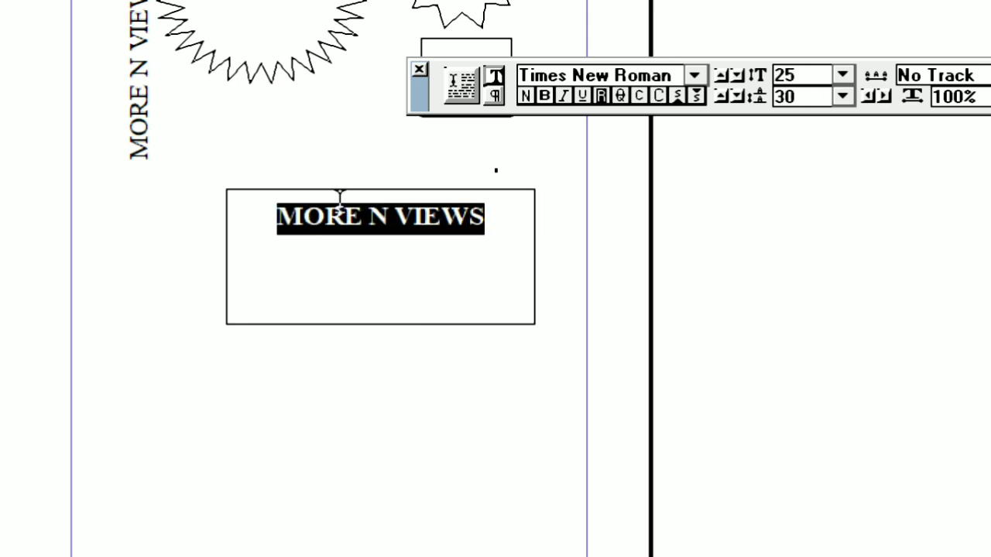
pyautogui.hotkey('ctrl', 'alt', 'shift', '.')
pyautogui.hotkey('ctrl', 'alt', 'shift', '.')
pyautogui.hotkey('ctrl', 'alt', 'shift', '.')
pyautogui.hotkey('ctrl', 'alt', 'shift', '.')
pyautogui.hotkey('ctrl', 'alt', 'shift', '.')
pyautogui.hotkey('ctrl', 'alt', 'shift', '.')
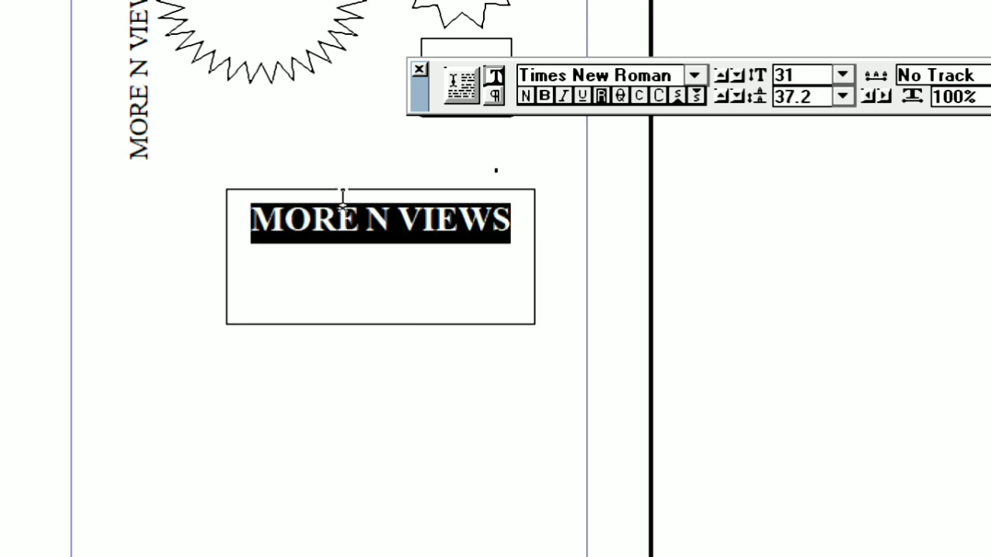
pyautogui.hotkey('ctrl', 'shift', 'u')
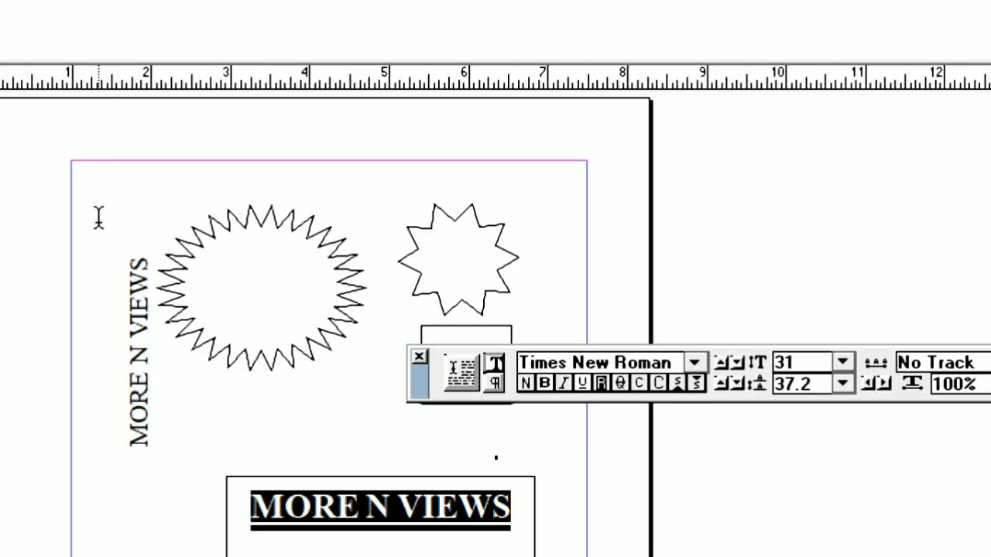
# Step: Move the rectangular text frame around below the stars and delete it with its text
pyautogui.click(112, 279)
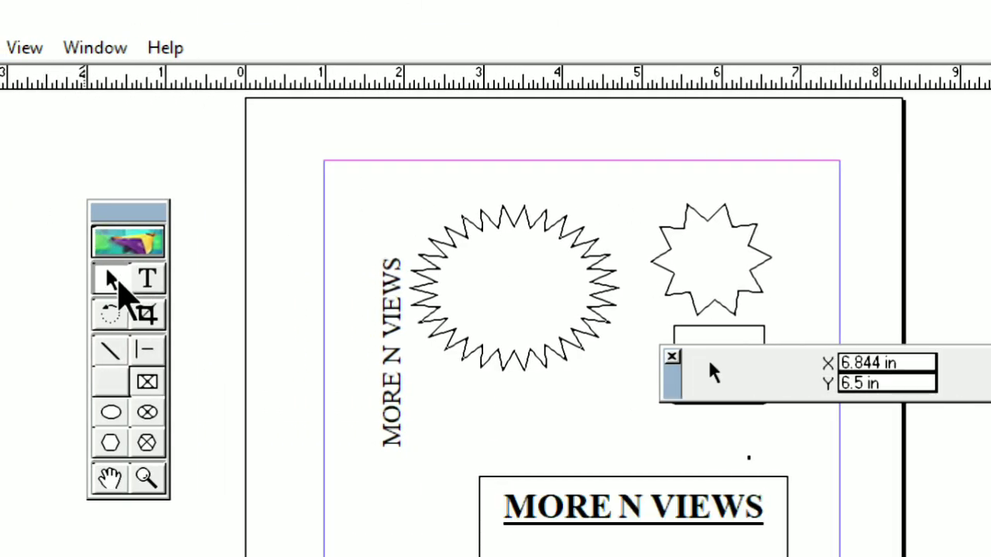
pyautogui.moveTo(659, 505); pyautogui.dragTo(606, 375)
pyautogui.moveTo(605, 280); pyautogui.dragTo(588, 361)
pyautogui.moveTo(632, 390); pyautogui.dragTo(709, 424)
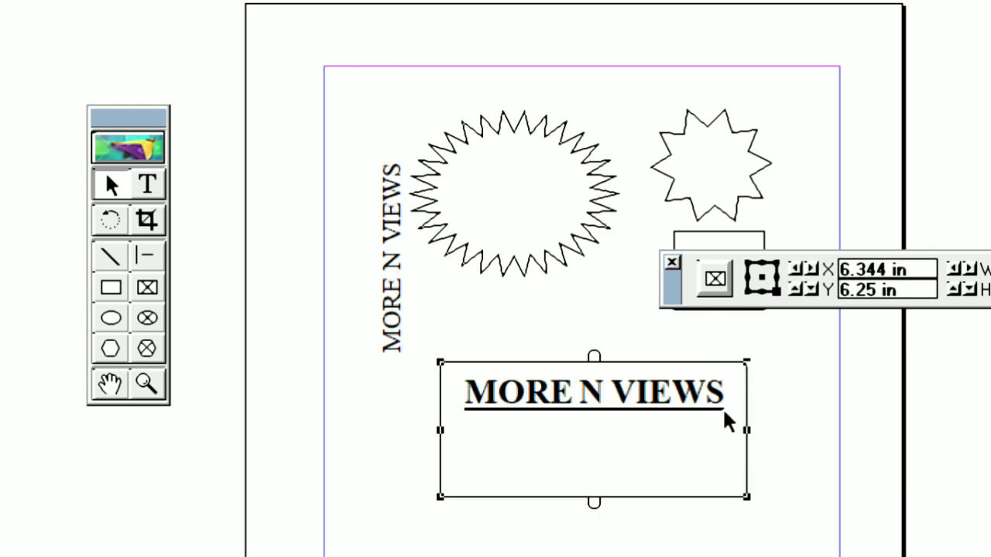
pyautogui.press('Delete')
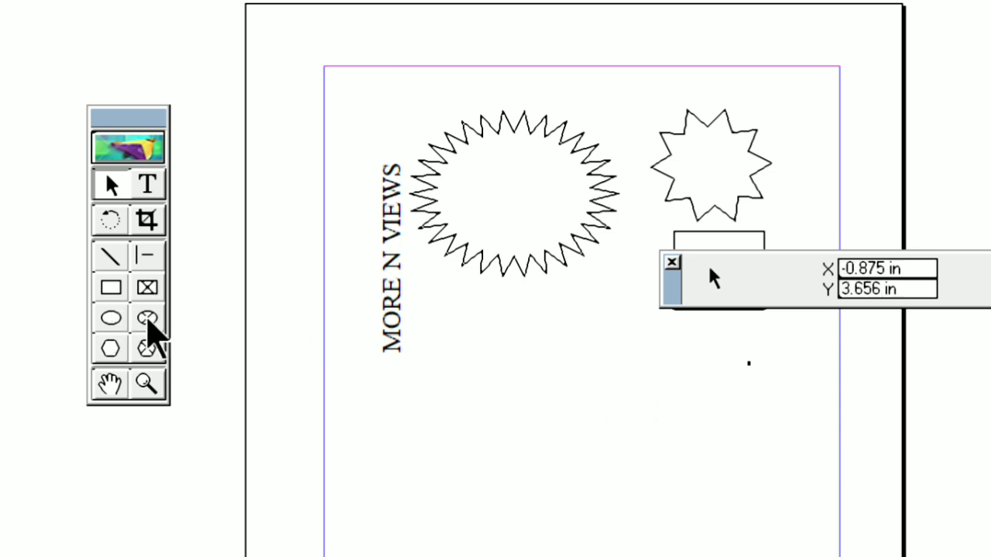
# Step: Draw an elliptical frame about 2.47 by 1.81 in below the stars and enter the text "MORE N VIEWS" inside it
pyautogui.click(147, 318)
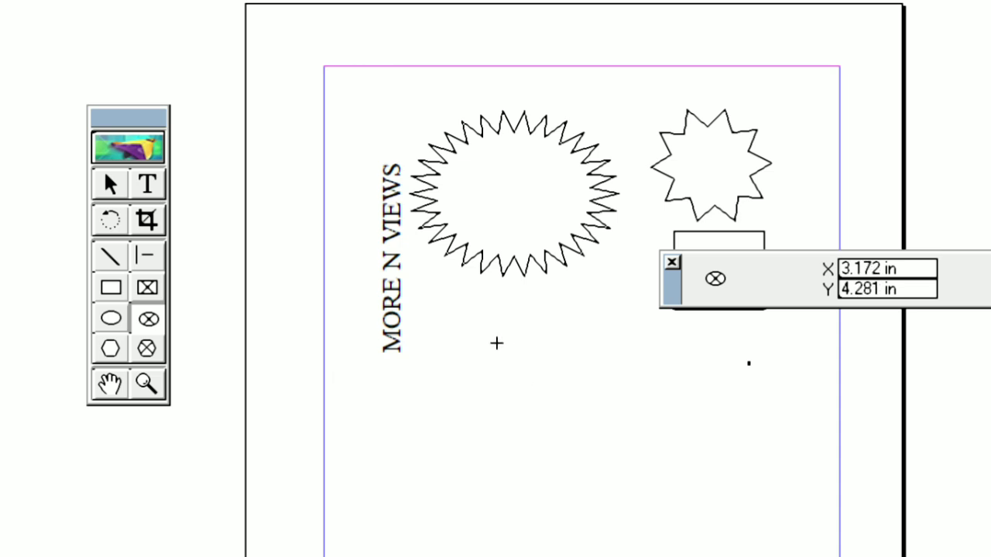
pyautogui.moveTo(496, 319); pyautogui.dragTo(691, 459)
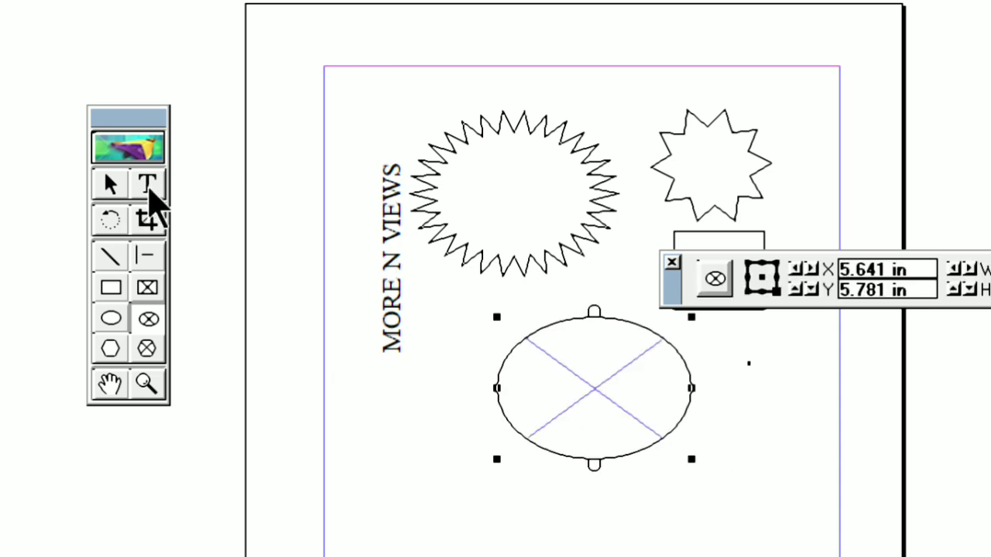
pyautogui.click(148, 185)
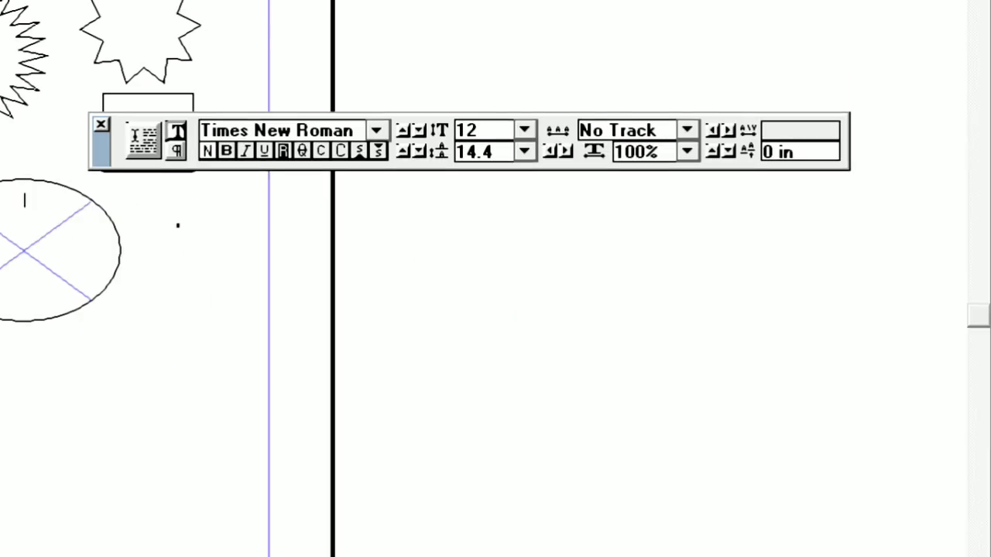
pyautogui.press('Return')
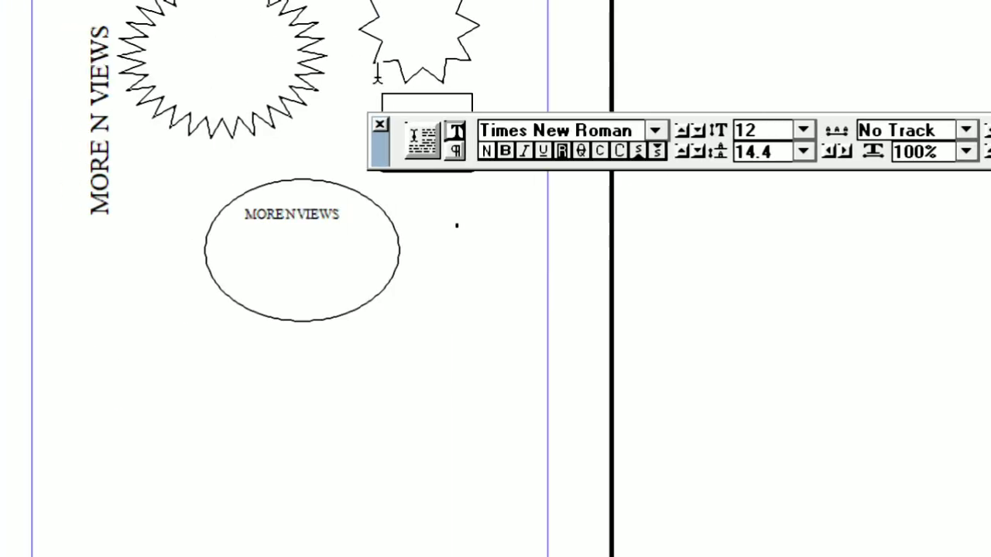
# Step: Format the text in the elliptical frame at 21 pt, centred, bold and underlined
pyautogui.tripleClick(343, 215)
pyautogui.hotkey('ctrl', 'shift', '.')
pyautogui.hotkey('ctrl', 'shift', '.')
pyautogui.hotkey('ctrl', 'shift', '.')
pyautogui.hotkey('ctrl', 'shift', '.')
pyautogui.hotkey('ctrl', 'shift', '.')
pyautogui.hotkey('ctrl', 'shift', '.')
pyautogui.hotkey('ctrl', 'shift', '.')
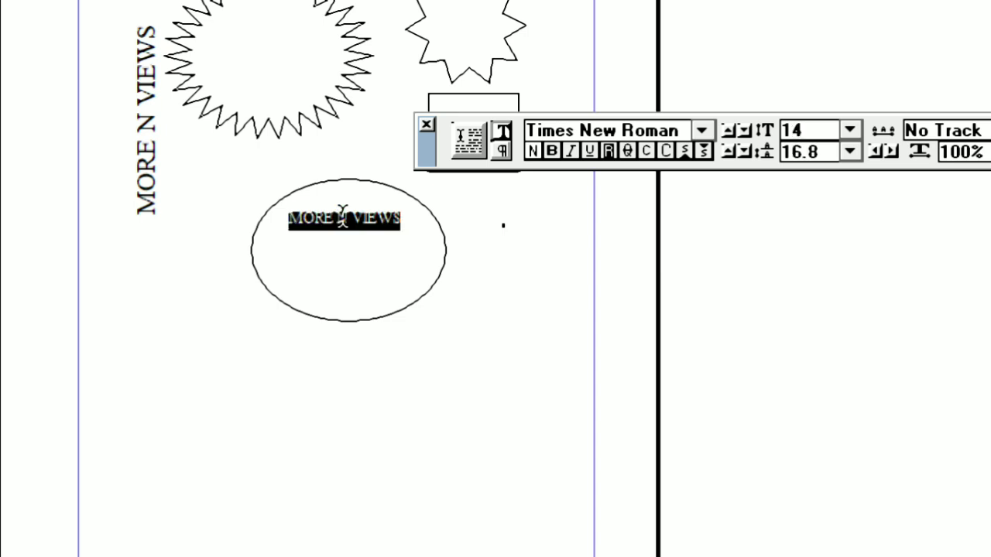
pyautogui.hotkey('ctrl', 'shift', '.')
pyautogui.hotkey('ctrl', 'shift', '.')
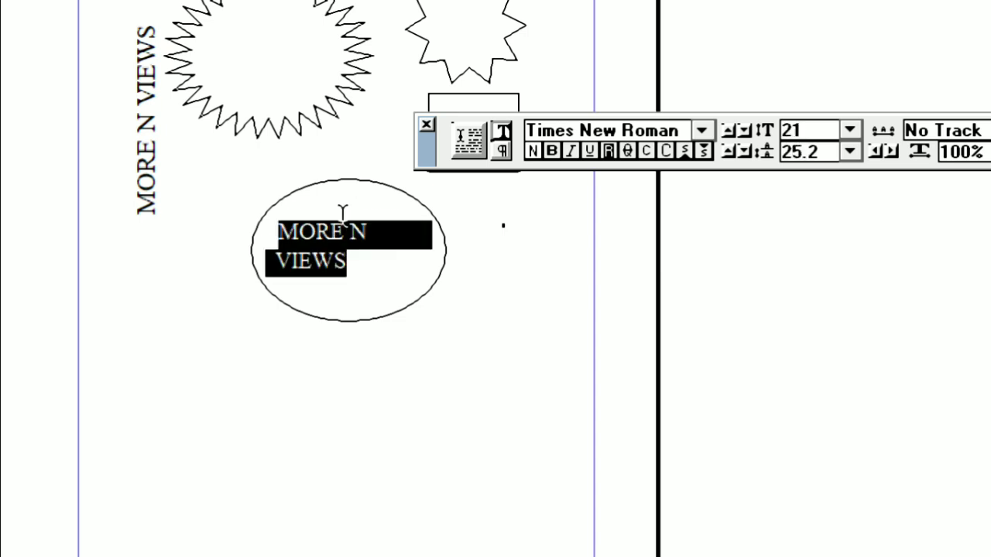
pyautogui.hotkey('ctrl', 'shift', 'c')
pyautogui.hotkey('ctrl', 'shift', 'b')
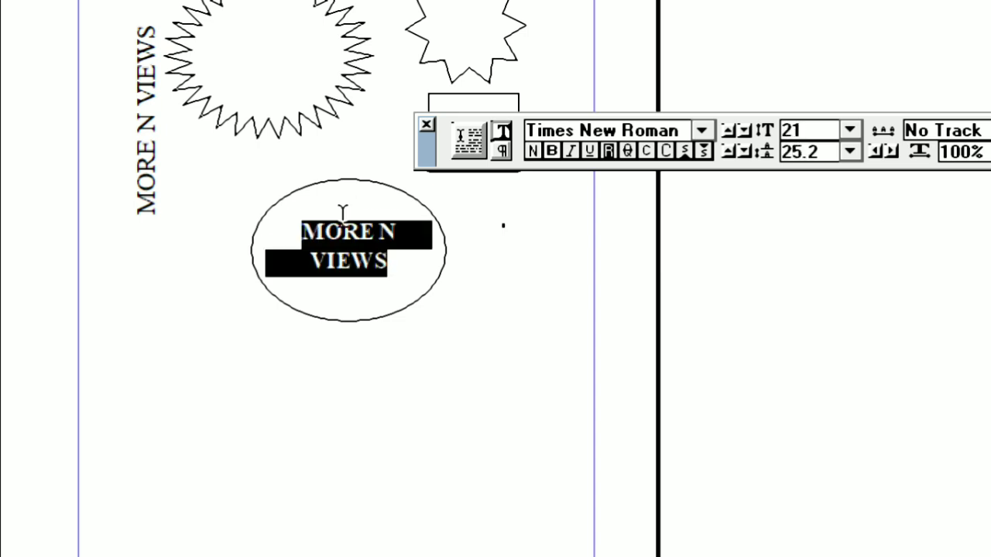
pyautogui.hotkey('ctrl', 'shift', 'u')
pyautogui.rightClick(328, 267)
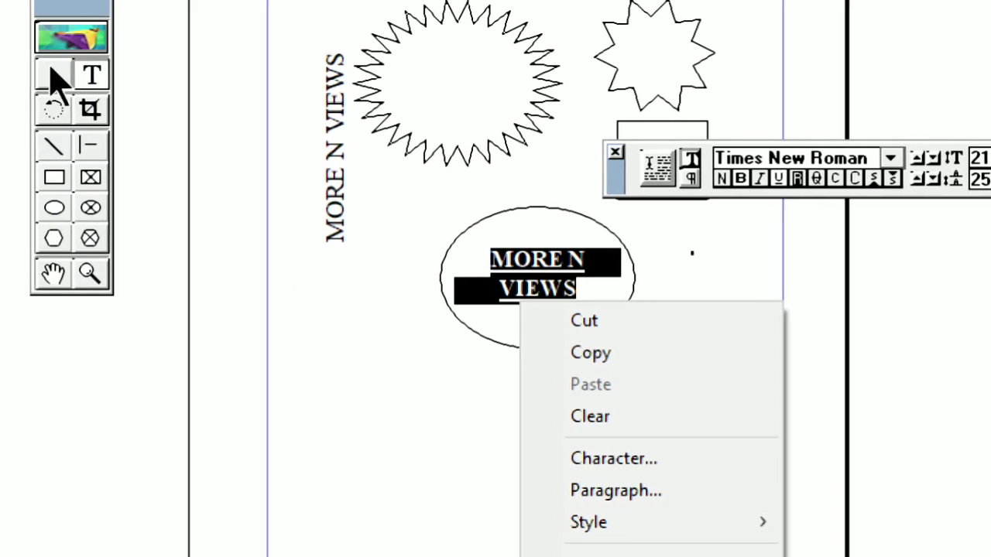
# Step: Move the elliptical text frame to just below the vertical text, near the page's left margin
pyautogui.click(53, 74)
pyautogui.click(572, 261)
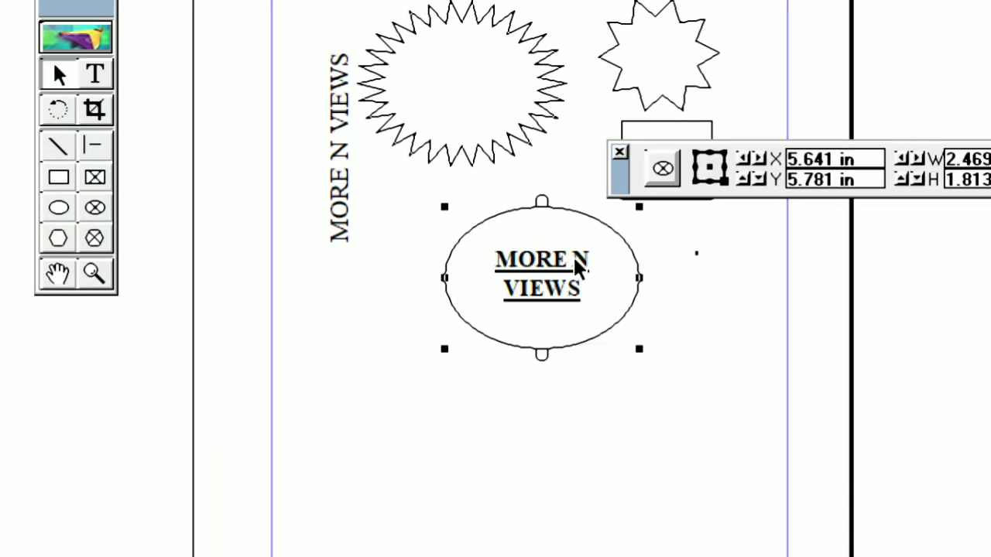
pyautogui.moveTo(574, 262); pyautogui.dragTo(663, 394)
pyautogui.moveTo(694, 433); pyautogui.dragTo(440, 332)
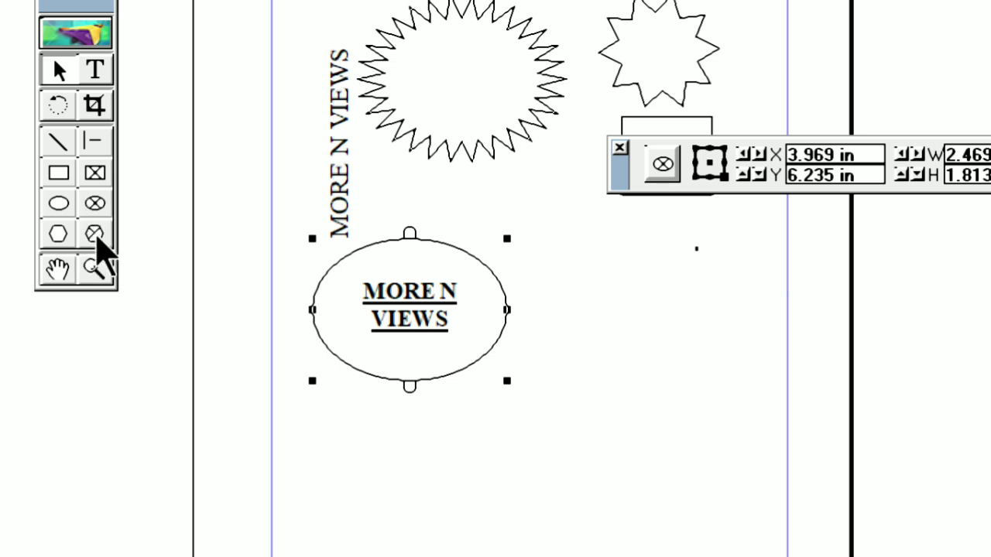
# Step: Draw a hexagonal frame about 3.03 by 2.63 in beside the ellipse and enter the text "MORE N VIEWS" inside it
pyautogui.click(93, 236)
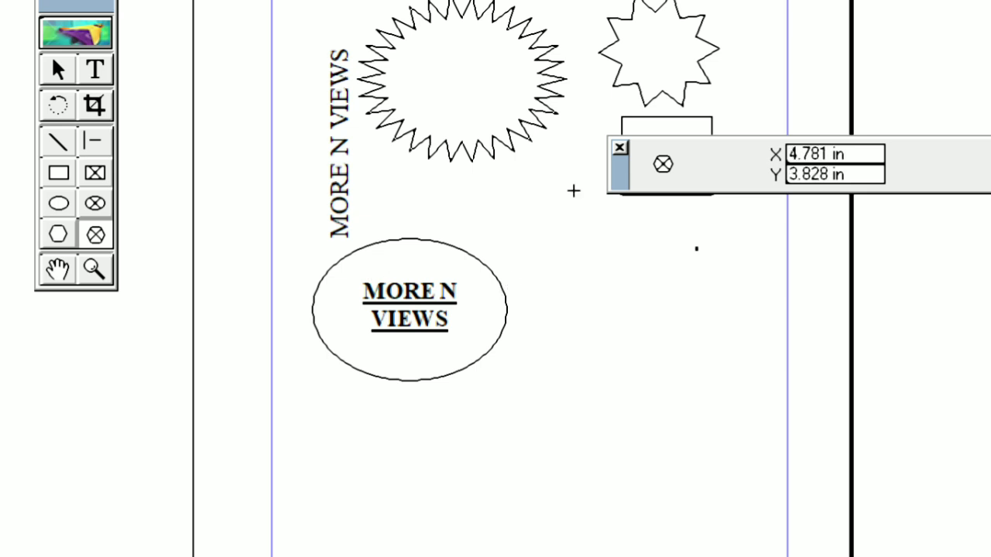
pyautogui.moveTo(522, 245); pyautogui.dragTo(762, 452)
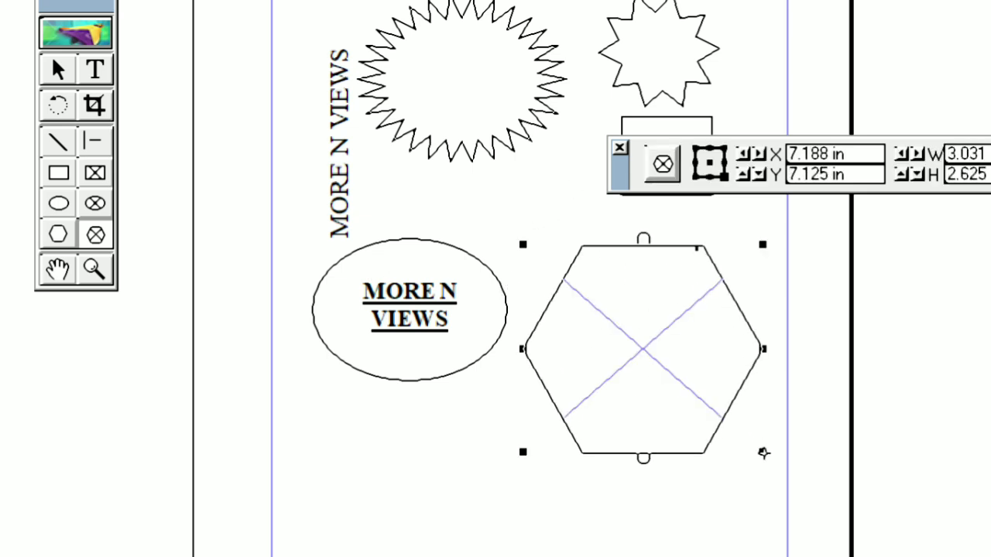
pyautogui.click(97, 74)
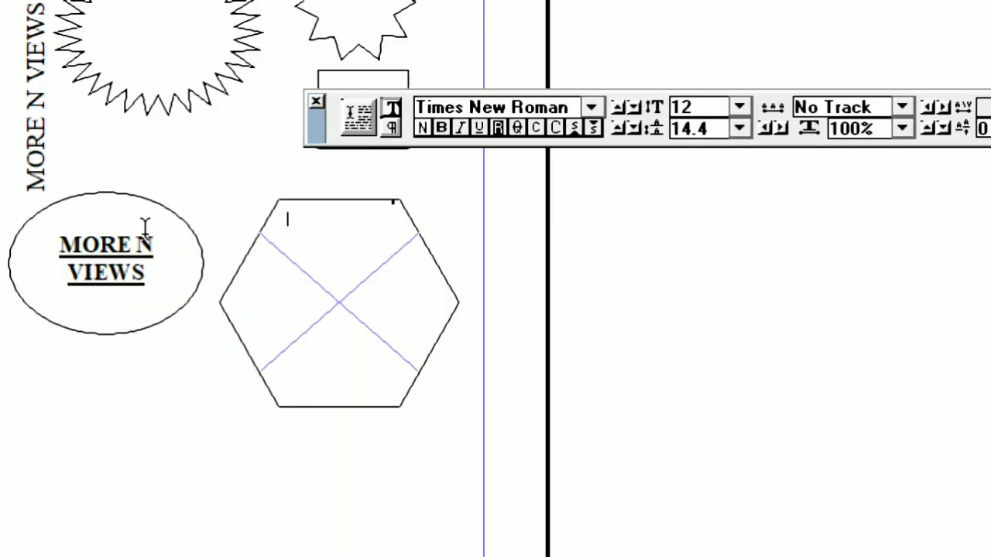
pyautogui.write('MORE N VIEWS')
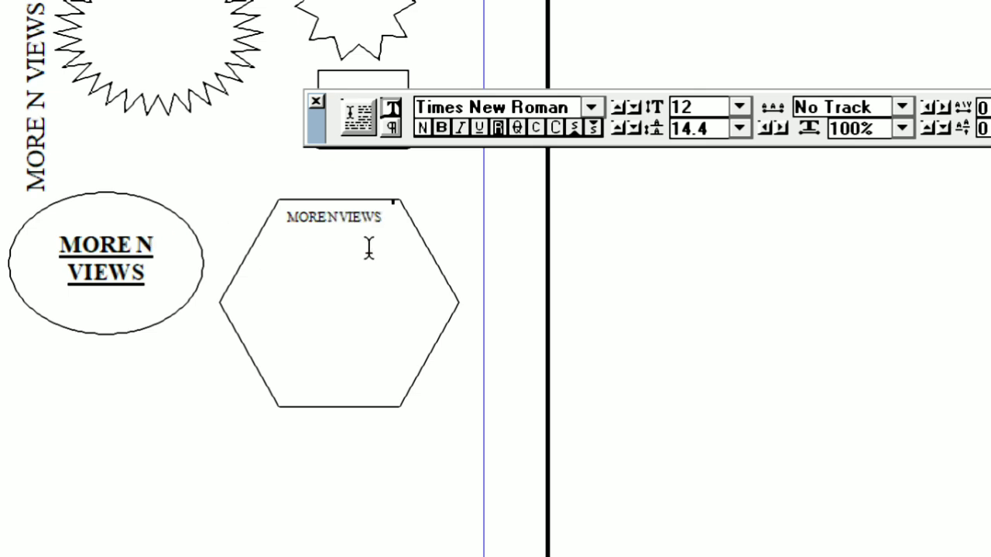
# Step: Centre the text in the hexagonal frame and enlarge it to 30 pt
pyautogui.hotkey('ctrl', 'a')
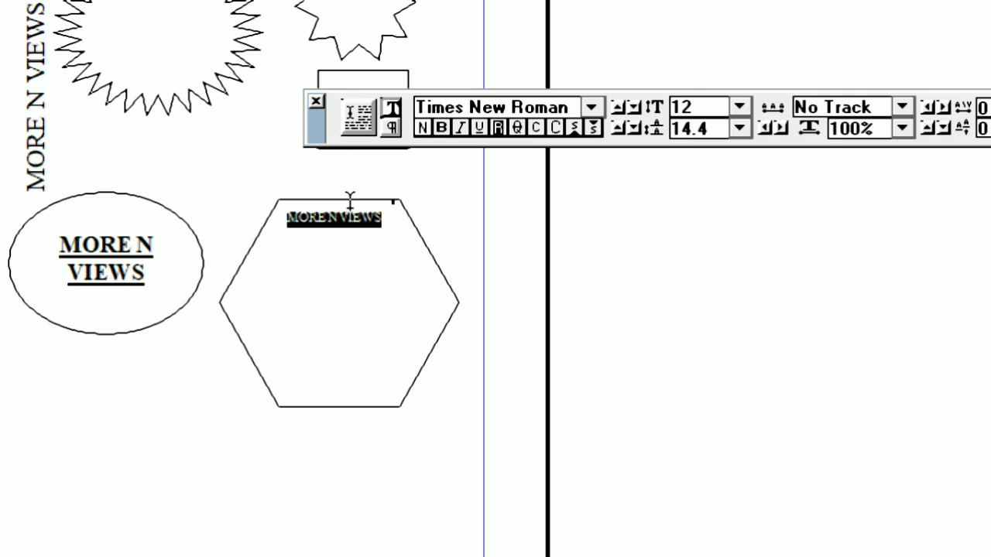
pyautogui.hotkey('ctrl', 'shift', 'c')
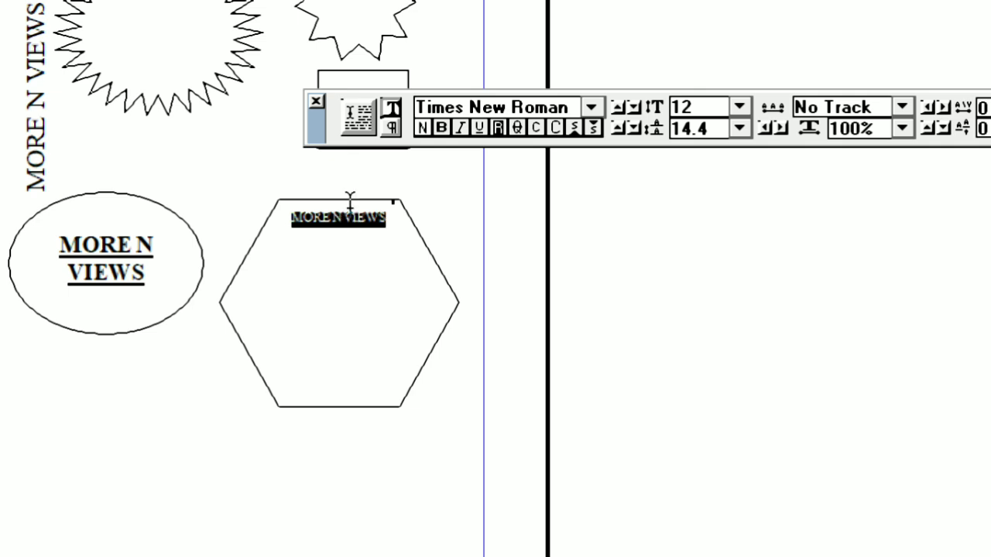
pyautogui.hotkey('ctrl', 'alt', 'shift', '.')
pyautogui.hotkey('ctrl', 'alt', 'shift', '.')
pyautogui.hotkey('ctrl', 'alt', 'shift', '.')
pyautogui.hotkey('ctrl', 'alt', 'shift', '.')
pyautogui.hotkey('ctrl', 'alt', 'shift', '.')
pyautogui.hotkey('ctrl', 'alt', 'shift', '.')
pyautogui.hotkey('ctrl', 'alt', 'shift', '.')
pyautogui.hotkey('ctrl', 'alt', 'shift', '.')
pyautogui.hotkey('ctrl', 'alt', 'shift', '.')
pyautogui.hotkey('ctrl', 'alt', 'shift', '.')
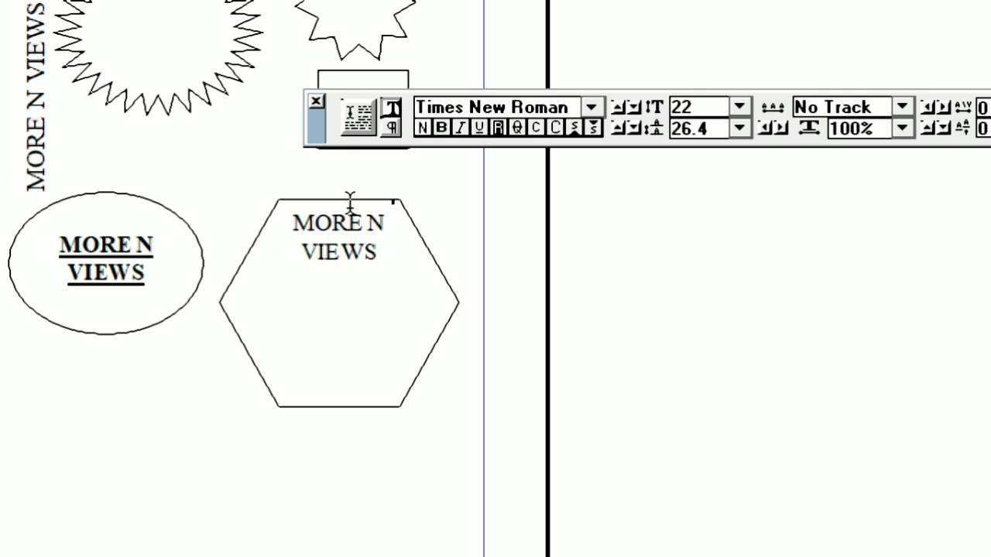
pyautogui.hotkey('ctrl', 'alt', 'shift', '.')
pyautogui.hotkey('ctrl', 'alt', 'shift', '.')
pyautogui.hotkey('ctrl', 'alt', 'shift', '.')
pyautogui.hotkey('ctrl', 'alt', 'shift', '.')
pyautogui.hotkey('ctrl', 'alt', 'shift', '.')
pyautogui.hotkey('ctrl', 'alt', 'shift', '.')
pyautogui.hotkey('ctrl', 'alt', 'shift', '.')
pyautogui.hotkey('ctrl', 'alt', 'shift', '.')
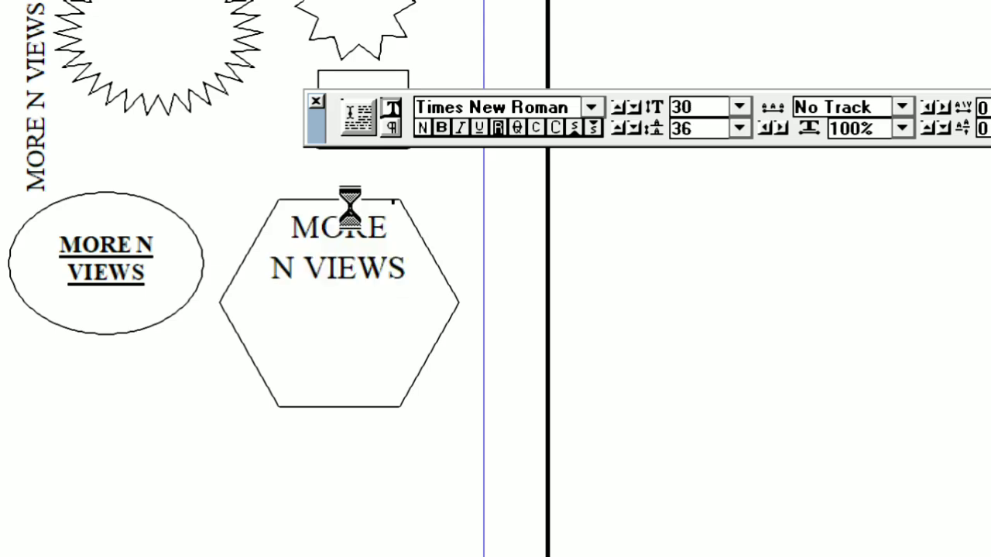
pyautogui.hotkey('ctrl', 'alt', 'shift', '.')
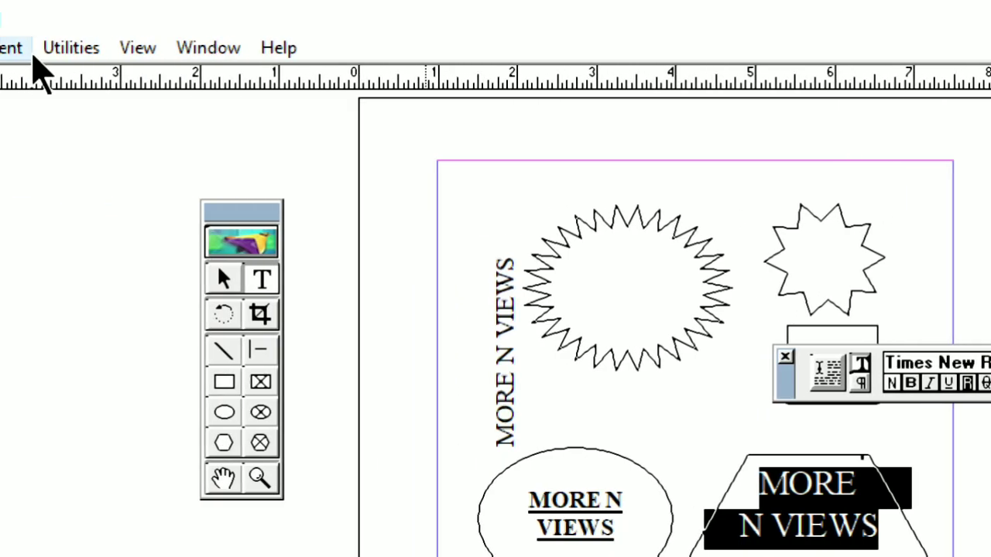
# Step: Select the hexagonal frame and set its number of sides to 25 in the Polygon Settings
pyautogui.click(60, 49)
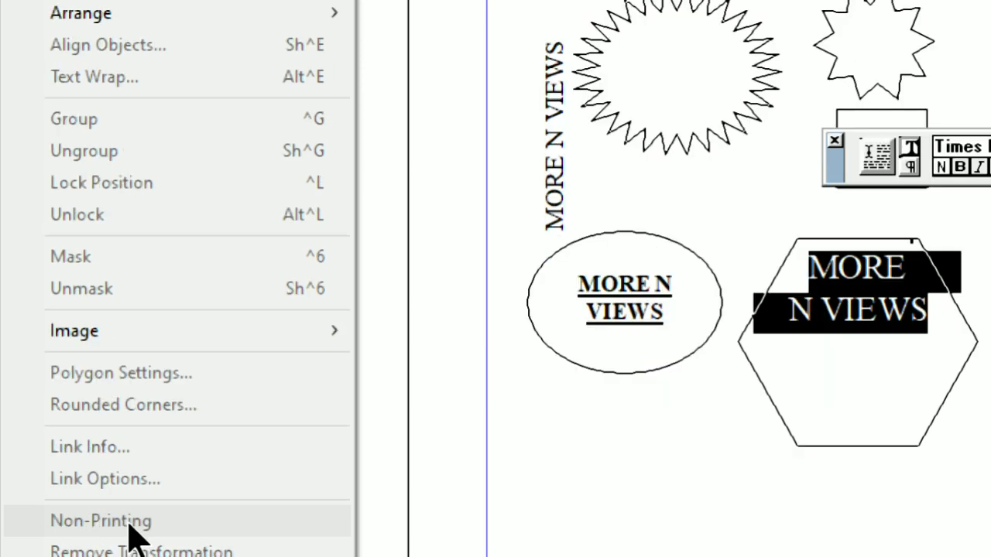
pyautogui.click(822, 319)
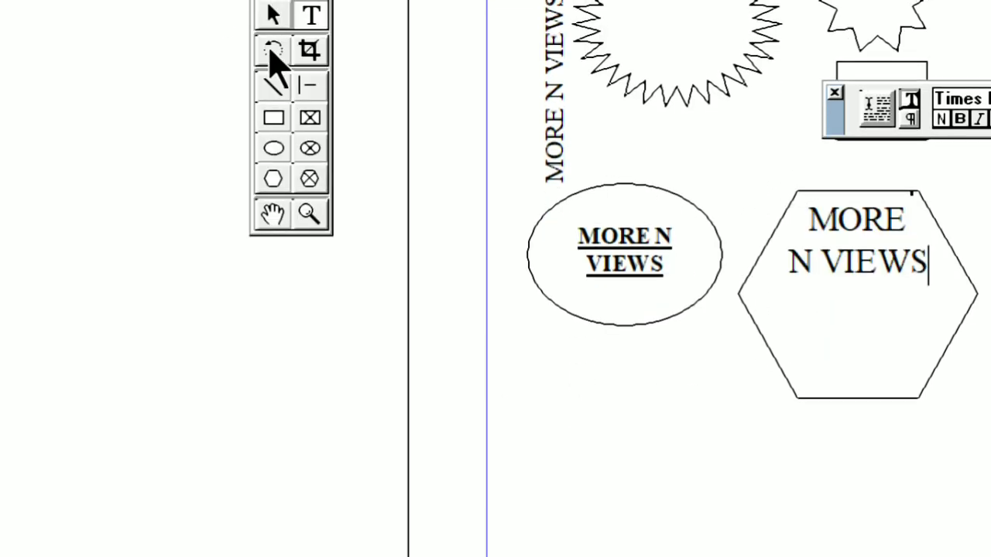
pyautogui.click(273, 13)
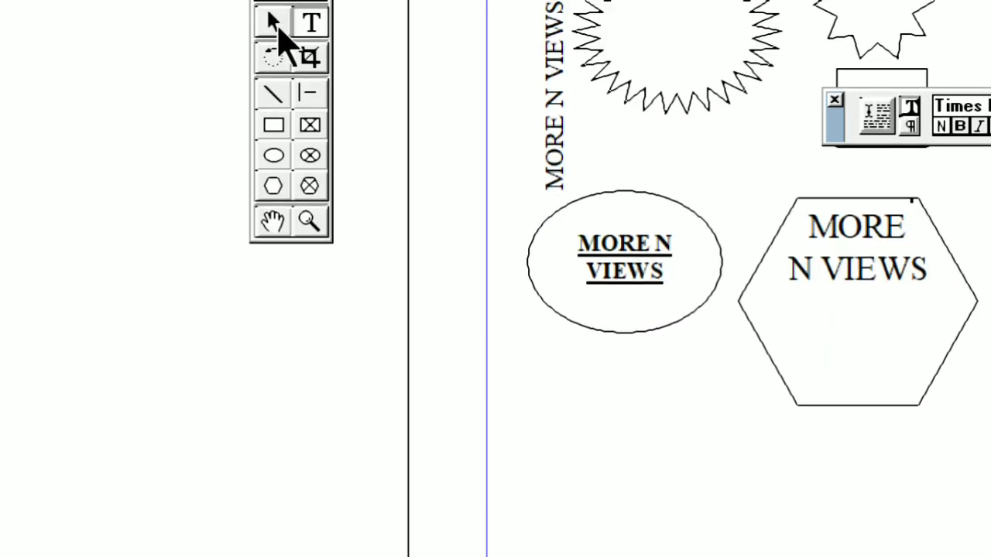
pyautogui.click(800, 201)
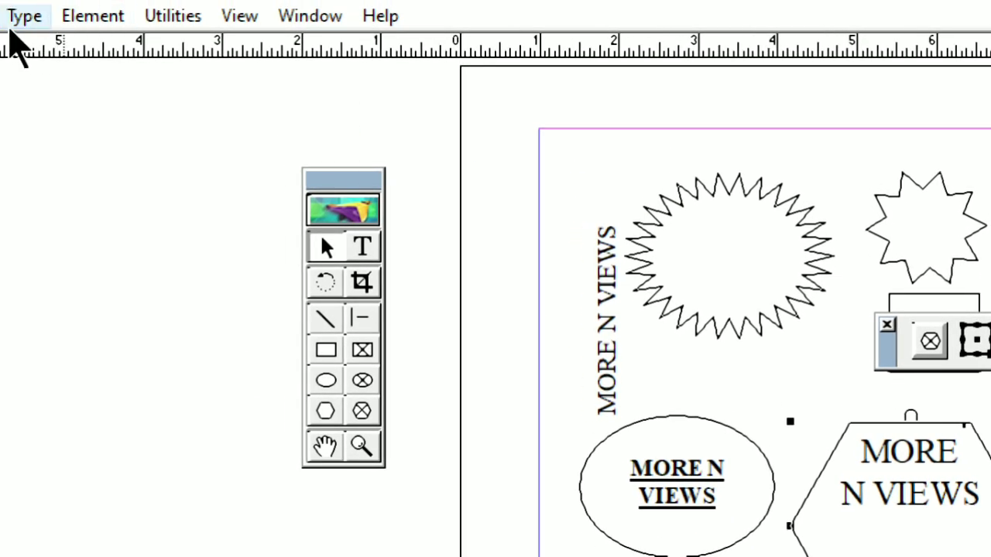
pyautogui.click(120, 16)
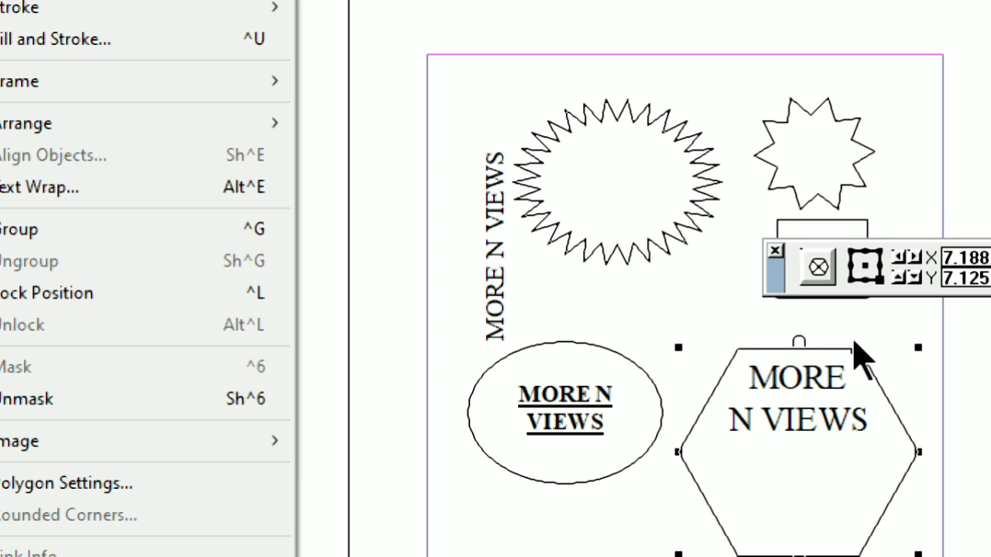
pyautogui.click(69, 481)
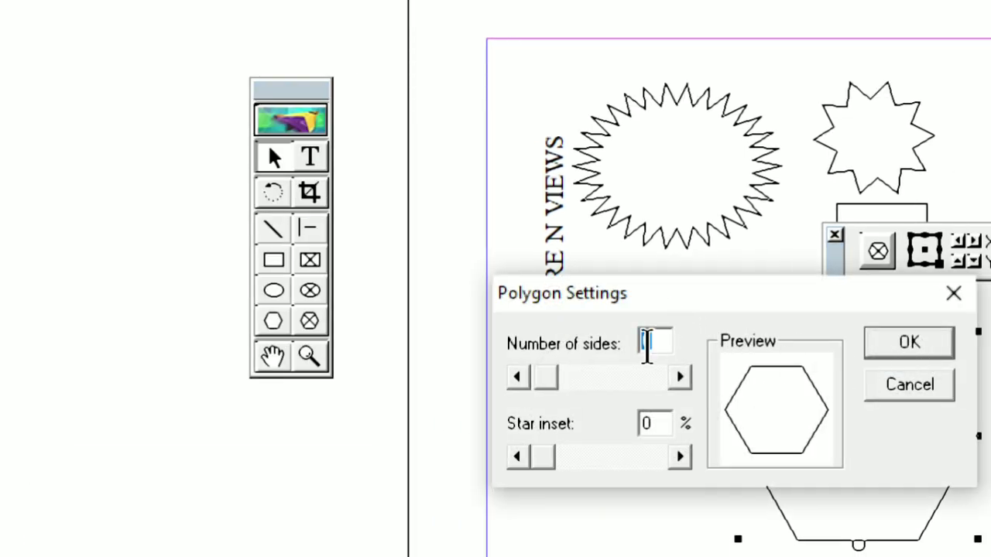
pyautogui.write('2')
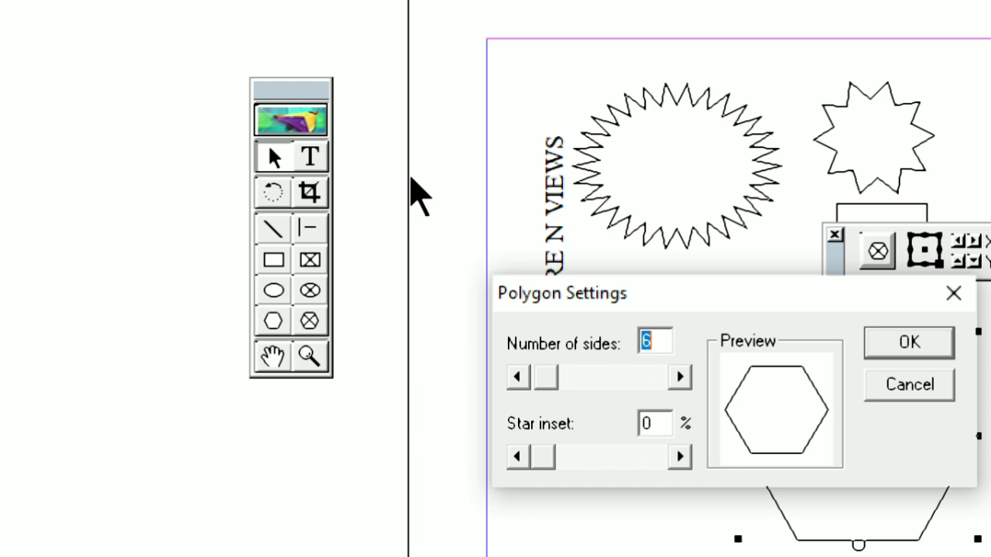
pyautogui.write('5')
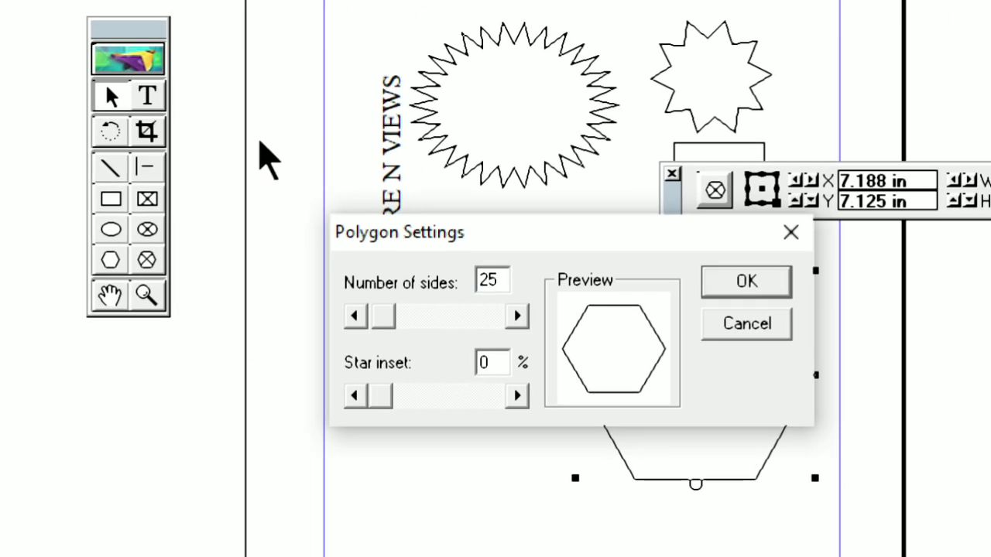
# Step: Set the star inset to 17% for the 25-sided frame and apply the polygon settings
pyautogui.click(517, 396)
pyautogui.click(517, 395)
pyautogui.click(517, 396)
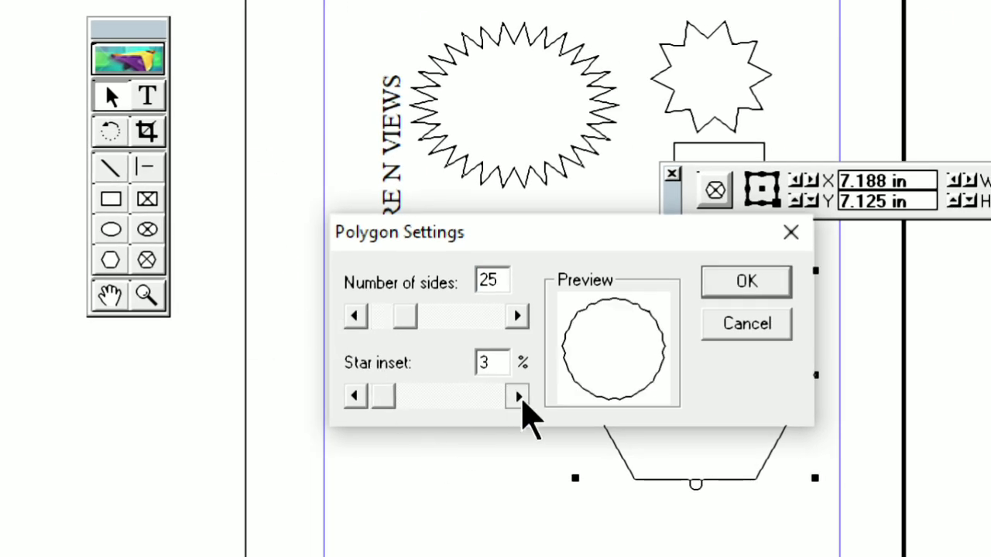
pyautogui.click(517, 395)
pyautogui.click(517, 395)
pyautogui.click(517, 396)
pyautogui.click(517, 395)
pyautogui.click(517, 396)
pyautogui.click(517, 395)
pyautogui.click(517, 395)
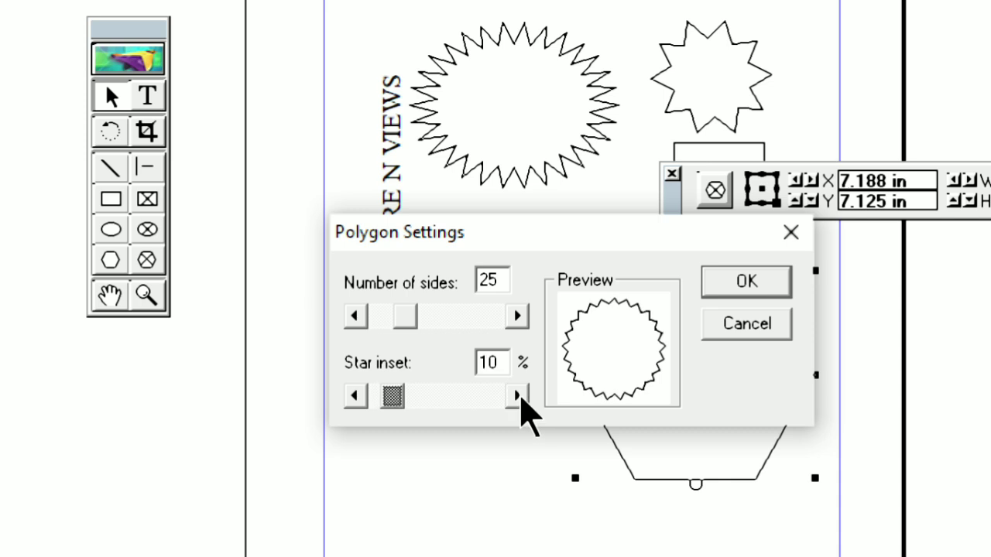
pyautogui.click(516, 395)
pyautogui.click(517, 396)
pyautogui.click(517, 395)
pyautogui.click(517, 396)
pyautogui.click(517, 395)
pyautogui.click(517, 396)
pyautogui.click(517, 395)
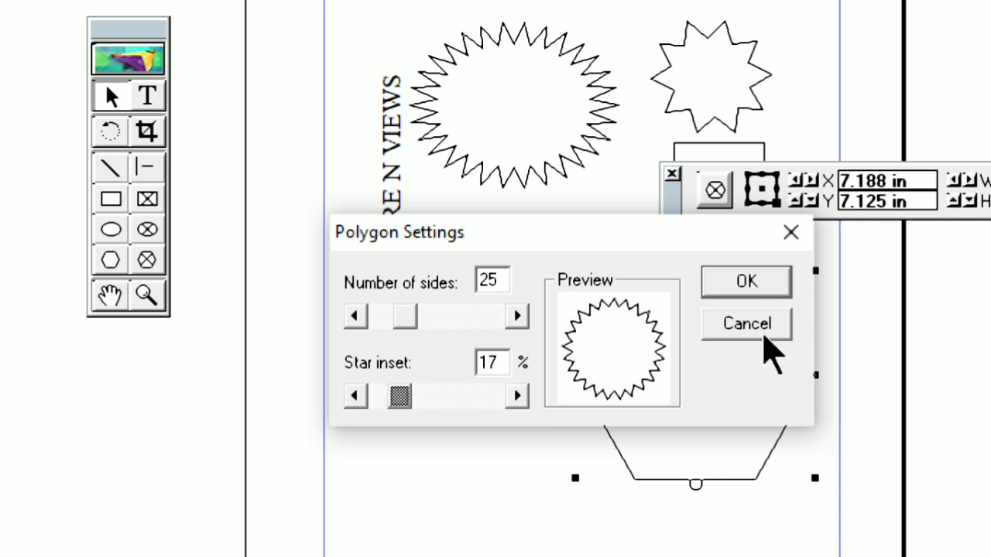
pyautogui.click(774, 280)
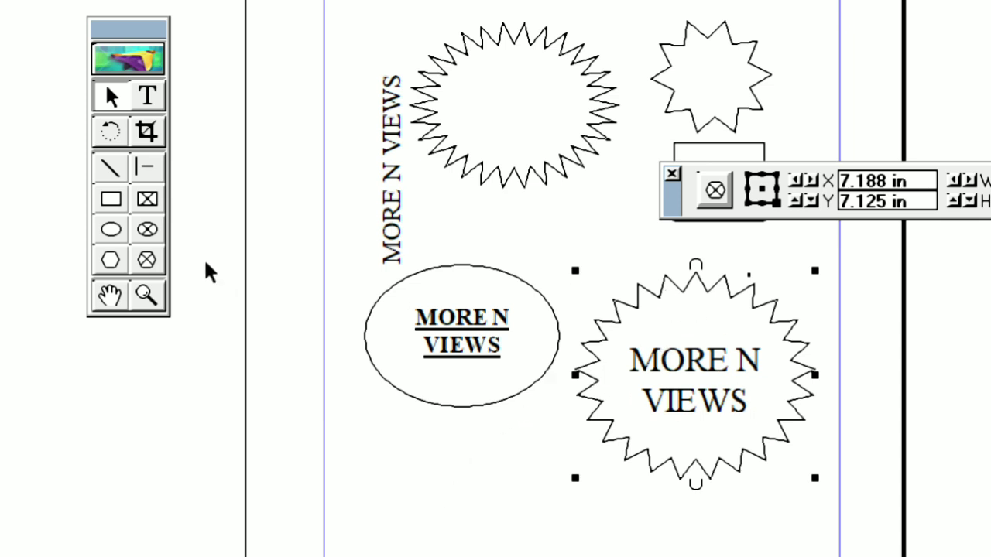
# Step: Show the Colors palette and give the selected star-shaped frame a Red outline and a Green fill
pyautogui.click(87, 57)
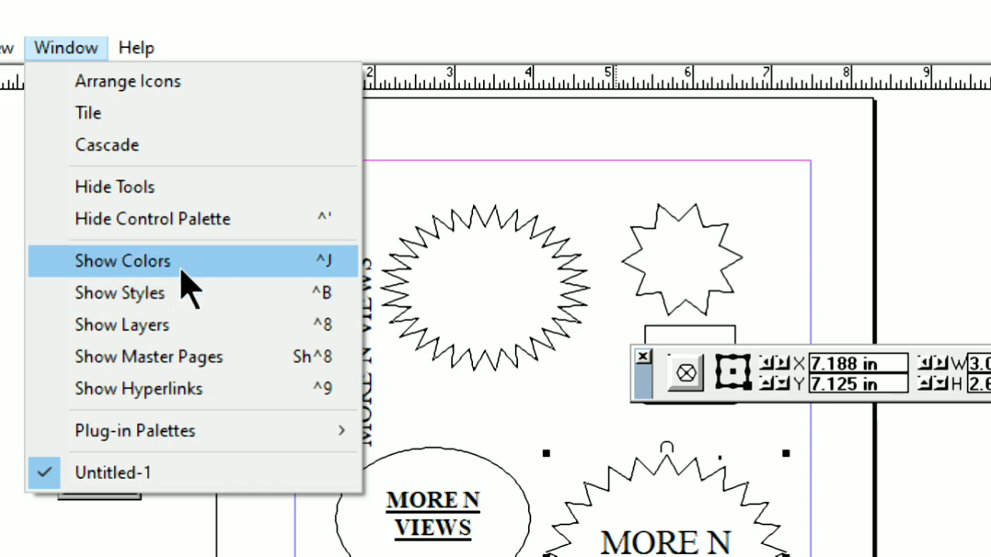
pyautogui.click(184, 273)
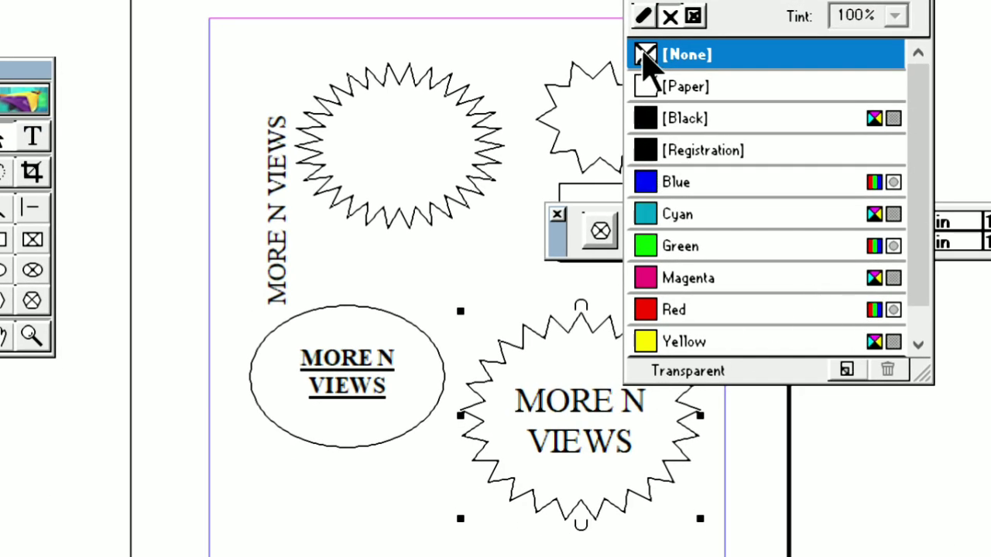
pyautogui.click(644, 57)
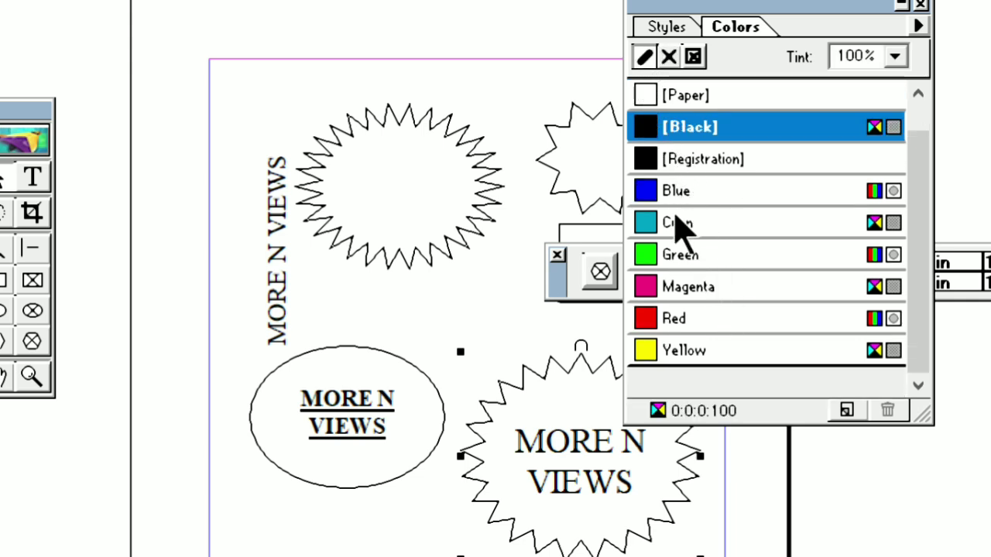
pyautogui.click(669, 321)
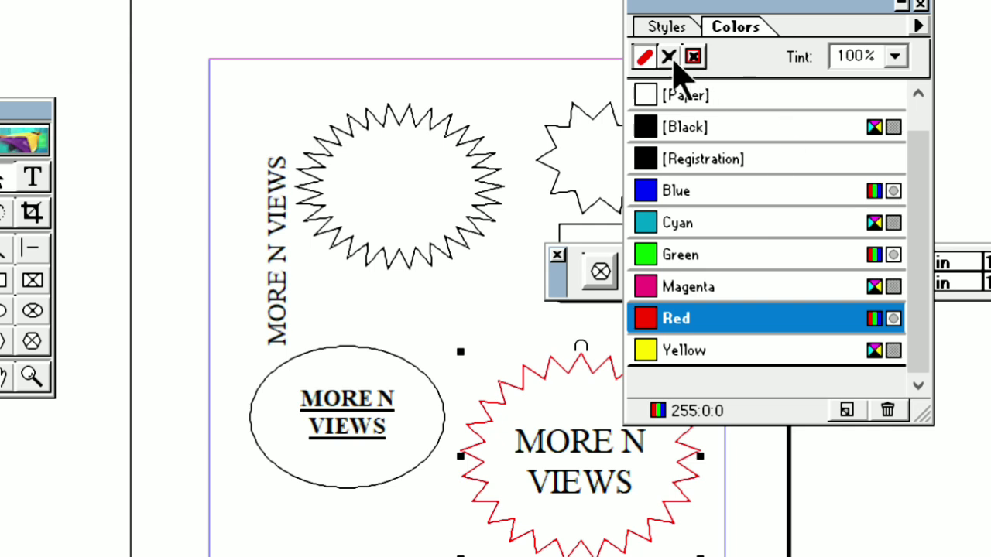
pyautogui.click(670, 56)
pyautogui.click(720, 287)
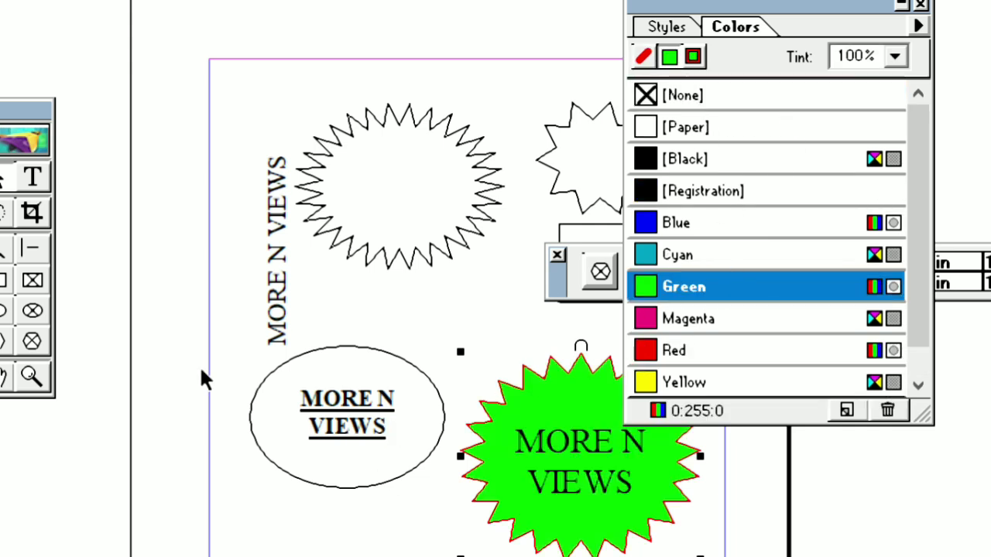
# Step: Colour the "MORE N VIEWS" text in the green star frame with Paper and move the Colors palette clear of the page
pyautogui.click(33, 178)
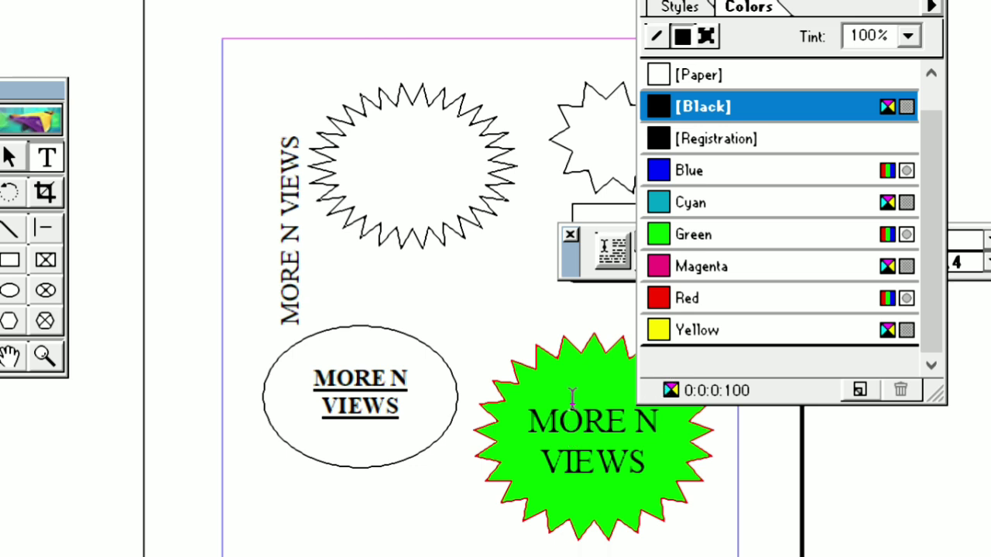
pyautogui.moveTo(529, 422); pyautogui.dragTo(637, 456)
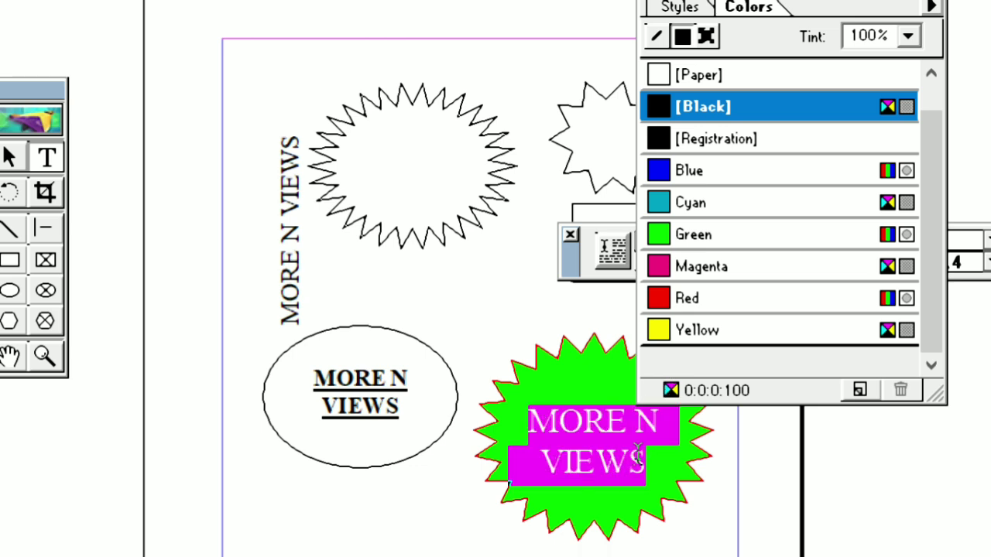
pyautogui.click(654, 75)
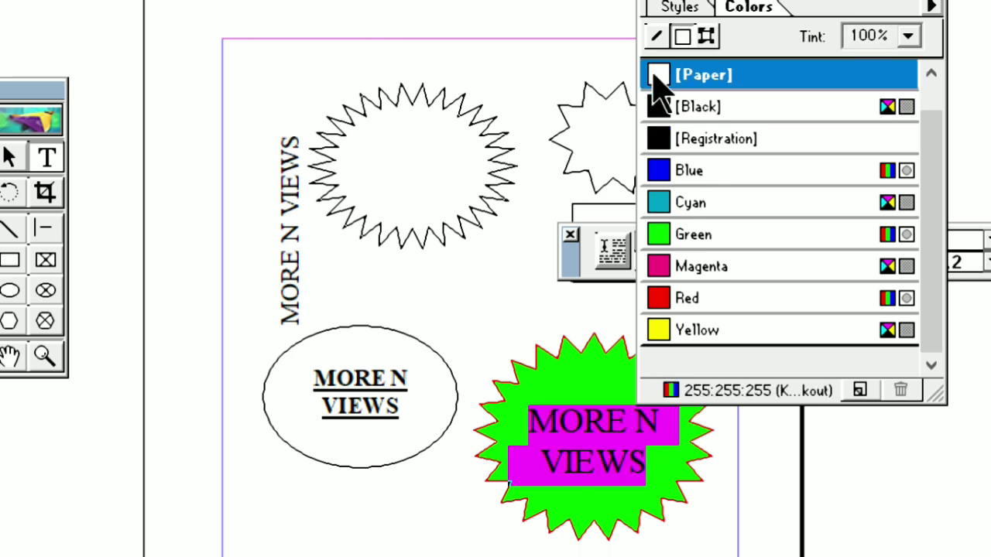
pyautogui.click(594, 464)
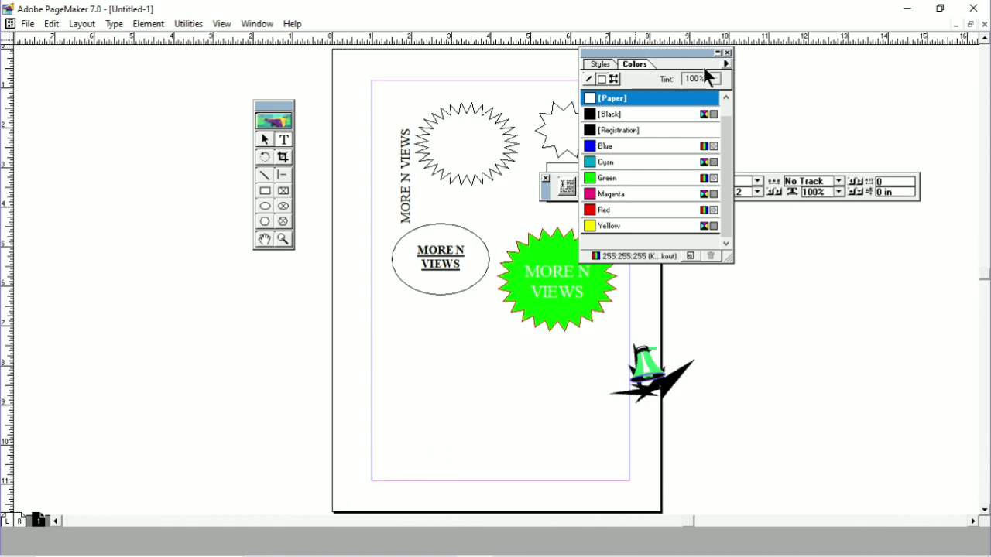
pyautogui.moveTo(646, 52); pyautogui.dragTo(774, 255)
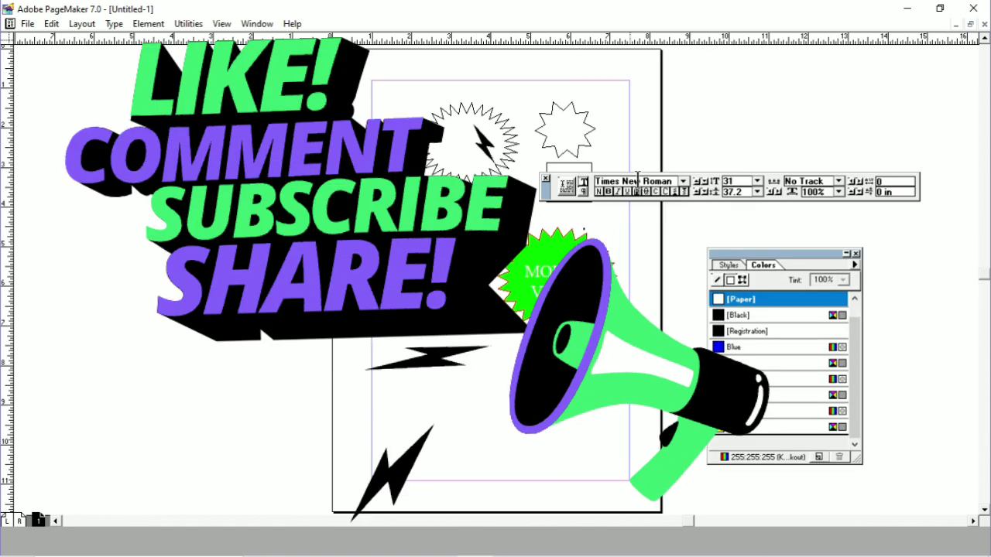